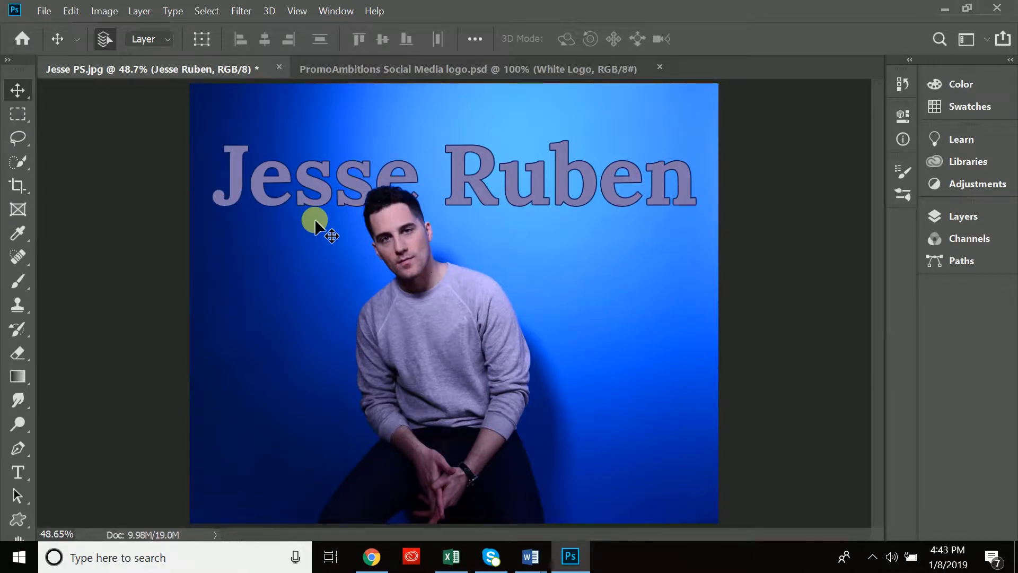
Step: Crop the photo tightly around the man's head and shoulders, and undo the applied crop
{"action": "key", "text": "c"}
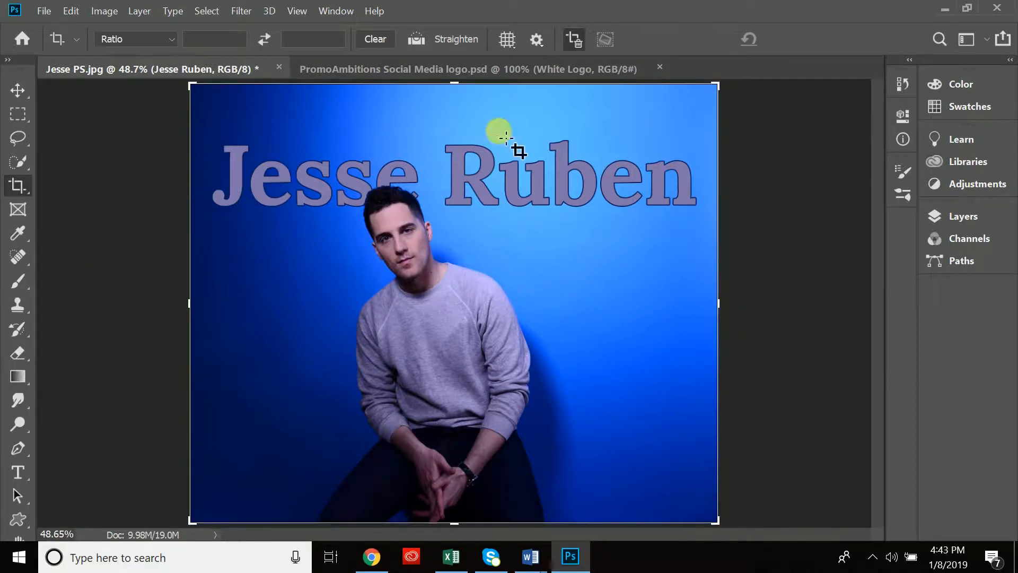
{"action": "left_click_drag", "start_coordinate": [716, 84], "coordinate": [653, 145]}
{"action": "left_click_drag", "start_coordinate": [254, 460], "coordinate": [326, 363]}
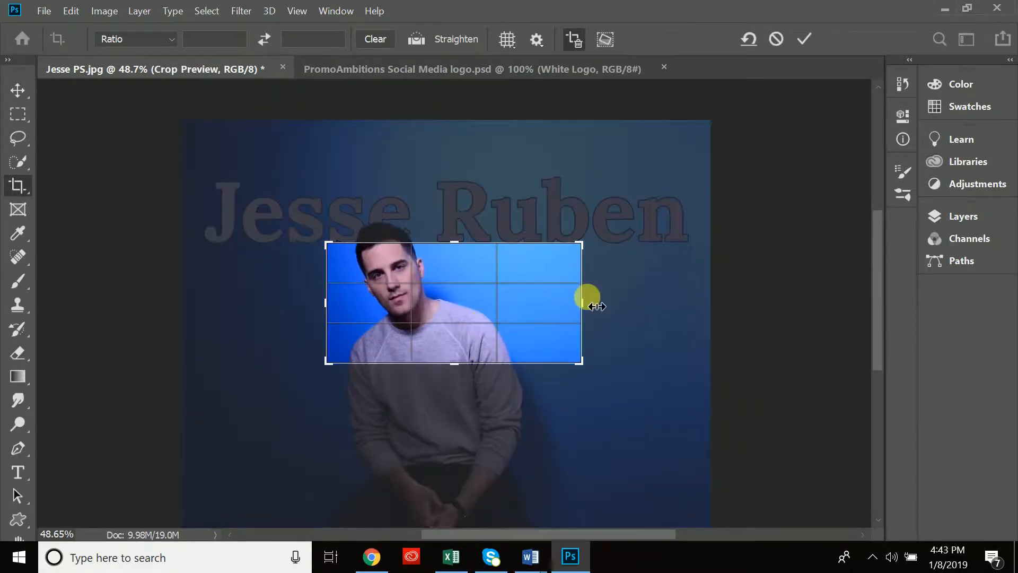
{"action": "left_click_drag", "start_coordinate": [582, 300], "coordinate": [539, 313]}
{"action": "left_click_drag", "start_coordinate": [531, 243], "coordinate": [529, 222]}
{"action": "left_click_drag", "start_coordinate": [378, 317], "coordinate": [378, 319]}
{"action": "left_click_drag", "start_coordinate": [373, 388], "coordinate": [375, 379]}
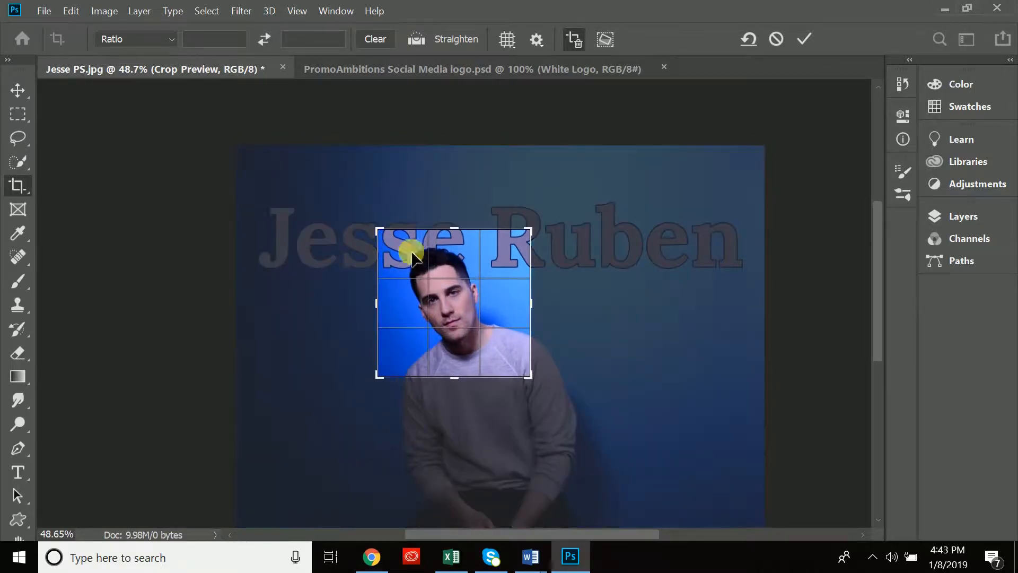
{"action": "left_click_drag", "start_coordinate": [379, 230], "coordinate": [374, 234]}
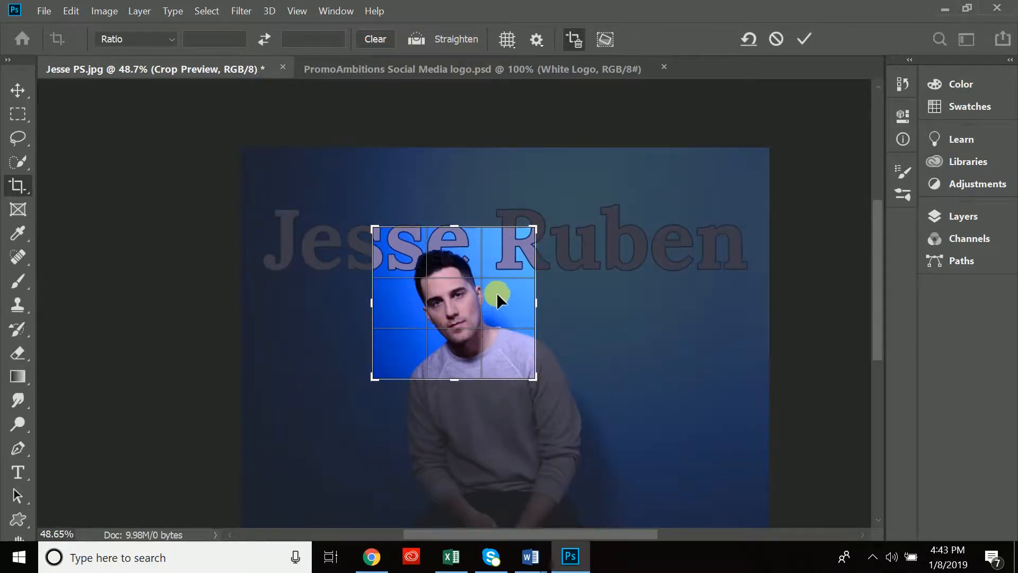
{"action": "mouse_move", "coordinate": [497, 294]}
{"action": "left_mouse_down"}
{"action": "mouse_move", "coordinate": [504, 302]}
{"action": "mouse_move", "coordinate": [493, 324]}
{"action": "mouse_move", "coordinate": [469, 326]}
{"action": "mouse_move", "coordinate": [457, 309]}
{"action": "mouse_move", "coordinate": [469, 286]}
{"action": "mouse_move", "coordinate": [491, 284]}
{"action": "mouse_move", "coordinate": [500, 295]}
{"action": "left_mouse_up"}
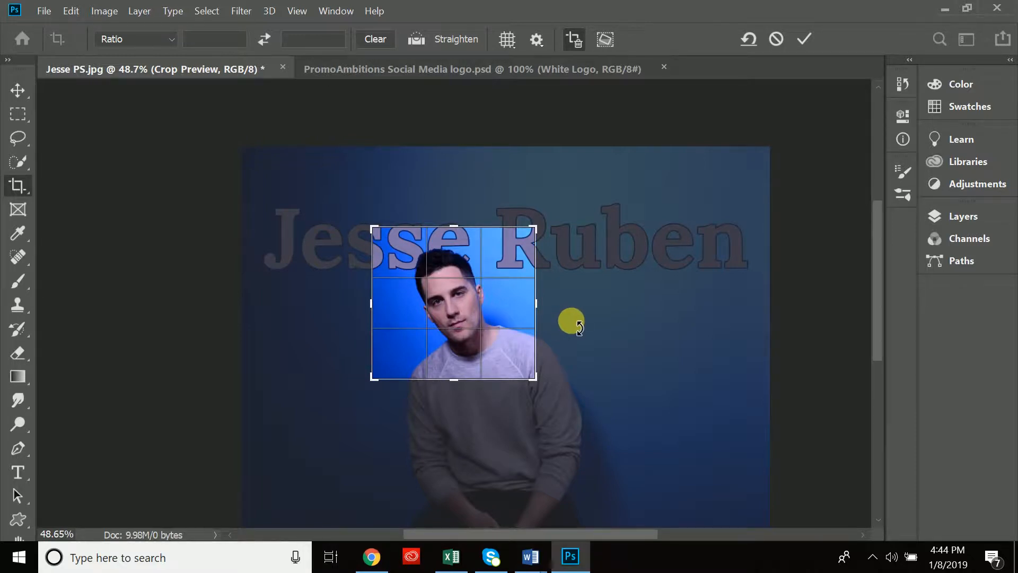
{"action": "key", "text": "Return"}
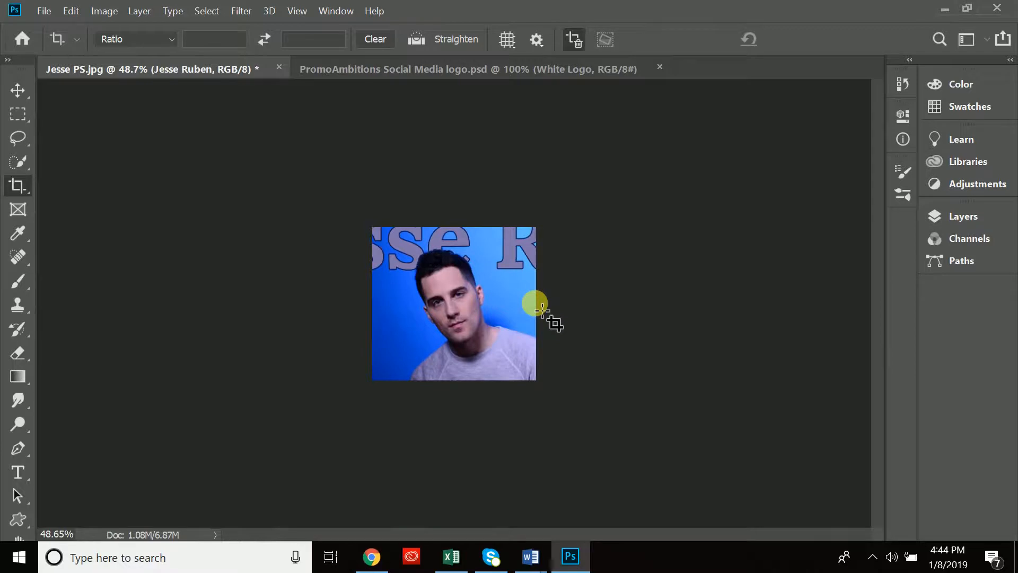
{"action": "key", "text": "ctrl+z"}
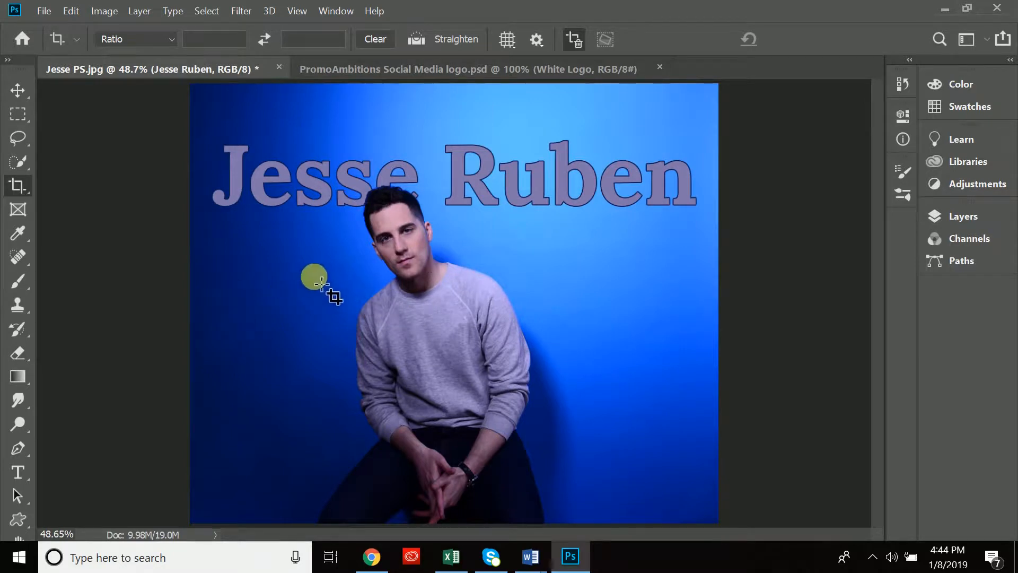
Step: Frame a crop around the man's upper body by its corners, and reset the crop box
{"action": "left_click", "coordinate": [380, 256]}
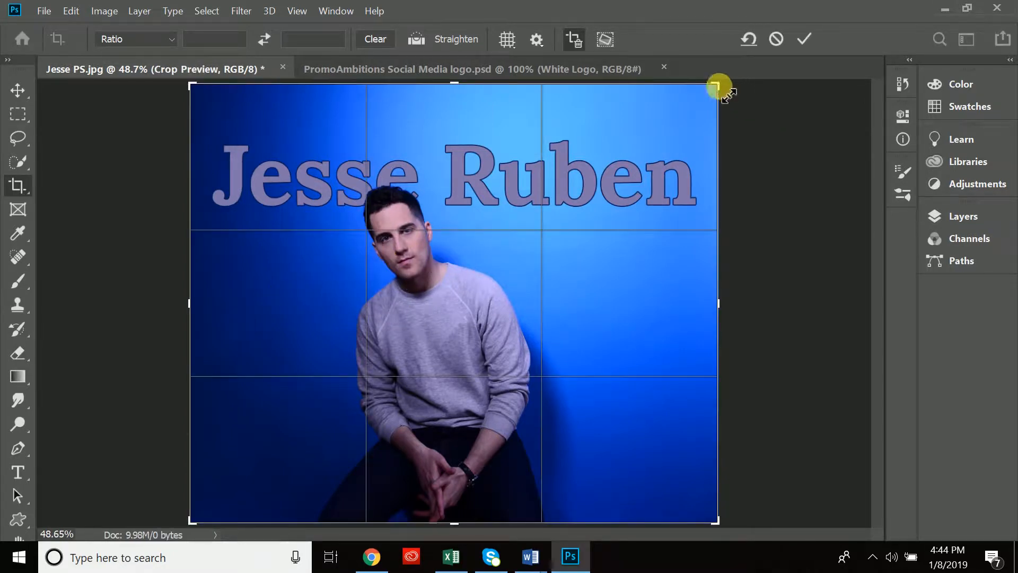
{"action": "left_click_drag", "start_coordinate": [717, 85], "coordinate": [643, 119]}
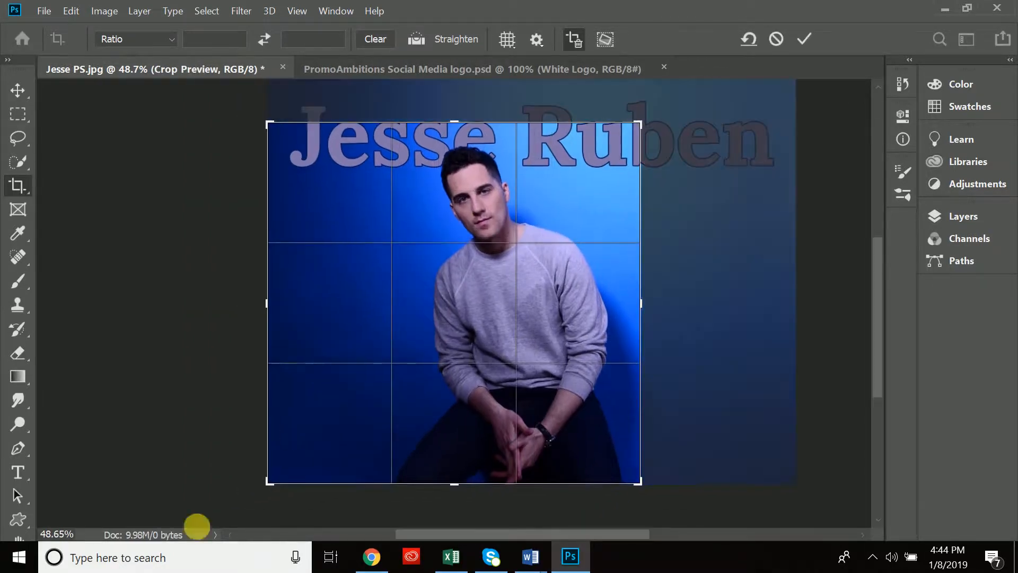
{"action": "left_click_drag", "start_coordinate": [268, 483], "coordinate": [317, 398]}
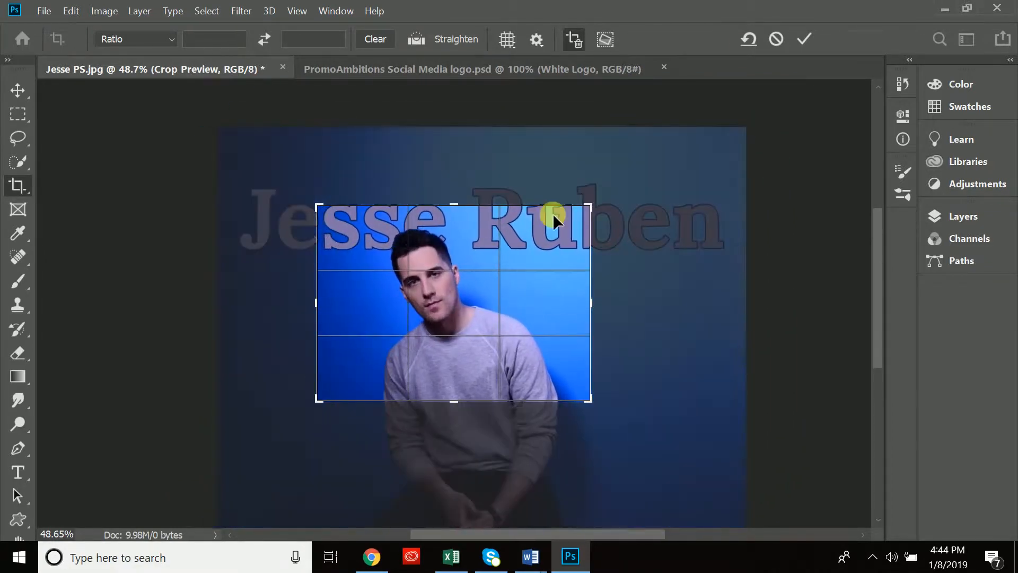
{"action": "left_click", "coordinate": [749, 38]}
Step: Reduce the crop box to the man's head and chest, and cancel the crop
{"action": "left_click_drag", "start_coordinate": [711, 84], "coordinate": [684, 114]}
{"action": "left_click_drag", "start_coordinate": [249, 484], "coordinate": [319, 408]}
{"action": "left_click_drag", "start_coordinate": [603, 415], "coordinate": [571, 401]}
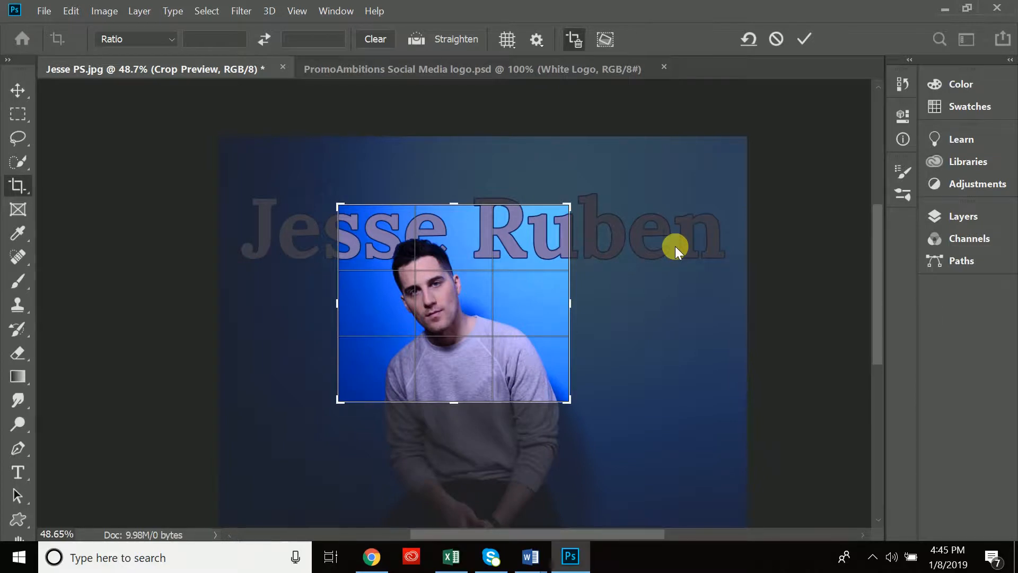
{"action": "key", "text": "Escape"}
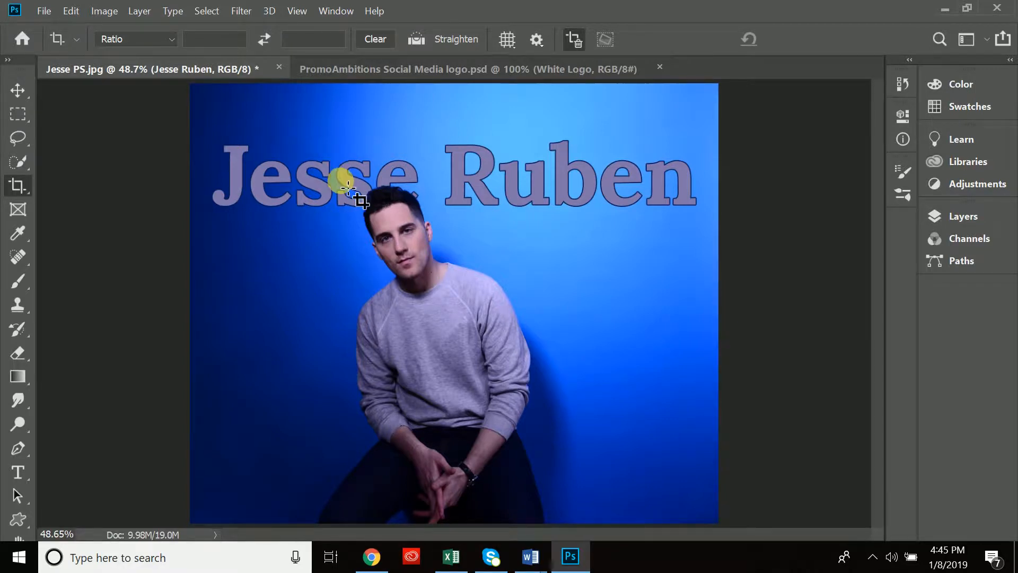
Step: Draw a new crop area about 6.4 by 7.1 in around the man's head, shift the framing, and cancel it
{"action": "left_click_drag", "start_coordinate": [343, 182], "coordinate": [463, 312]}
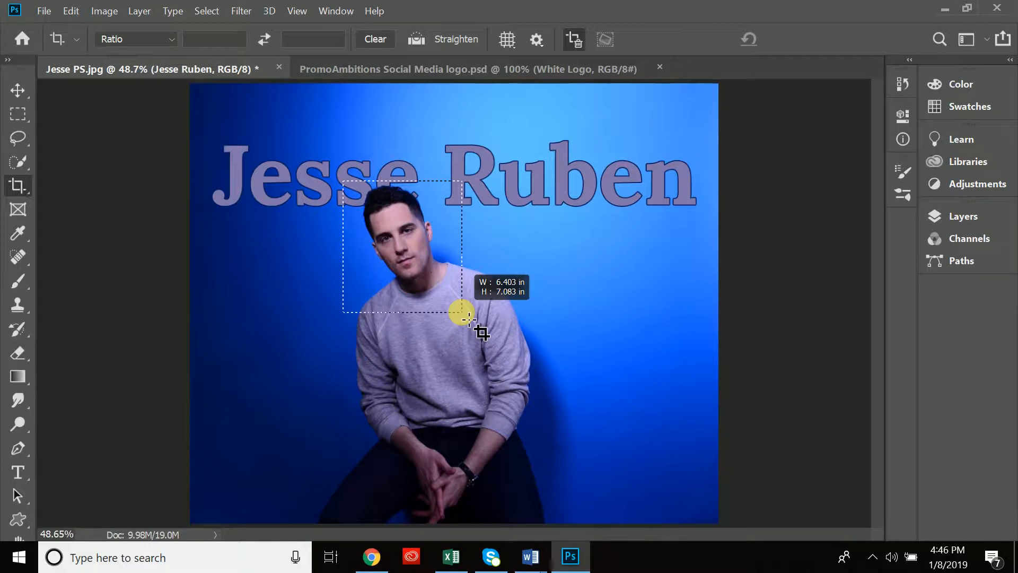
{"action": "left_click_drag", "start_coordinate": [462, 313], "coordinate": [462, 312]}
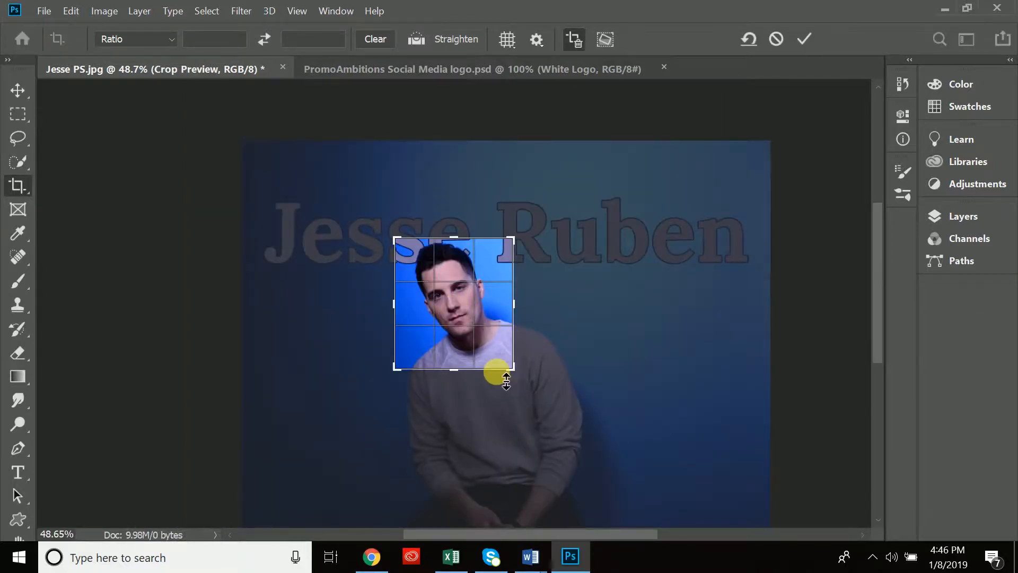
{"action": "left_click_drag", "start_coordinate": [481, 341], "coordinate": [489, 291]}
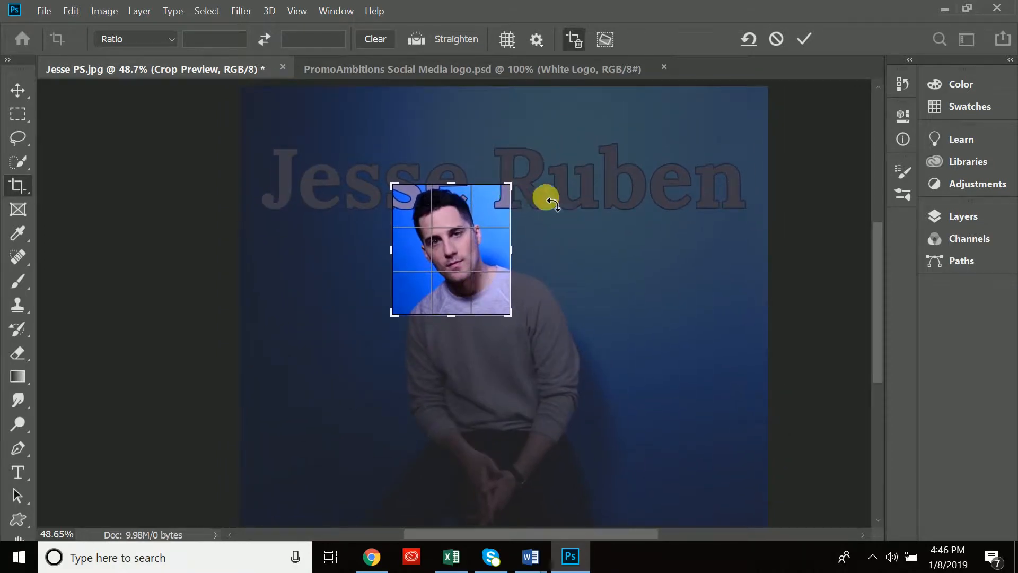
{"action": "key", "text": "Escape"}
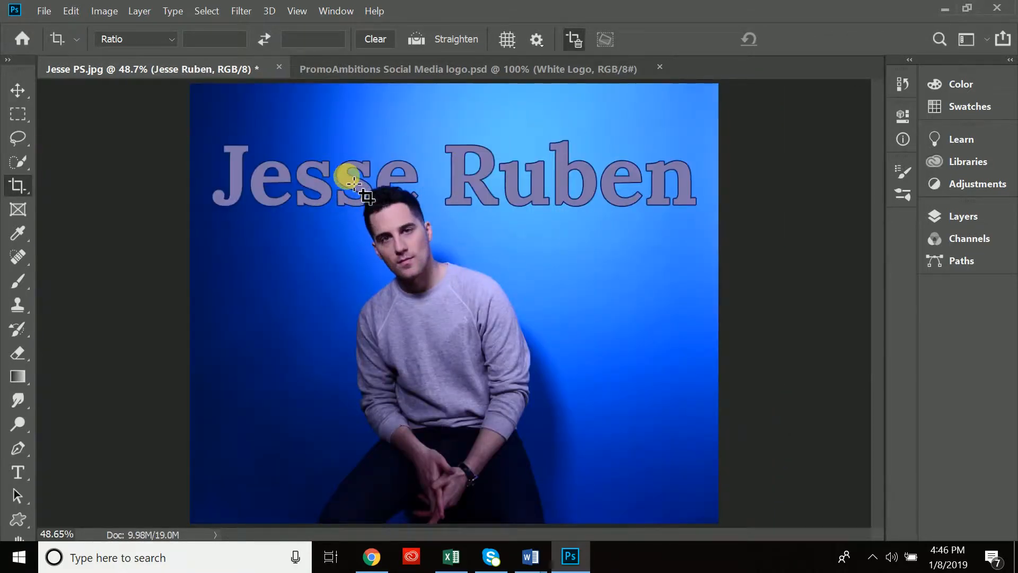
Step: Try freehand crop areas around the lettering and the man's face, cancelling each one
{"action": "left_click_drag", "start_coordinate": [338, 184], "coordinate": [605, 287]}
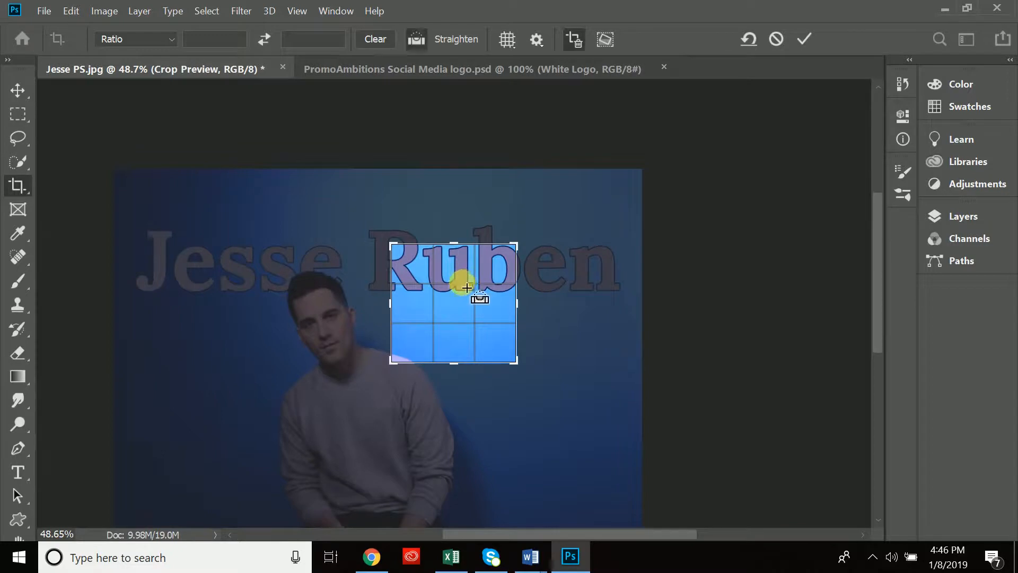
{"action": "key", "text": "Escape"}
{"action": "left_click_drag", "start_coordinate": [295, 175], "coordinate": [432, 285]}
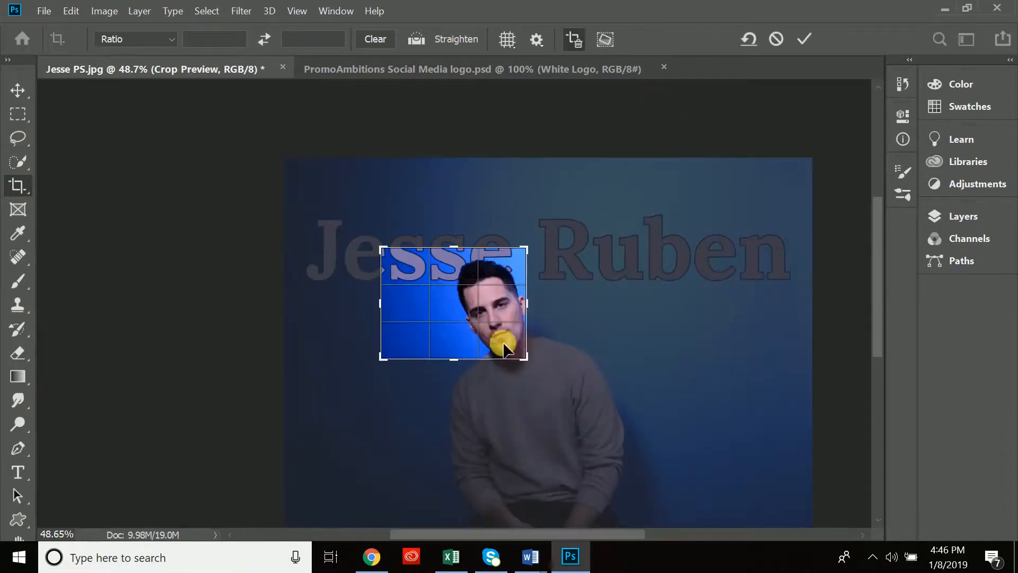
{"action": "key", "text": "Escape"}
{"action": "left_click_drag", "start_coordinate": [308, 177], "coordinate": [470, 287]}
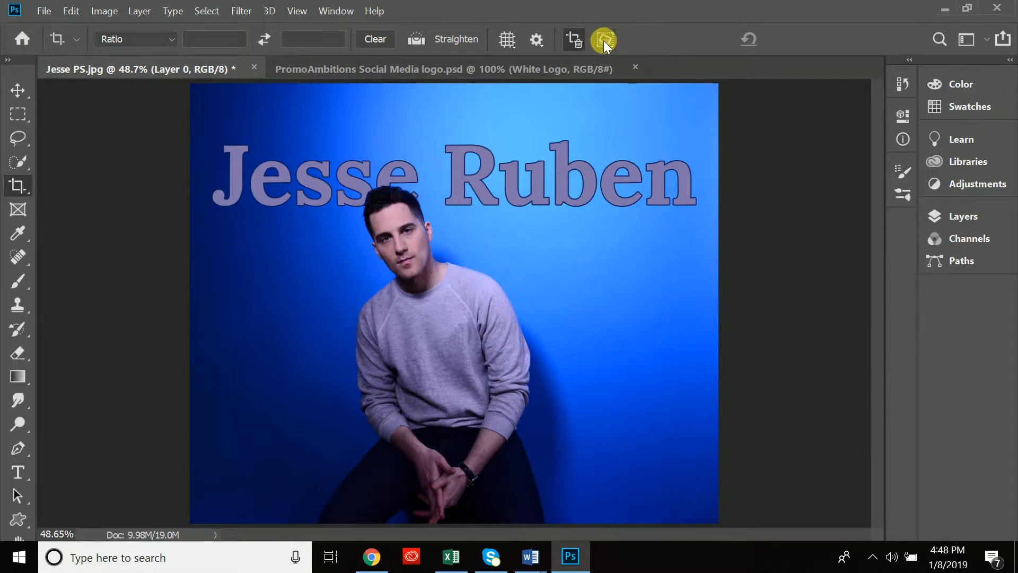
Step: Extend the crop box beyond both sides of the photo without Content-Aware fill, apply it, and undo the result
{"action": "left_click", "coordinate": [294, 194]}
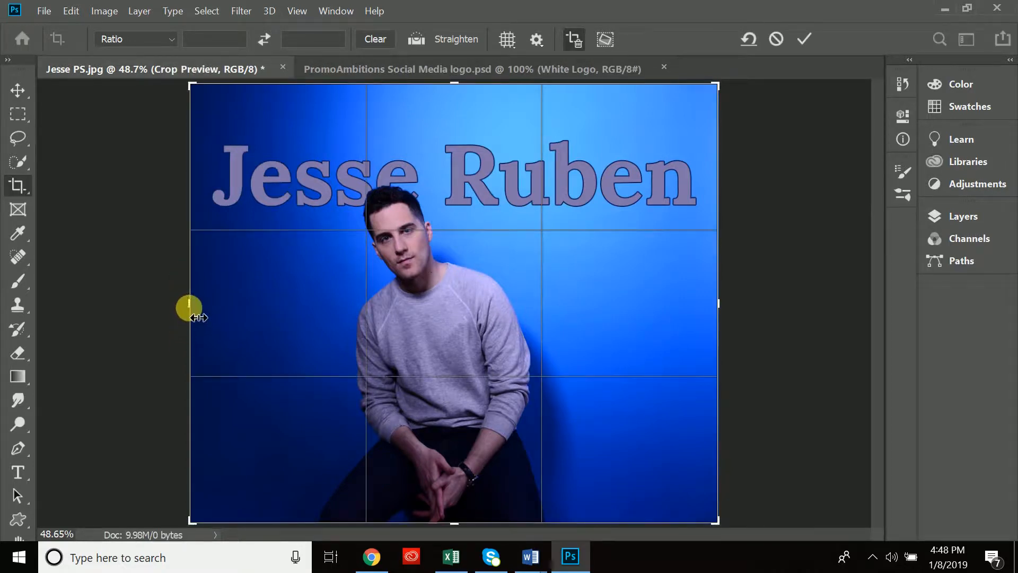
{"action": "left_click_drag", "start_coordinate": [190, 305], "coordinate": [170, 303]}
{"action": "left_click_drag", "start_coordinate": [737, 303], "coordinate": [768, 301]}
{"action": "left_click_drag", "start_coordinate": [141, 302], "coordinate": [128, 305]}
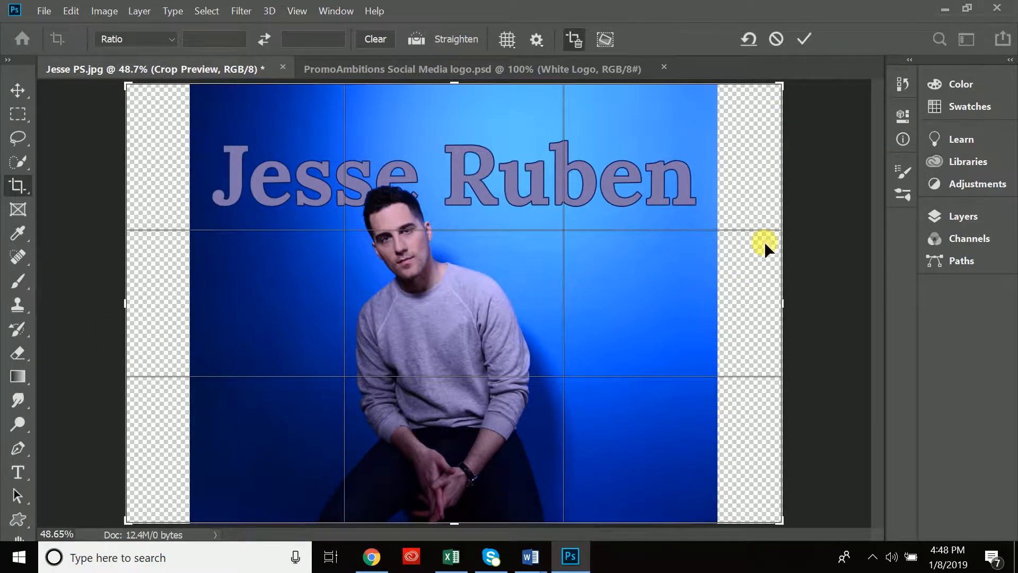
{"action": "left_click", "coordinate": [802, 38]}
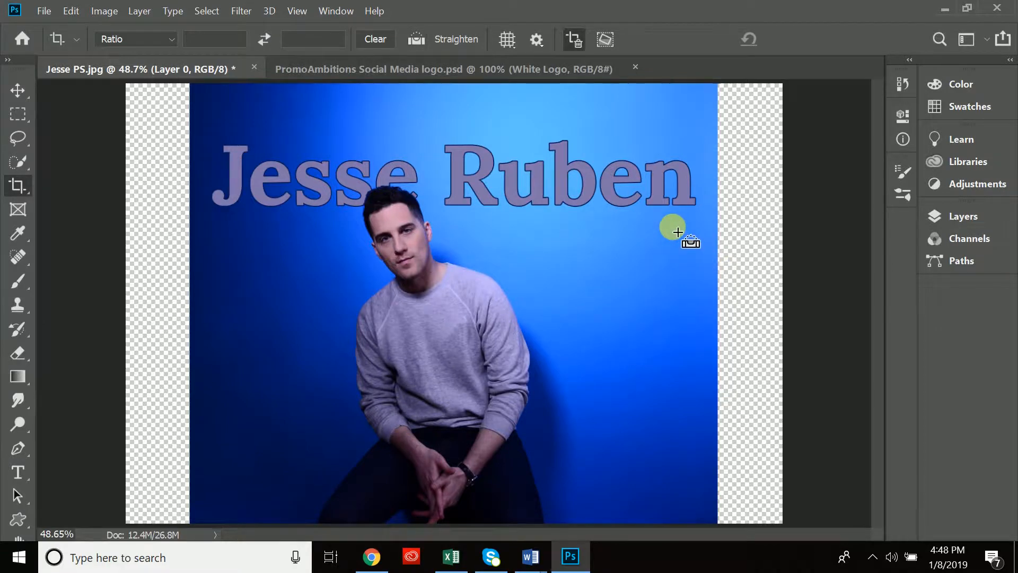
{"action": "key", "text": "Return"}
Step: Extend the canvas equally beyond both sides of the photo with the Crop tool, using Content-Aware fill for the added areas
{"action": "left_click", "coordinate": [535, 308]}
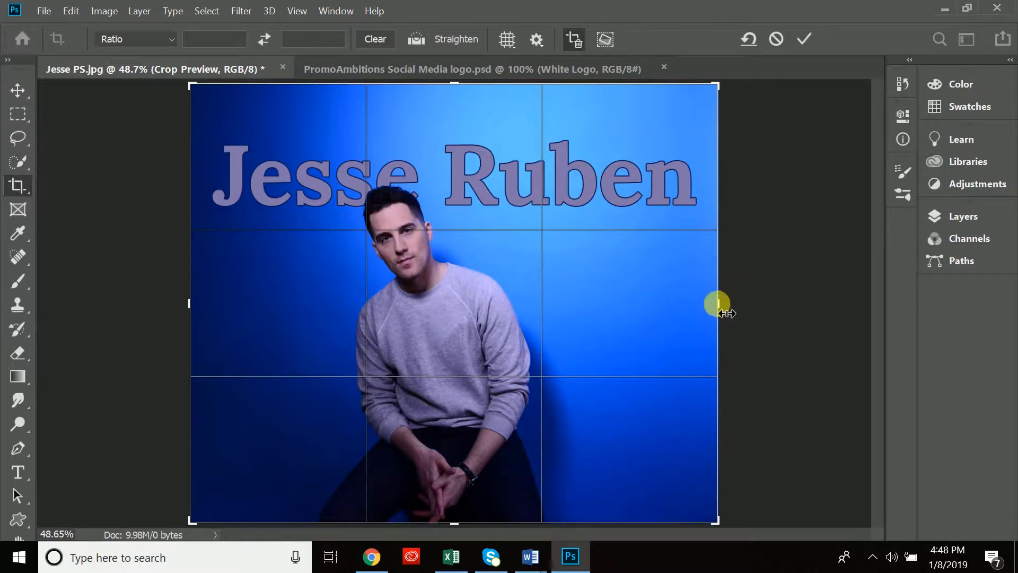
{"action": "left_click_drag", "start_coordinate": [722, 303], "coordinate": [782, 304]}
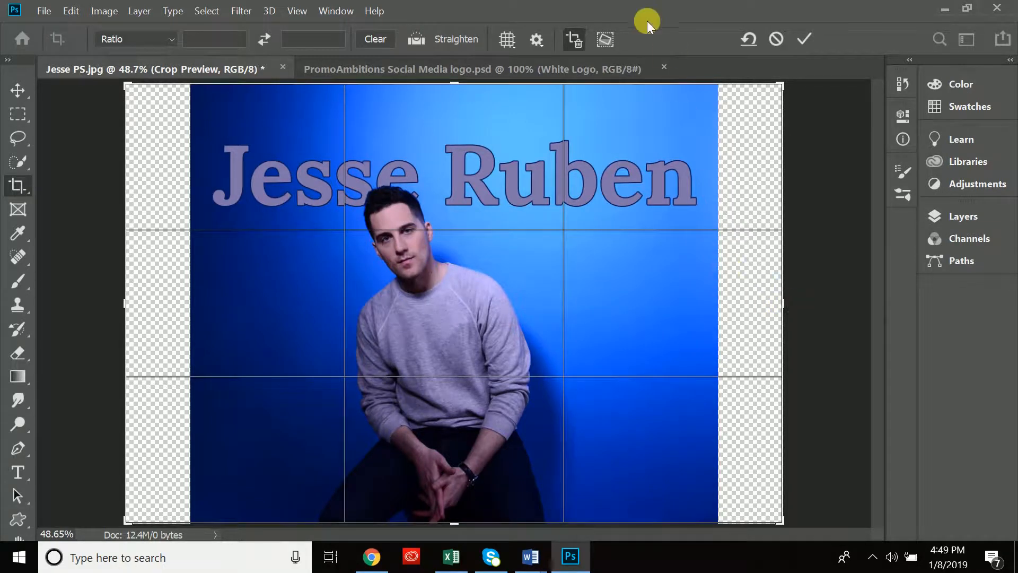
{"action": "left_click", "coordinate": [603, 38]}
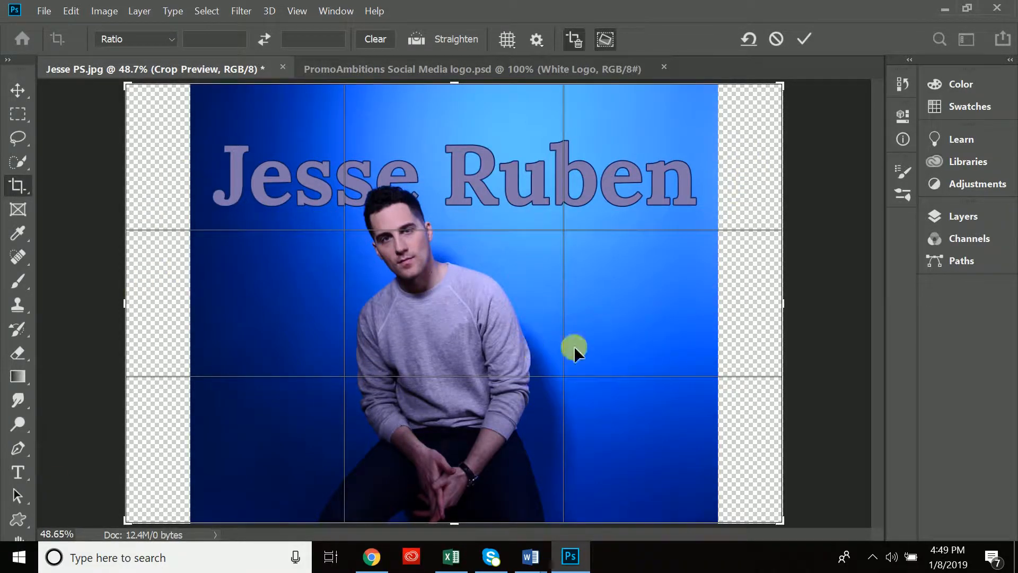
{"action": "left_click", "coordinate": [803, 38]}
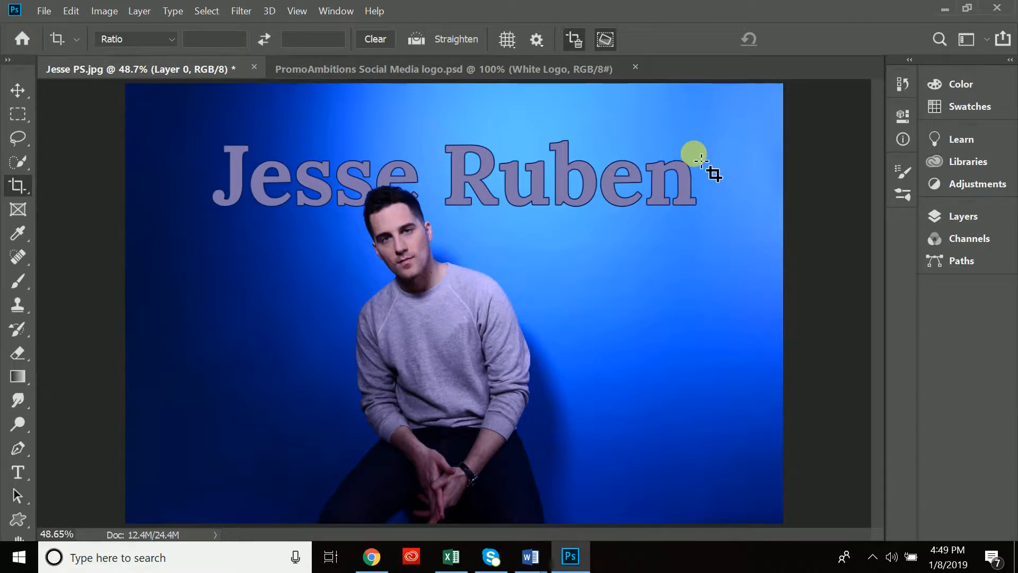
Step: Try to trim the widened photo's right edge slightly inward with the Crop tool
{"action": "left_click", "coordinate": [605, 39]}
{"action": "left_click", "coordinate": [306, 187]}
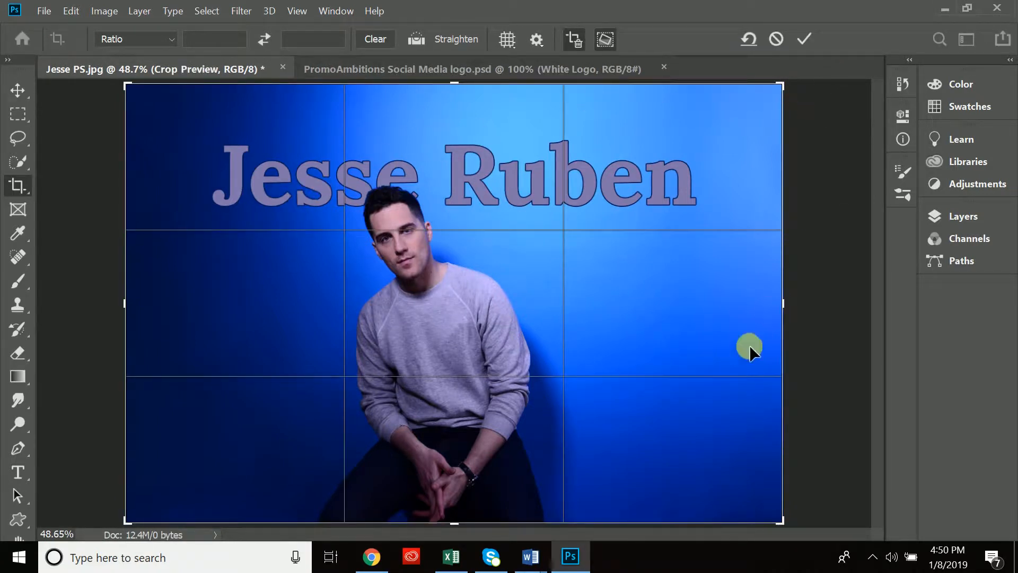
{"action": "mouse_move", "coordinate": [781, 302]}
{"action": "left_mouse_down"}
{"action": "mouse_move", "coordinate": [774, 305]}
{"action": "mouse_move", "coordinate": [782, 305]}
{"action": "left_mouse_up"}
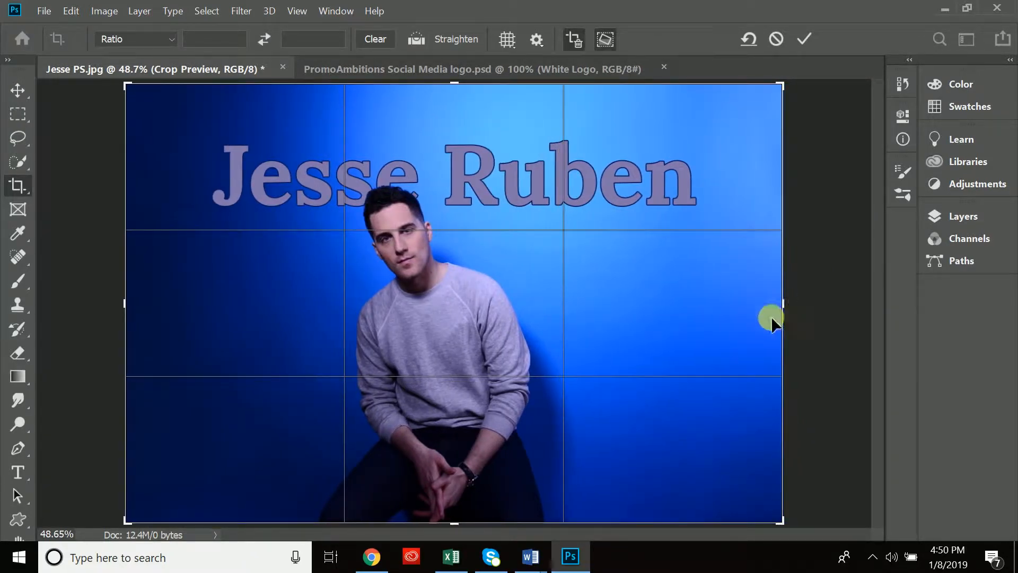
{"action": "key", "text": "ctrl"}
{"action": "key", "text": "ctrl+plus"}
{"action": "key", "text": "ctrl+plus"}
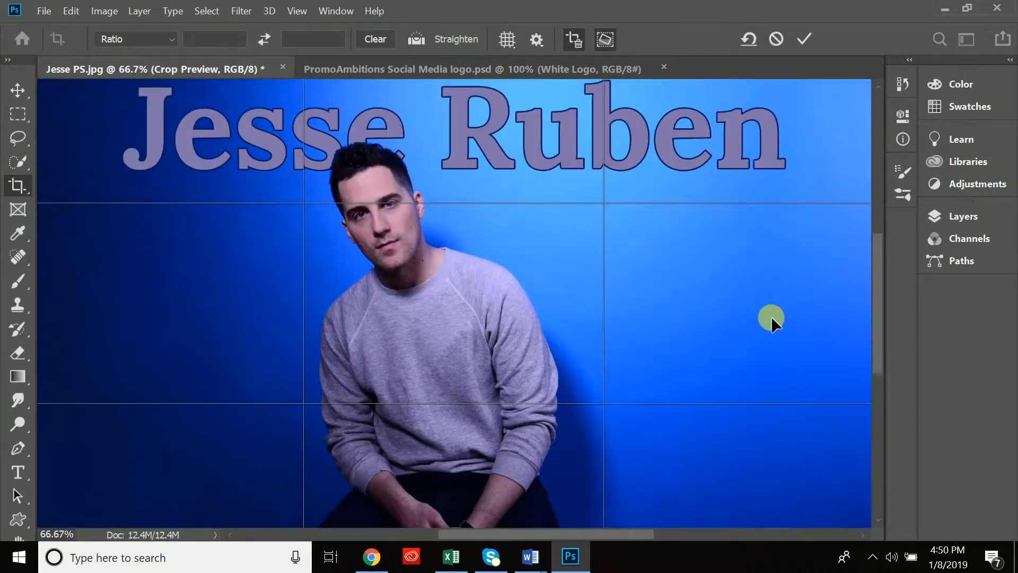
{"action": "left_click_drag", "start_coordinate": [555, 533], "coordinate": [589, 534]}
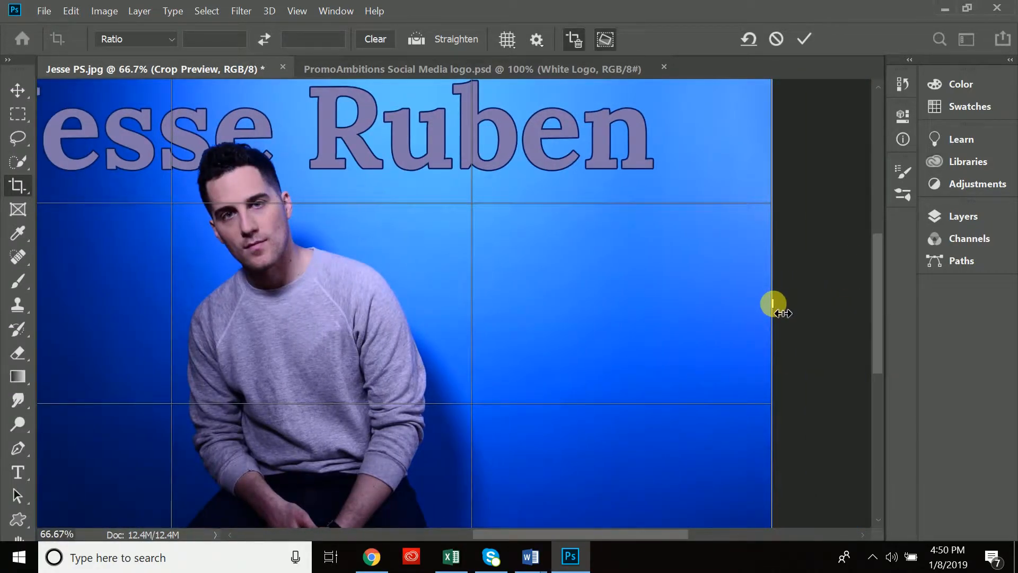
{"action": "left_click_drag", "start_coordinate": [773, 303], "coordinate": [771, 304]}
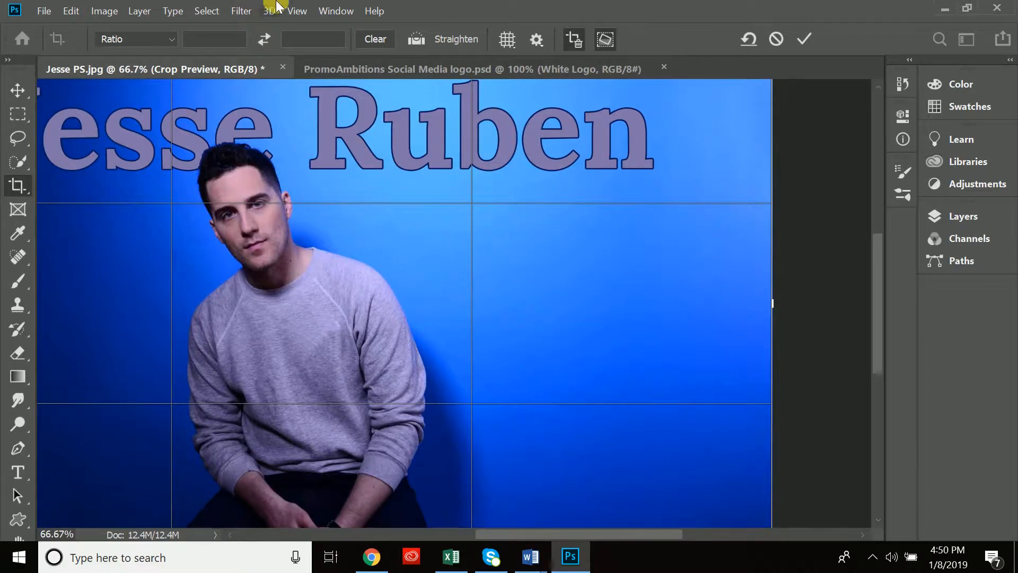
Step: Turn off Snap, trim a thin sliver off the photo's right edge, and apply the crop
{"action": "left_click", "coordinate": [297, 12]}
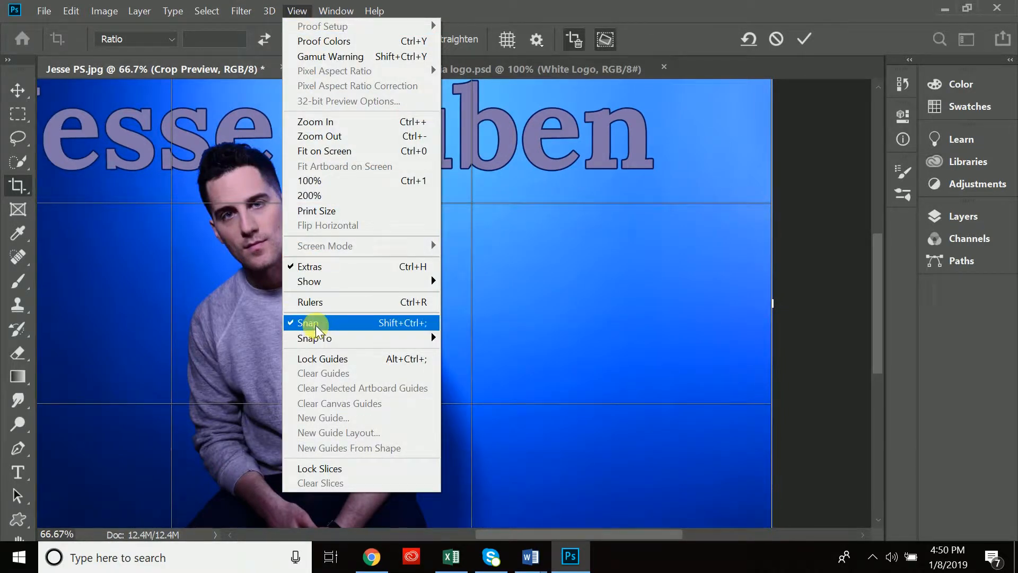
{"action": "left_click", "coordinate": [392, 325]}
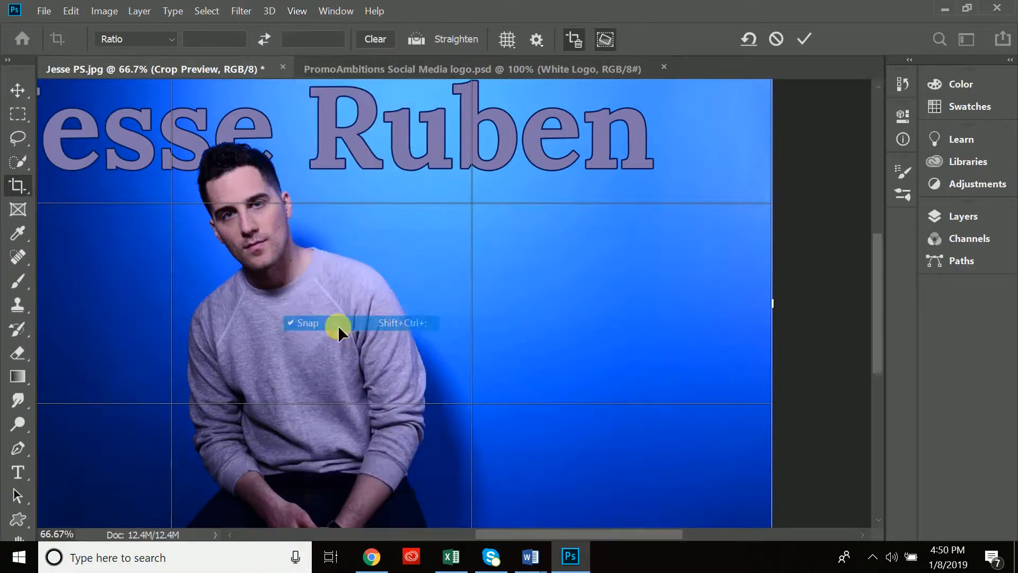
{"action": "left_click_drag", "start_coordinate": [773, 302], "coordinate": [770, 304]}
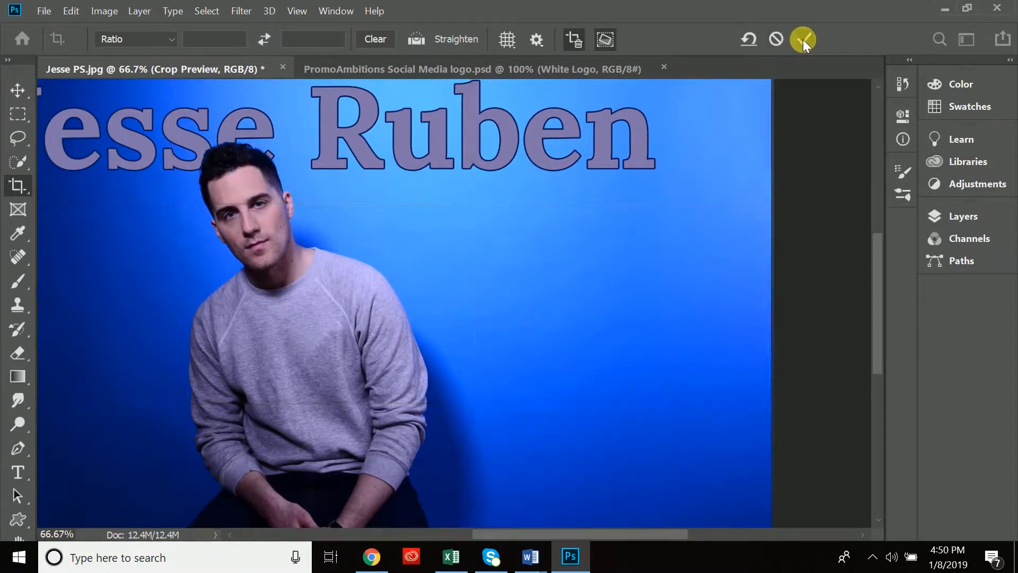
{"action": "left_click", "coordinate": [803, 39]}
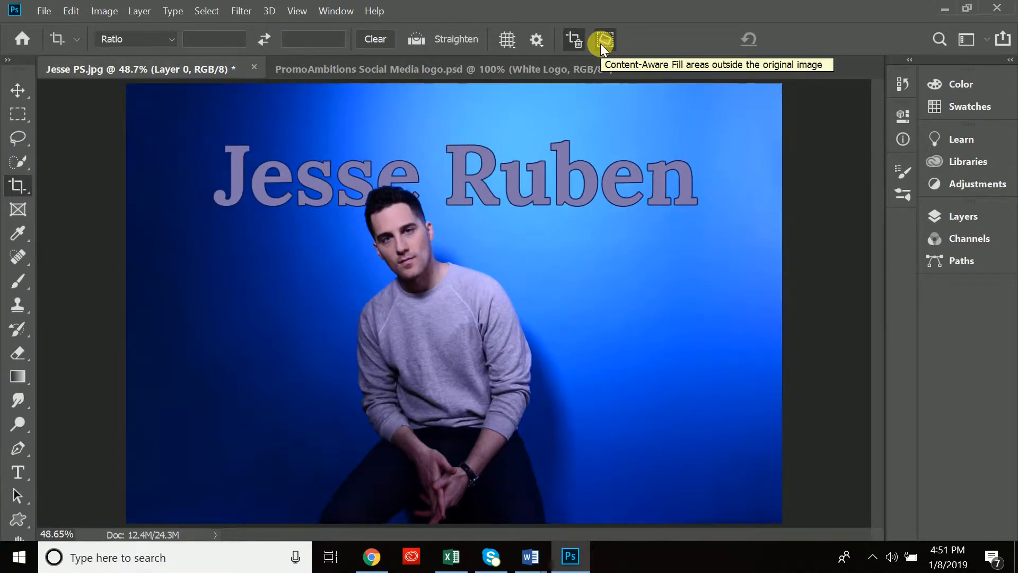
Step: Rotate the photo slightly clockwise in the crop preview with Content-Aware fill turned on
{"action": "left_click", "coordinate": [604, 42]}
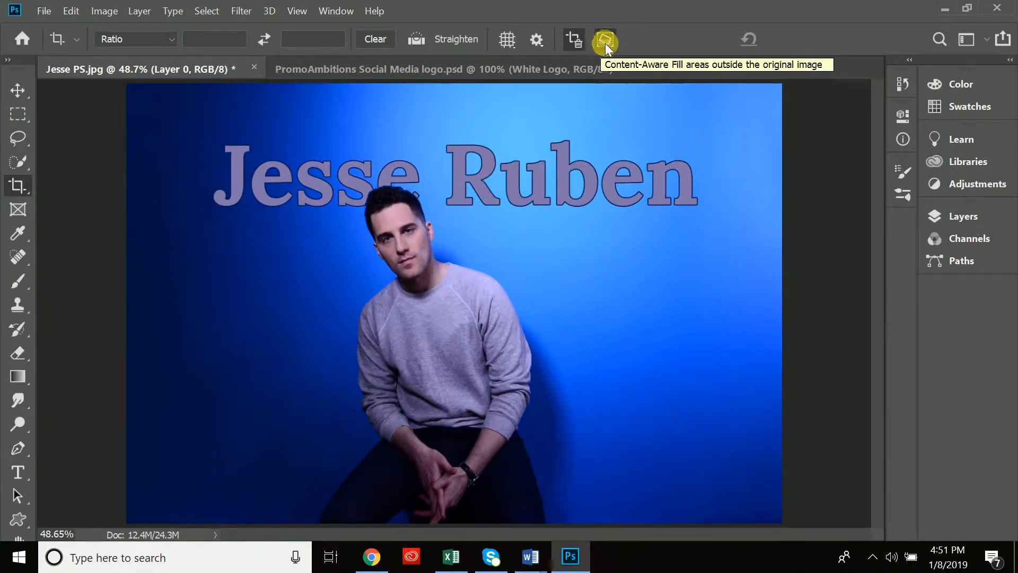
{"action": "left_click", "coordinate": [652, 270]}
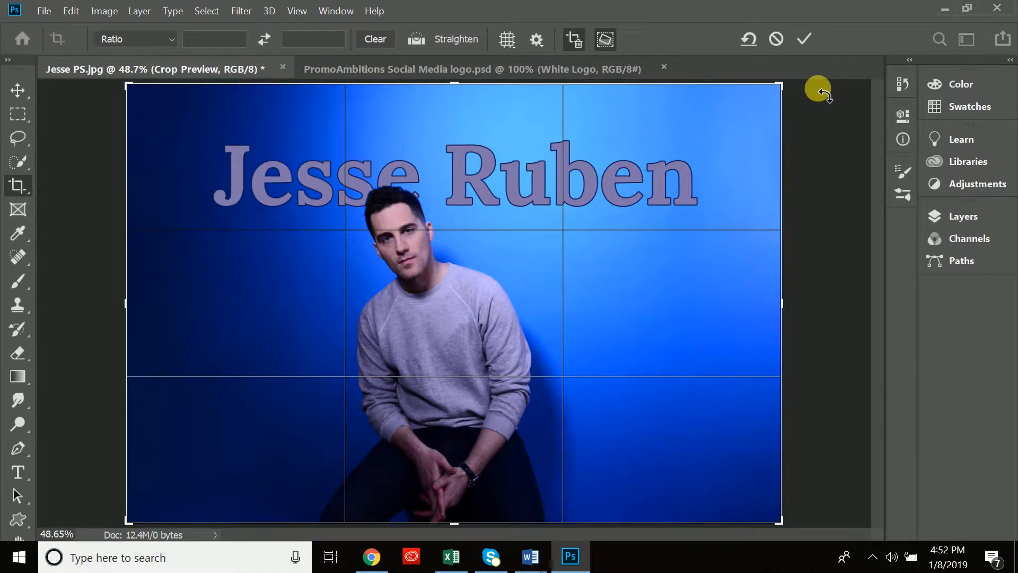
{"action": "left_click_drag", "start_coordinate": [819, 90], "coordinate": [811, 117]}
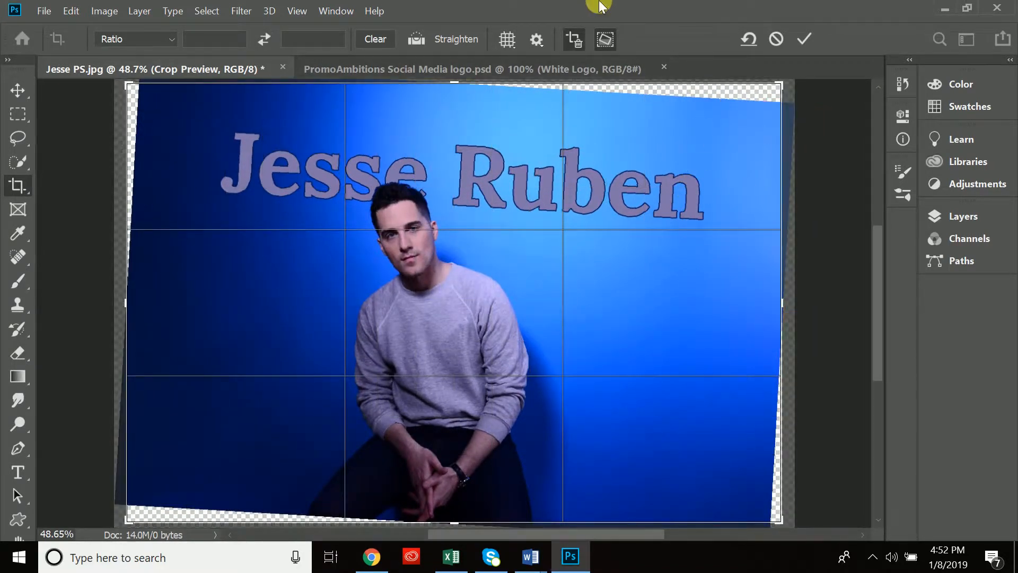
Step: Turn off Content-Aware fill for the Crop tool and rotate the photo a little further clockwise in the preview
{"action": "left_click", "coordinate": [600, 45]}
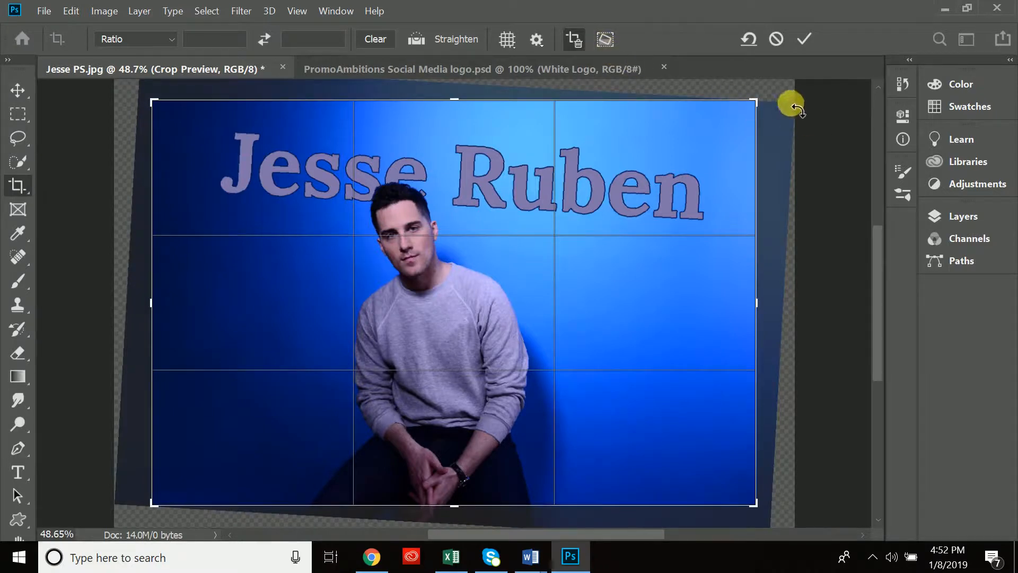
{"action": "left_click_drag", "start_coordinate": [809, 95], "coordinate": [798, 125]}
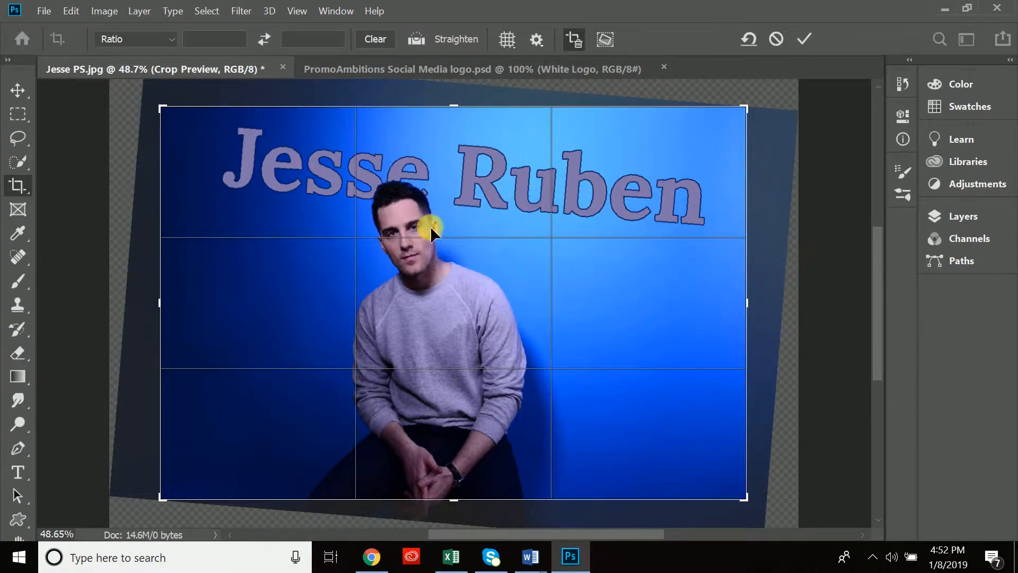
{"action": "mouse_move", "coordinate": [779, 97]}
{"action": "left_mouse_down"}
{"action": "mouse_move", "coordinate": [790, 104]}
{"action": "mouse_move", "coordinate": [801, 180]}
{"action": "mouse_move", "coordinate": [787, 100]}
{"action": "mouse_move", "coordinate": [794, 109]}
{"action": "left_mouse_up"}
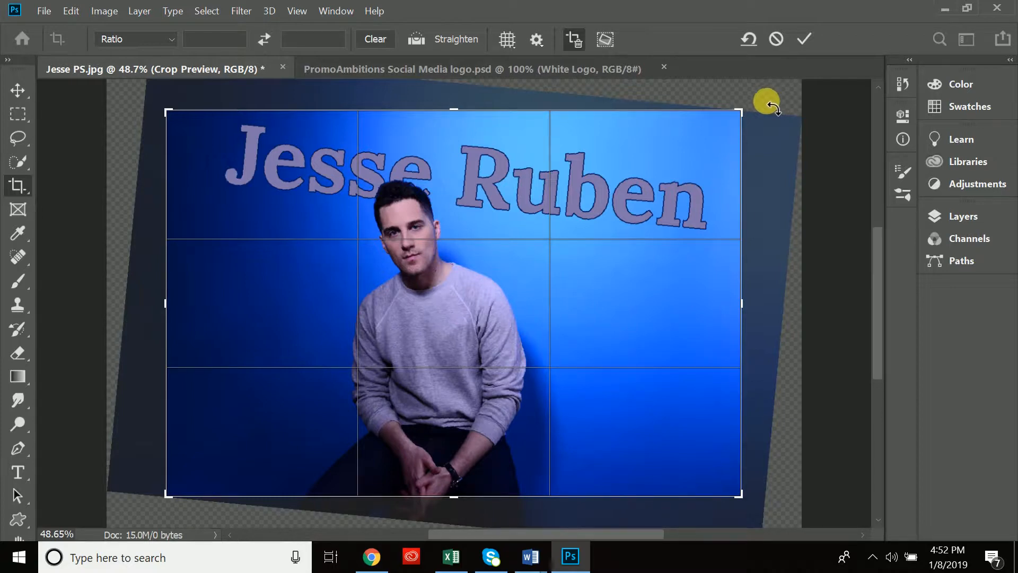
Step: Enlarge the rotated crop box beyond the photo's upper-right edge, apply the crop, and undo it
{"action": "left_click_drag", "start_coordinate": [737, 111], "coordinate": [755, 104]}
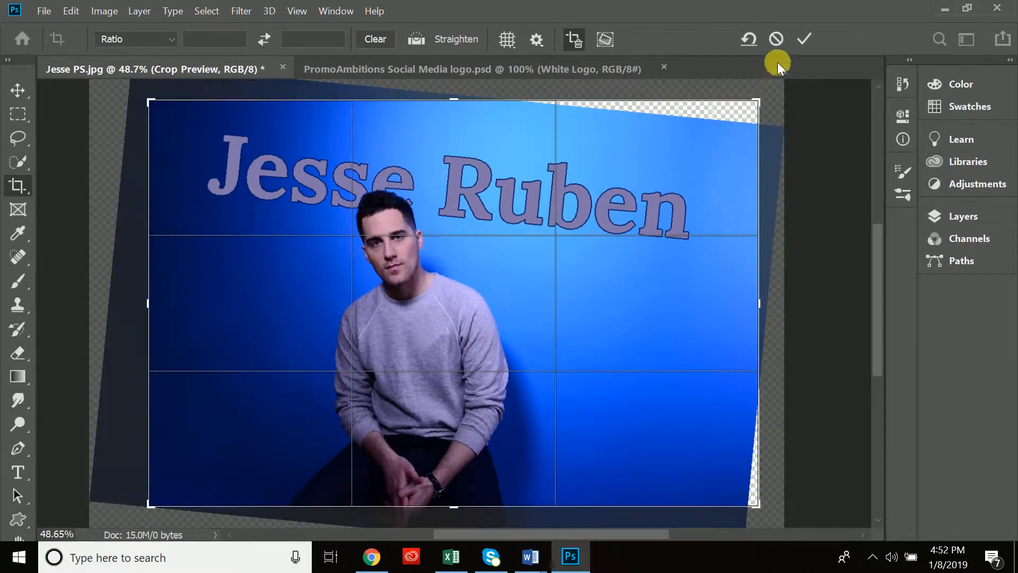
{"action": "left_click", "coordinate": [804, 43]}
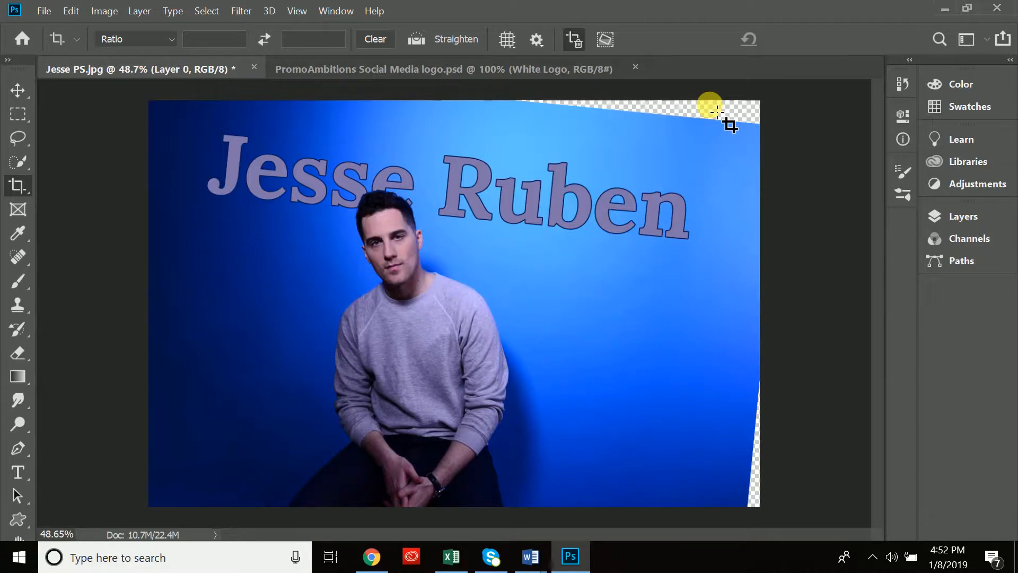
{"action": "key", "text": "ctrl+z"}
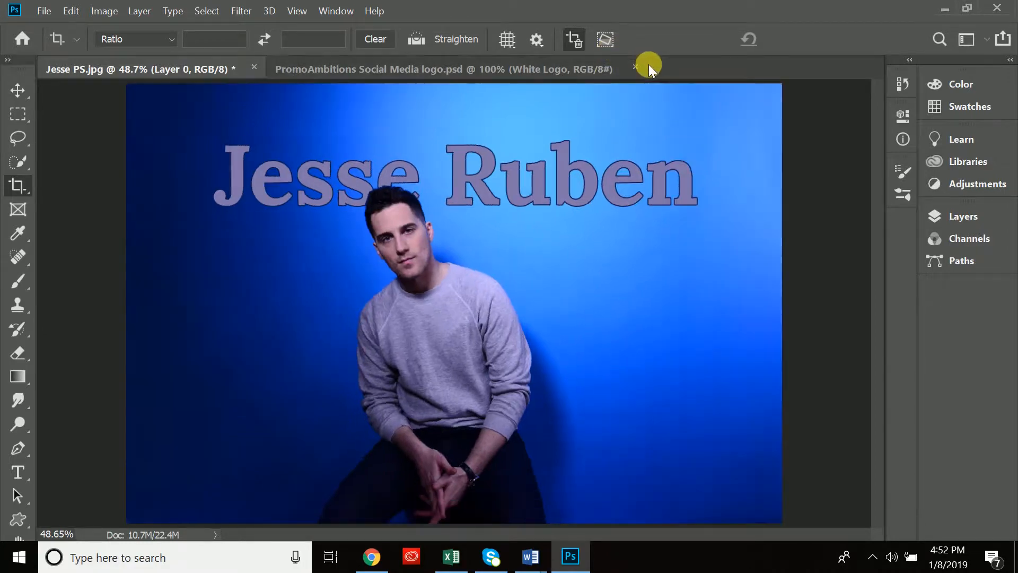
Step: Rotate the photo slightly clockwise with the crop box reaching past its upper-right edge, and apply it with Content-Aware fill
{"action": "left_click", "coordinate": [741, 159]}
{"action": "left_click_drag", "start_coordinate": [807, 91], "coordinate": [761, 94]}
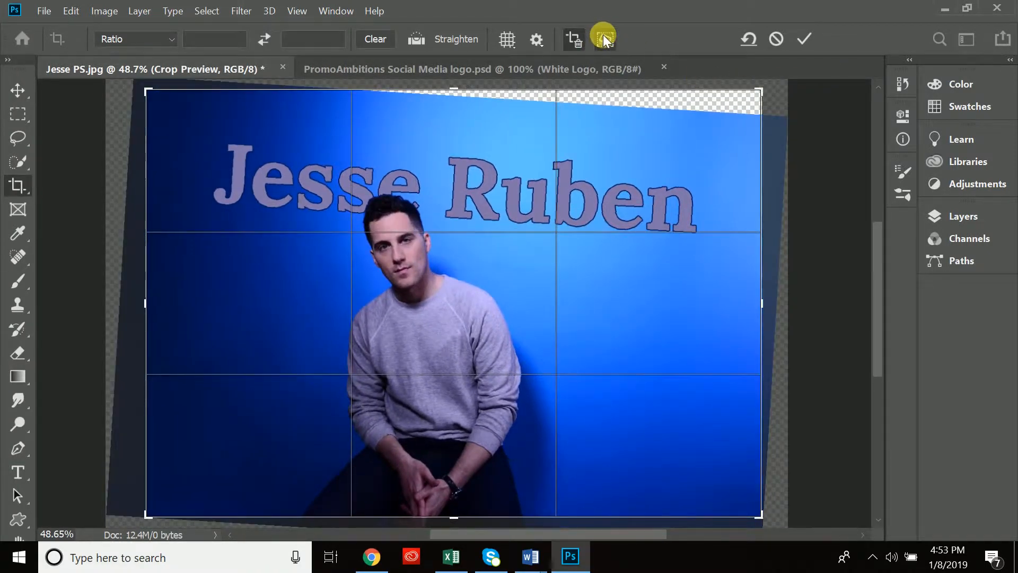
{"action": "left_click", "coordinate": [803, 40]}
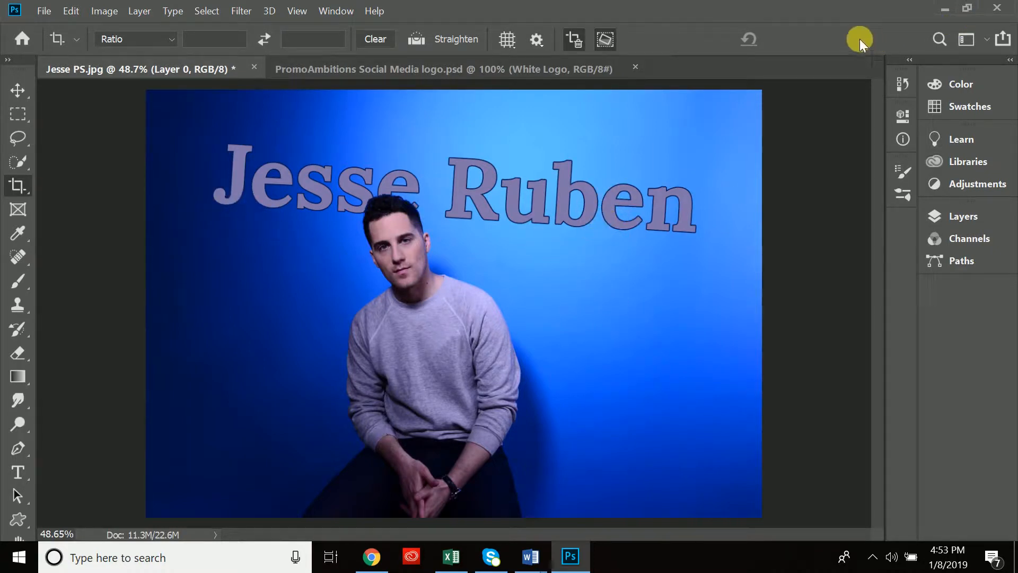
Step: Undo the crop changes back to the narrower, unrotated photo and turn off Content-Aware fill
{"action": "key", "text": "ctrl+z"}
{"action": "left_click", "coordinate": [604, 41]}
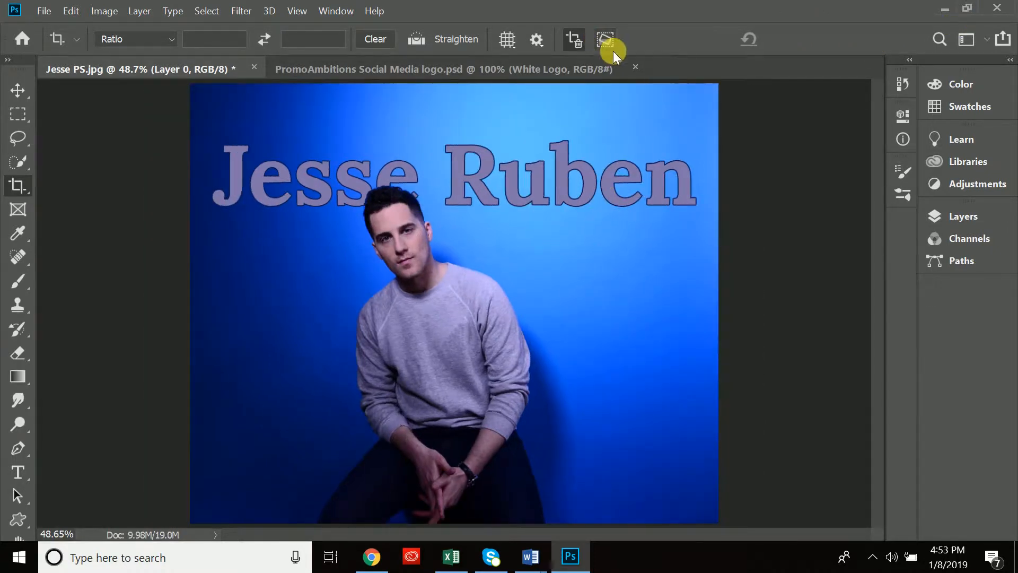
Step: Rotate the photo slightly clockwise with the Crop tool, keeping the crop box inside the image, and apply the crop
{"action": "left_click", "coordinate": [628, 262]}
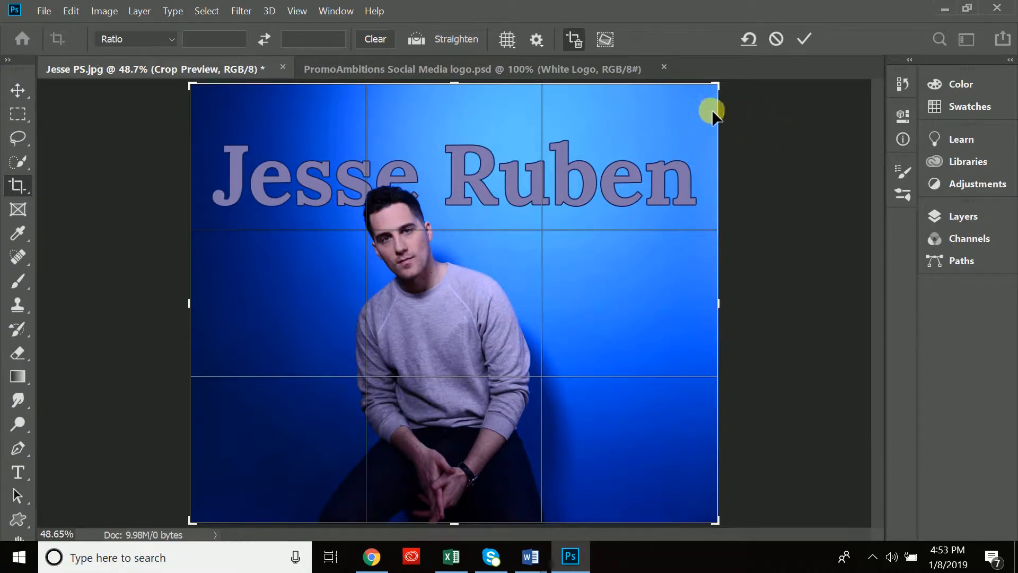
{"action": "left_click_drag", "start_coordinate": [753, 97], "coordinate": [754, 119]}
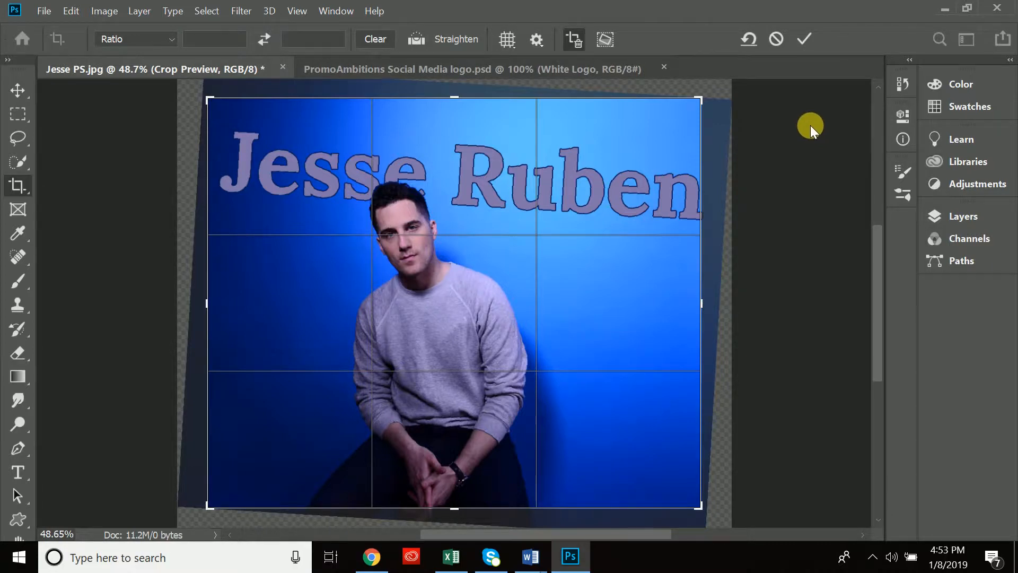
{"action": "key", "text": "Return"}
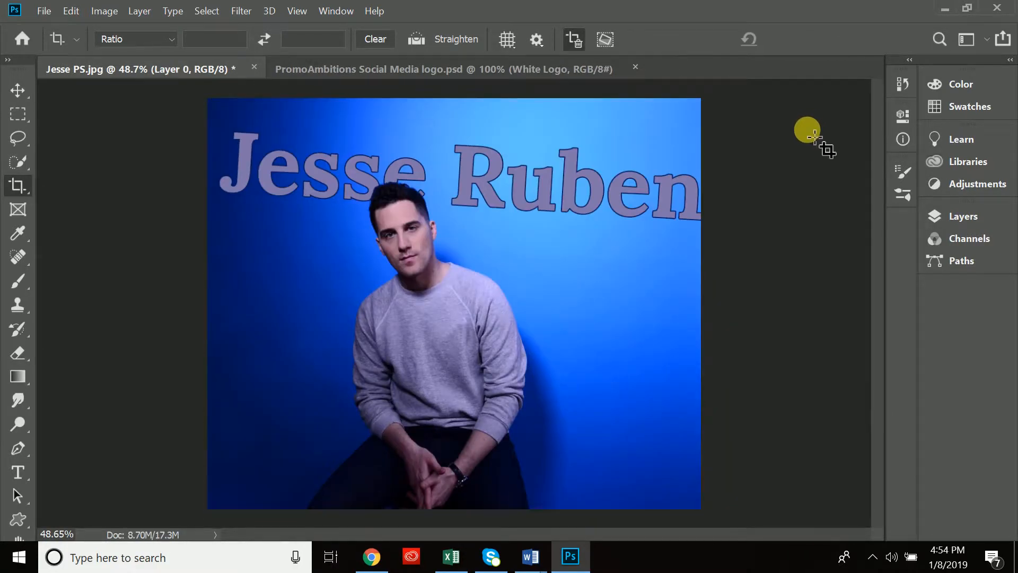
Step: Try rotating the photo more steeply and enlarging the crop box past its edge, cancelling each crop preview
{"action": "left_click", "coordinate": [695, 206]}
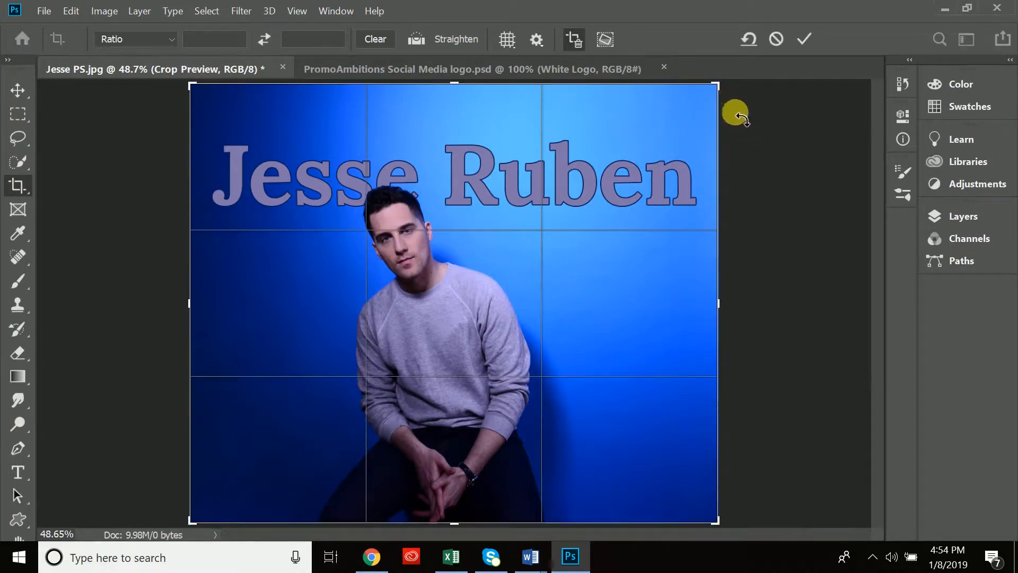
{"action": "left_click_drag", "start_coordinate": [740, 117], "coordinate": [711, 199]}
{"action": "mouse_move", "coordinate": [671, 127]}
{"action": "left_mouse_down"}
{"action": "mouse_move", "coordinate": [689, 110]}
{"action": "mouse_move", "coordinate": [671, 120]}
{"action": "left_mouse_up"}
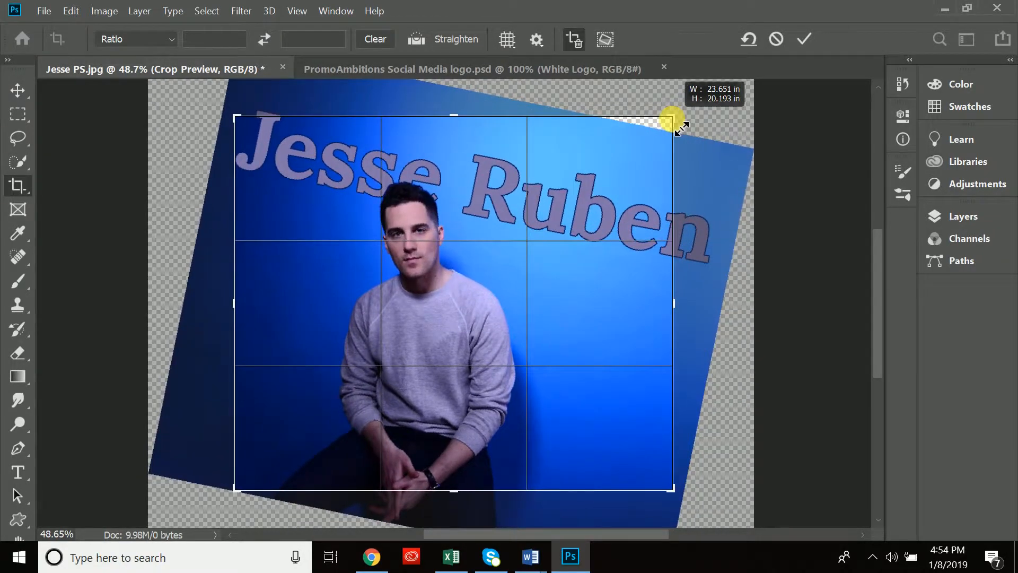
{"action": "left_click", "coordinate": [775, 38]}
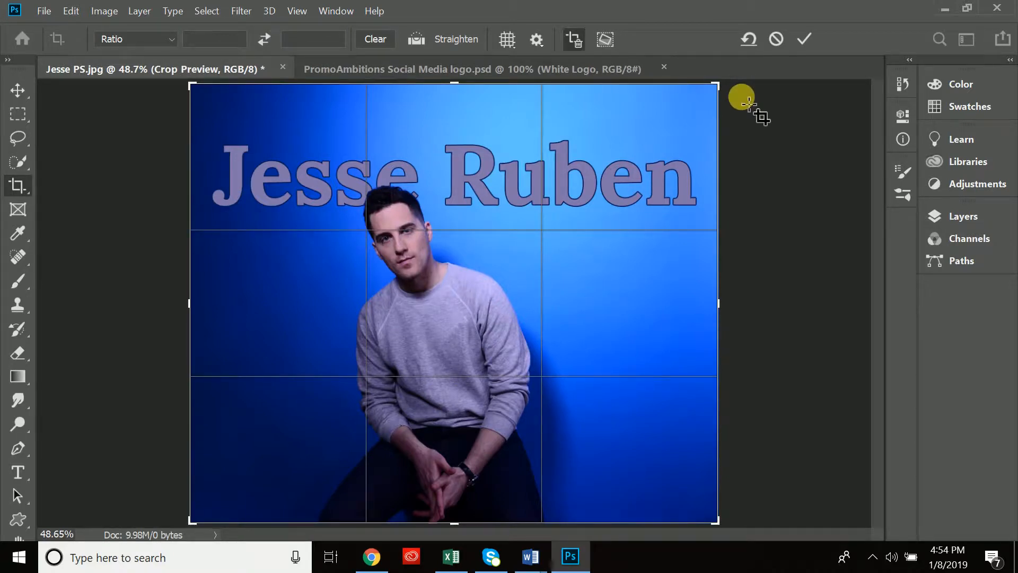
{"action": "left_click_drag", "start_coordinate": [741, 98], "coordinate": [758, 249]}
{"action": "left_click", "coordinate": [775, 39]}
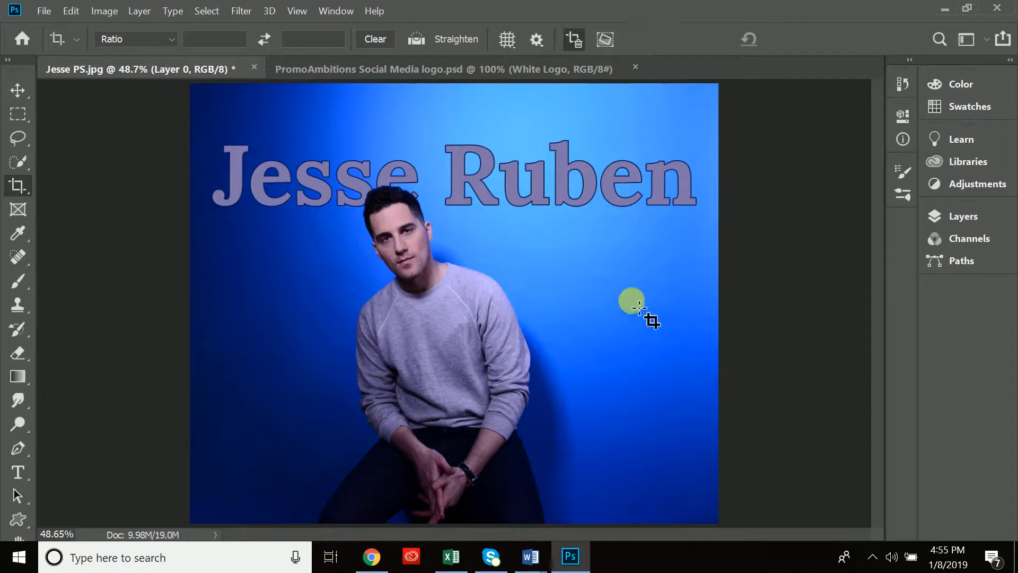
Step: Trim the photo's right edge slightly inward, turn off Delete Cropped Pixels, and apply the crop
{"action": "left_click", "coordinate": [604, 284]}
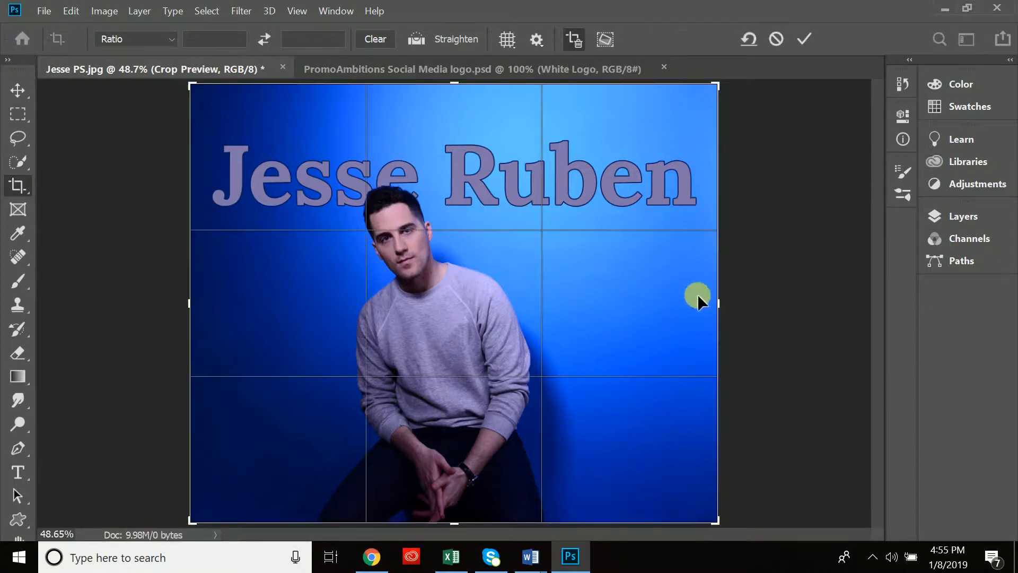
{"action": "left_click_drag", "start_coordinate": [717, 302], "coordinate": [707, 304]}
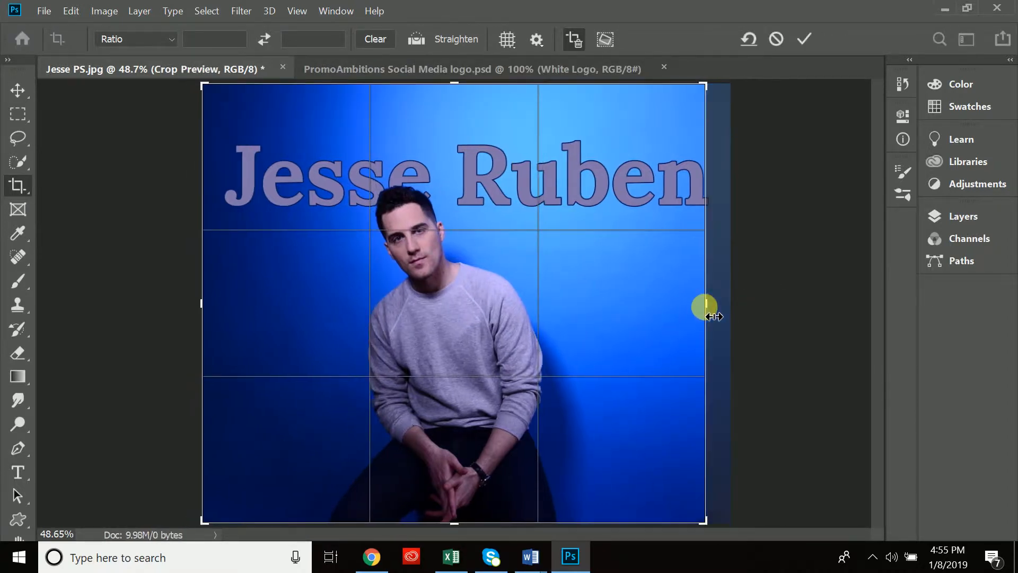
{"action": "left_click", "coordinate": [608, 45]}
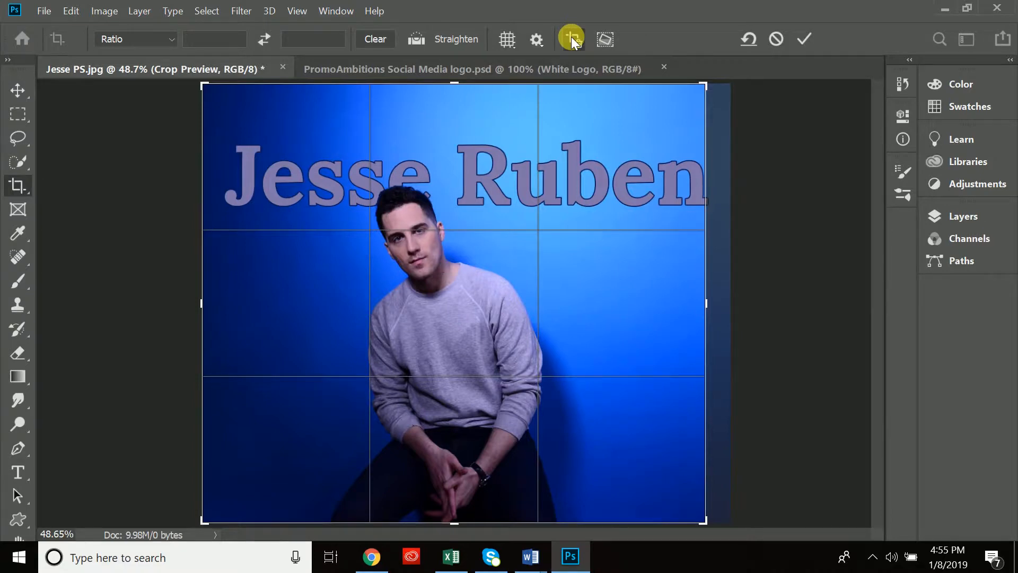
{"action": "left_click", "coordinate": [805, 38]}
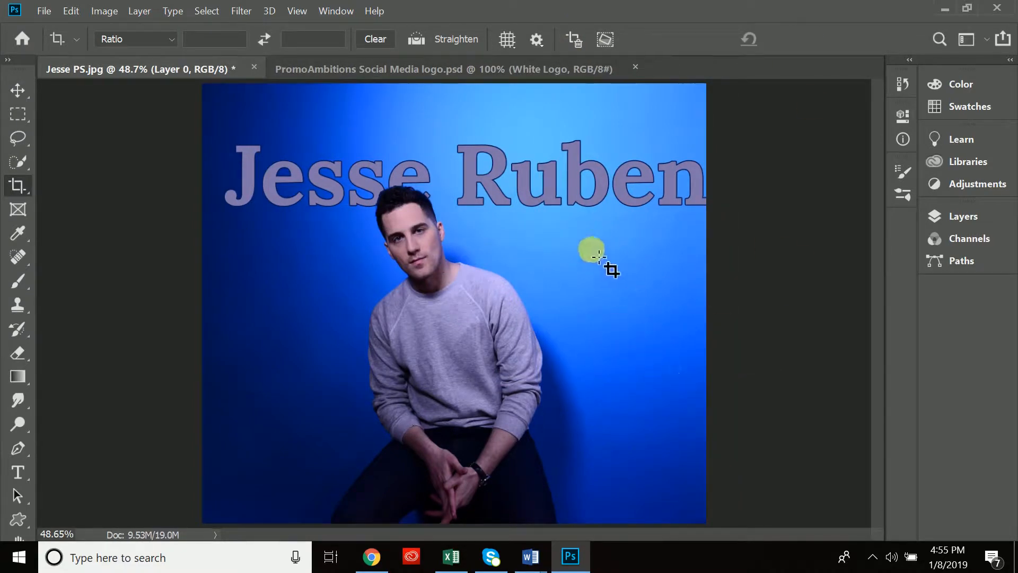
Step: Extend the crop box's right edge back outward to recover the hidden pixels, and apply the crop
{"action": "left_click", "coordinate": [603, 304]}
{"action": "left_click_drag", "start_coordinate": [706, 304], "coordinate": [718, 302]}
{"action": "left_click", "coordinate": [809, 39]}
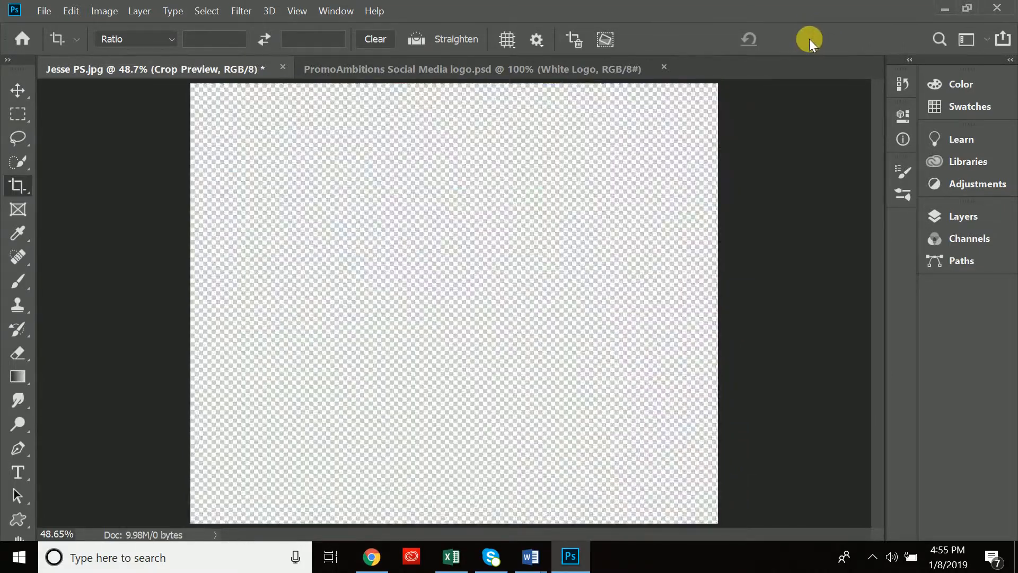
Step: Trim the photo's right edge slightly inward with Delete Cropped Pixels turned on, and apply the crop
{"action": "left_click", "coordinate": [564, 291]}
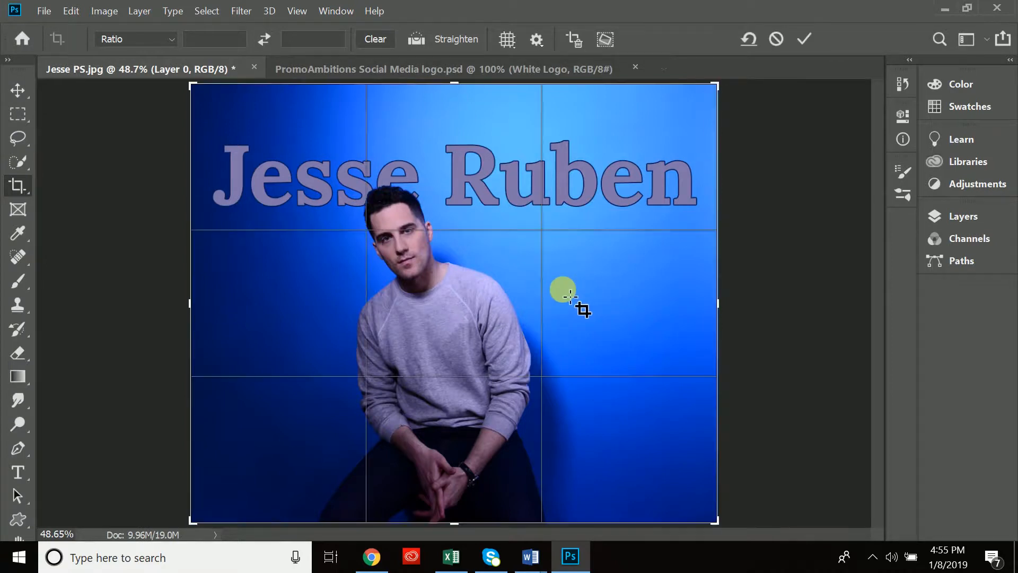
{"action": "left_click_drag", "start_coordinate": [718, 305], "coordinate": [709, 305]}
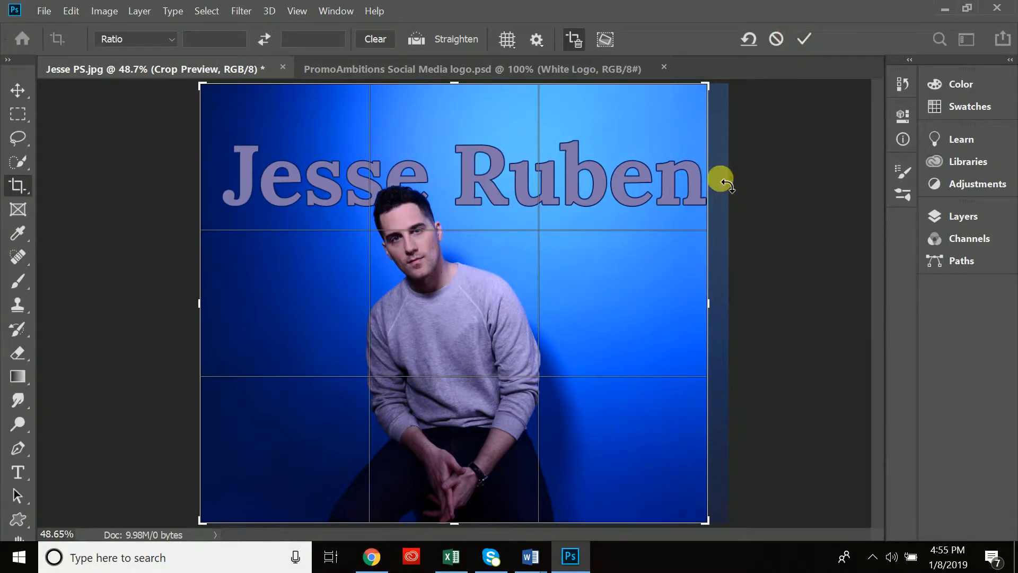
{"action": "key", "text": "Return"}
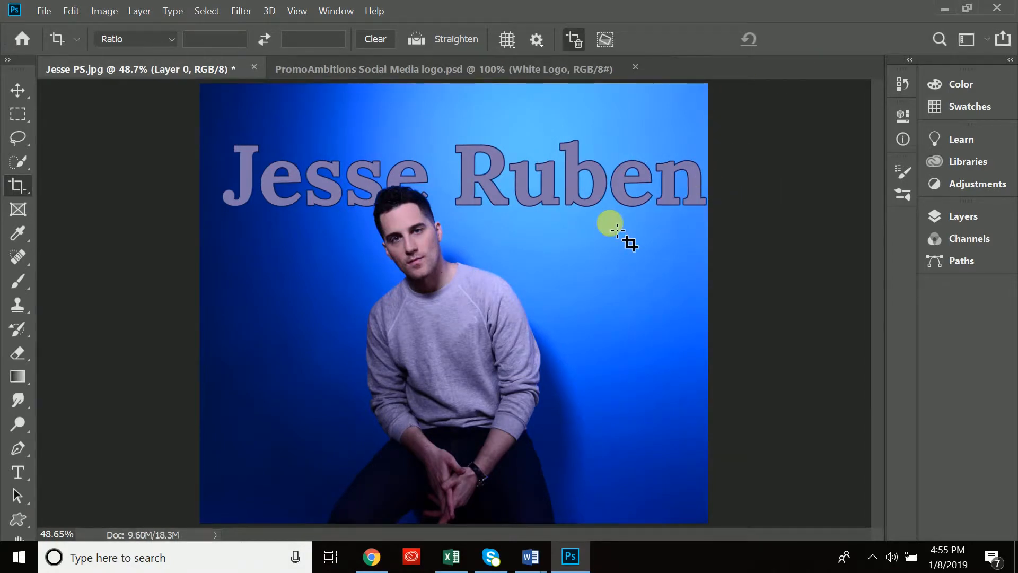
Step: Try to pull the crop box's right edge back outward, cancel the preview, and undo the last trim
{"action": "left_click", "coordinate": [618, 229]}
{"action": "left_click_drag", "start_coordinate": [712, 302], "coordinate": [741, 319]}
{"action": "key", "text": "ctrl+z"}
{"action": "key", "text": "ctrl+shift+z"}
{"action": "key", "text": "ctrl+z"}
{"action": "key", "text": "ctrl+shift+z"}
{"action": "key", "text": "ctrl+z"}
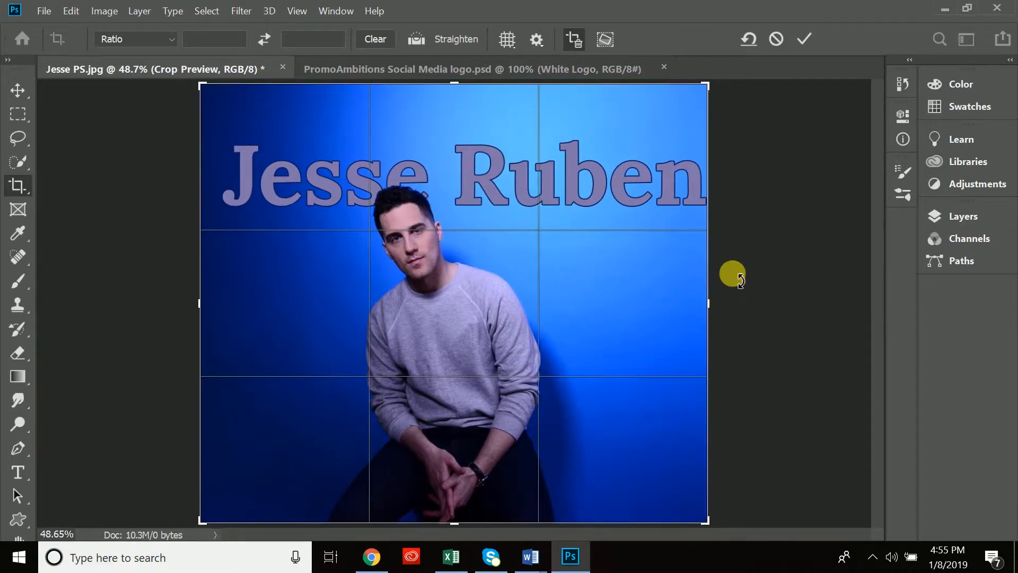
{"action": "left_click", "coordinate": [771, 38]}
{"action": "key", "text": "ctrl+z"}
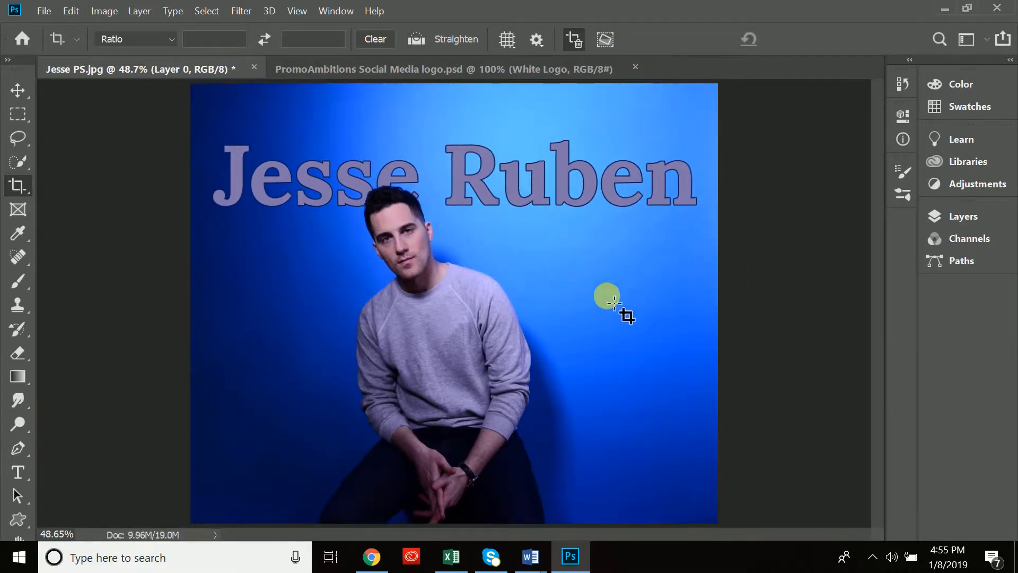
Step: Disable the crop shield, shrink the crop box from its upper-right corner, apply the crop, and undo it
{"action": "left_click", "coordinate": [538, 38]}
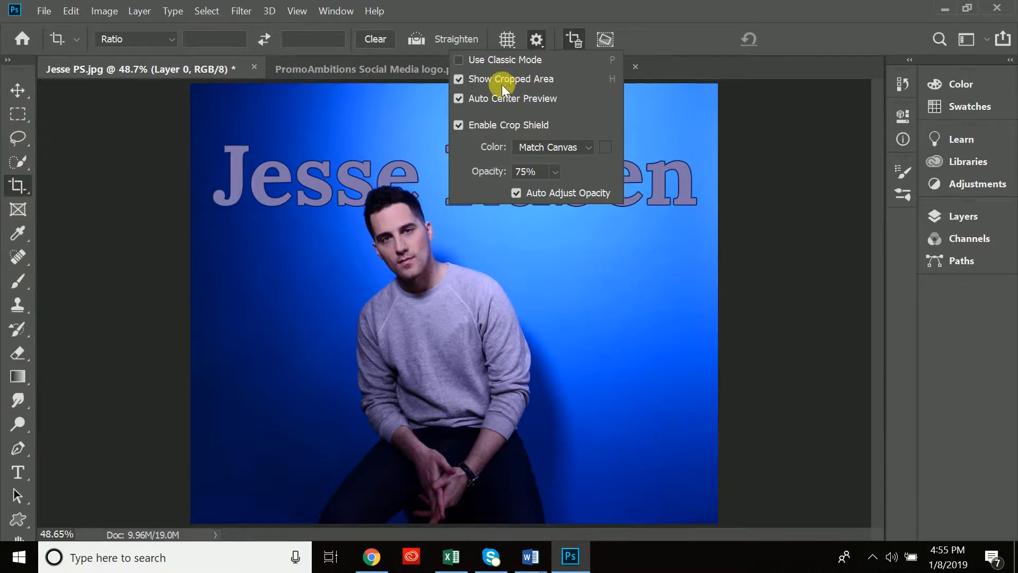
{"action": "left_click", "coordinate": [457, 125]}
{"action": "left_click", "coordinate": [549, 276]}
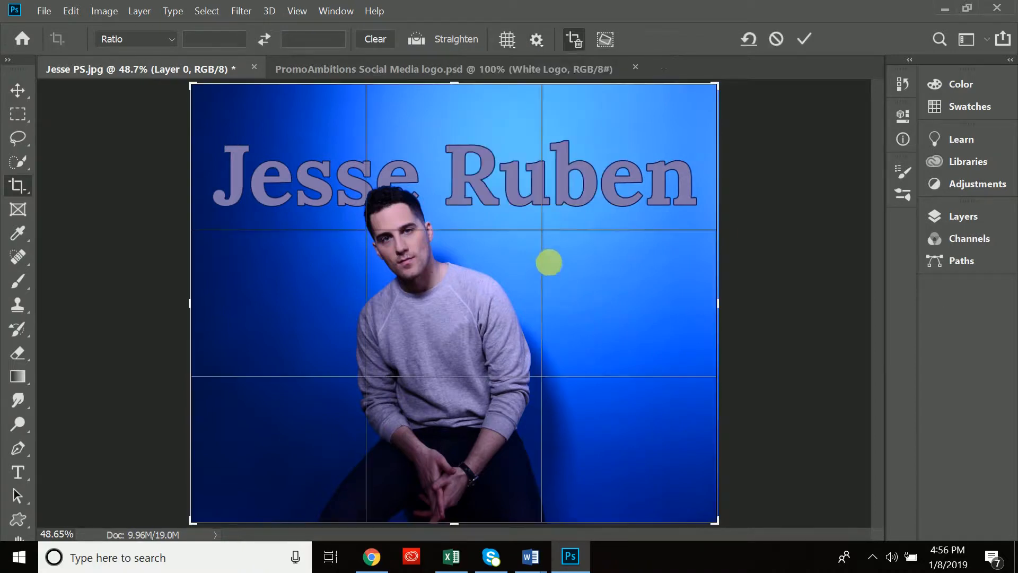
{"action": "left_click_drag", "start_coordinate": [718, 85], "coordinate": [672, 102]}
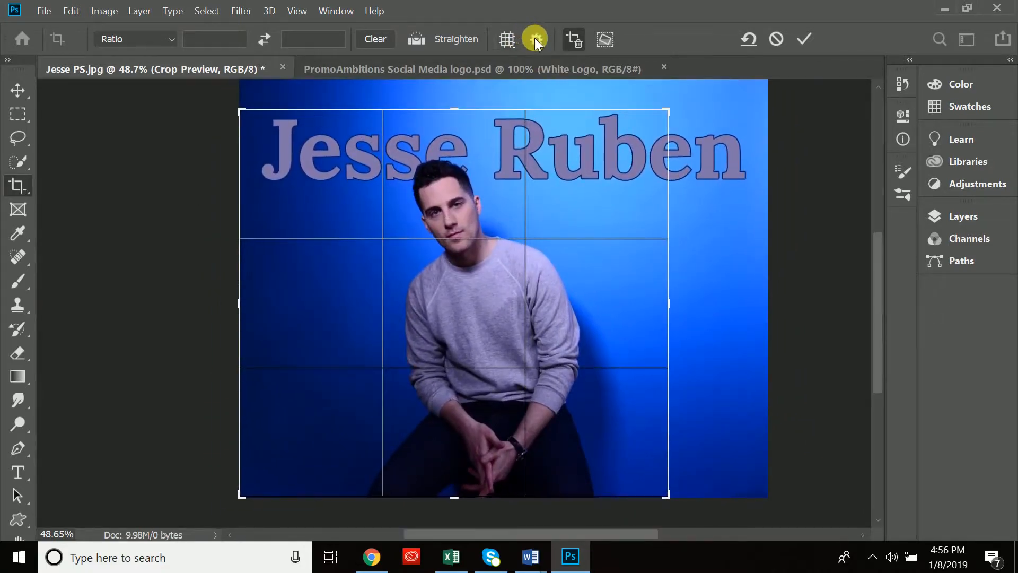
{"action": "left_click", "coordinate": [535, 39]}
{"action": "left_click", "coordinate": [790, 153]}
{"action": "key", "text": "Return"}
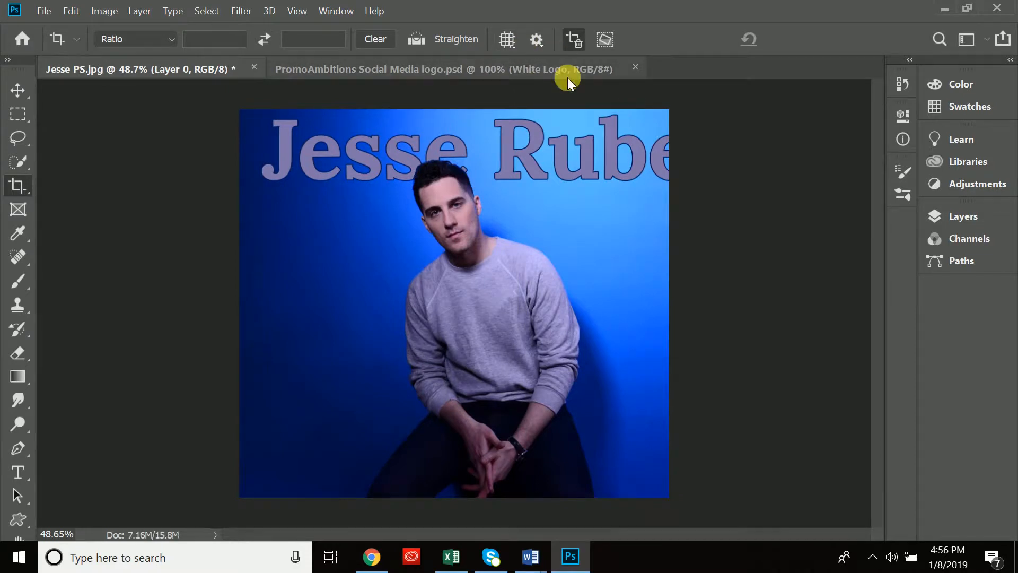
{"action": "key", "text": "ctrl+z"}
Step: Re-enable the crop shield in the Crop tool's options
{"action": "left_click", "coordinate": [538, 37]}
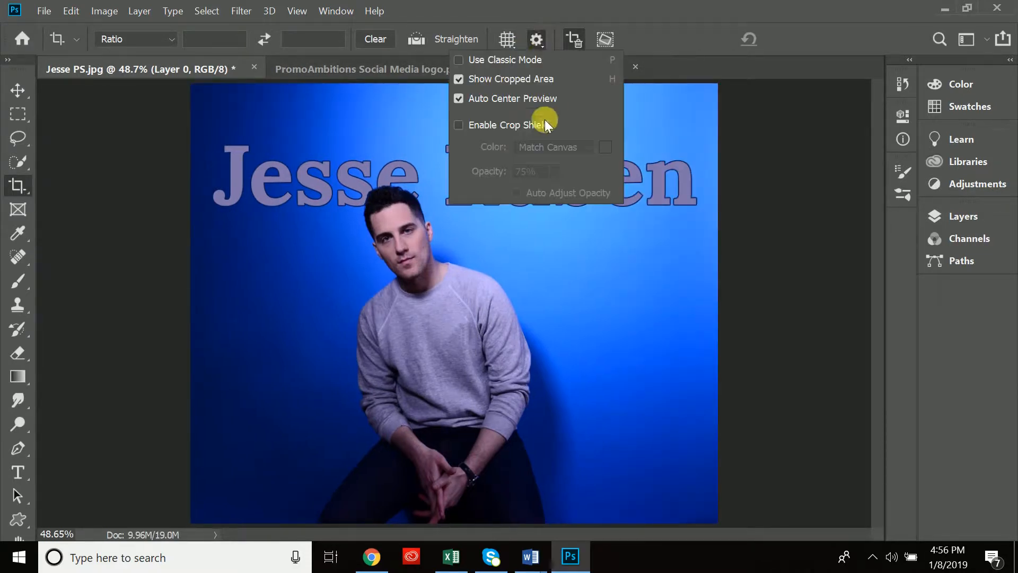
{"action": "left_click", "coordinate": [458, 126]}
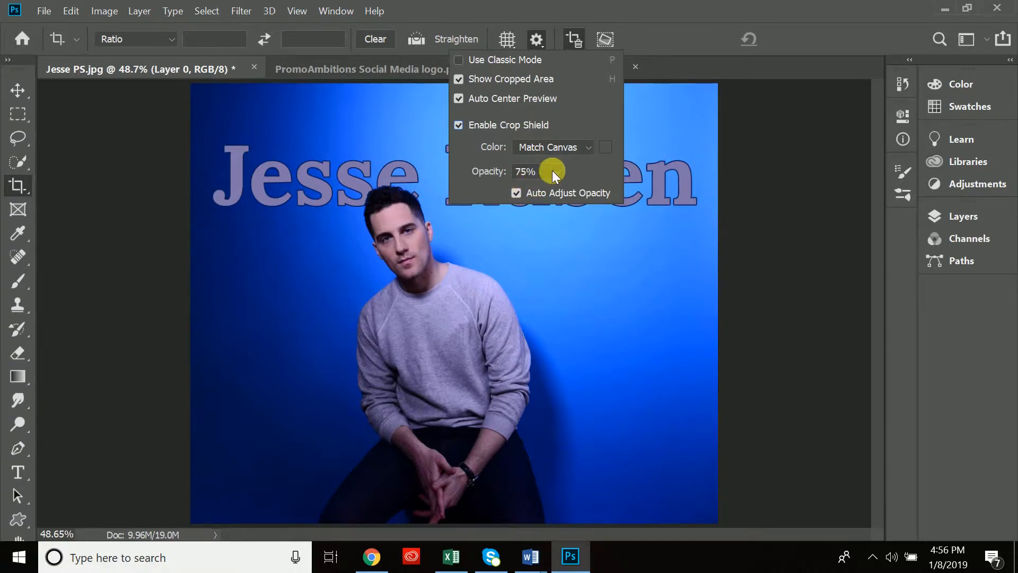
Step: Try the Custom color for the crop shield and return it to Match Canvas
{"action": "left_click", "coordinate": [582, 143]}
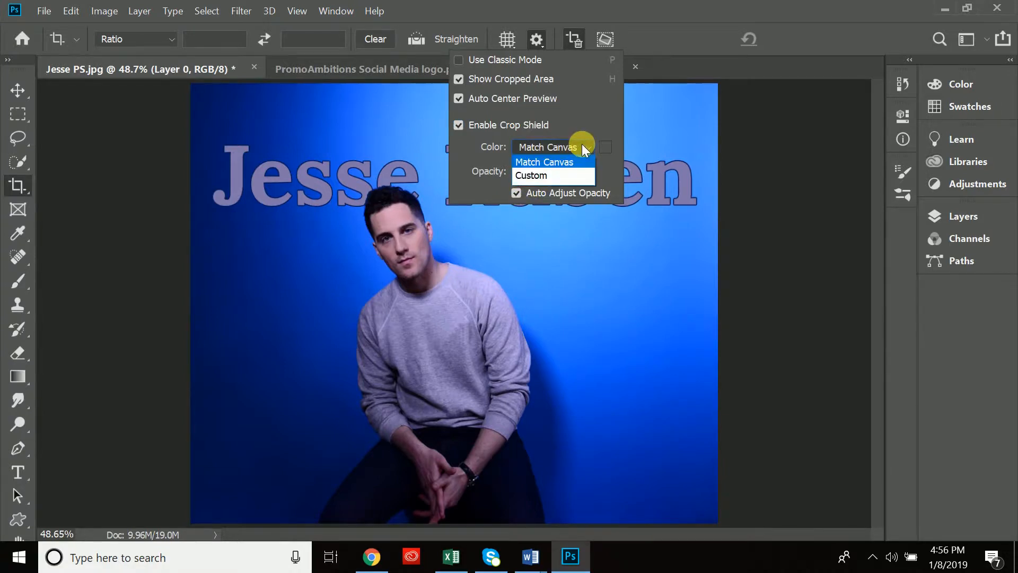
{"action": "left_click", "coordinate": [571, 180]}
{"action": "left_click", "coordinate": [840, 195]}
{"action": "left_click", "coordinate": [587, 149]}
{"action": "left_click", "coordinate": [574, 160]}
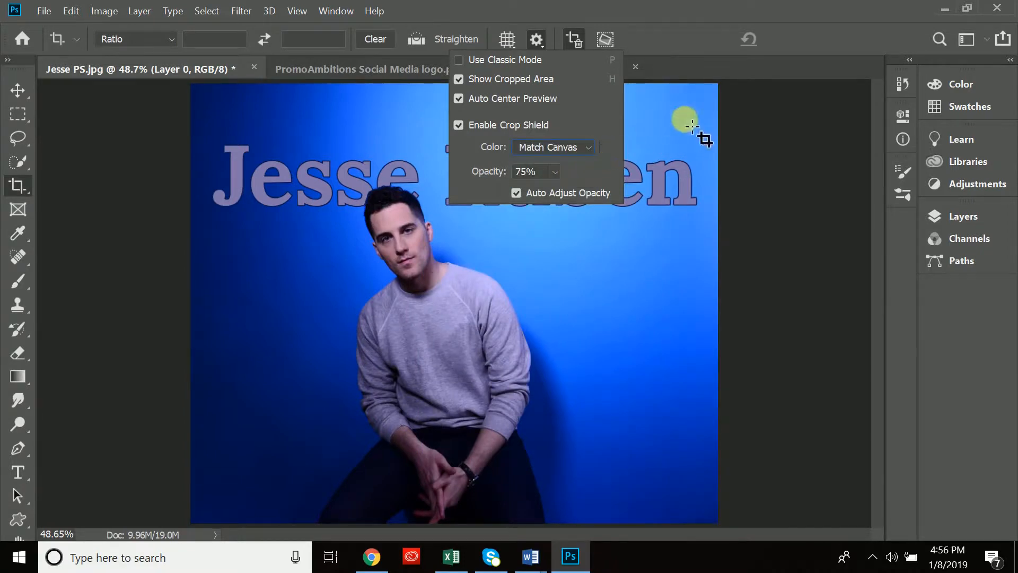
{"action": "left_click", "coordinate": [635, 9]}
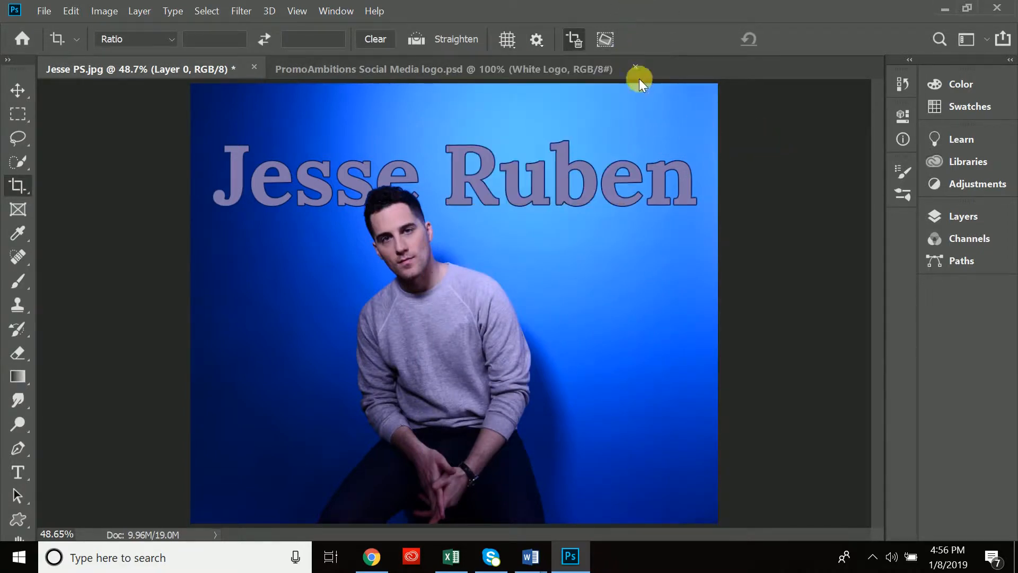
Step: Draw a crop box around the man's head and torso and lower the crop shield opacity to 51%
{"action": "left_click_drag", "start_coordinate": [576, 196], "coordinate": [297, 387]}
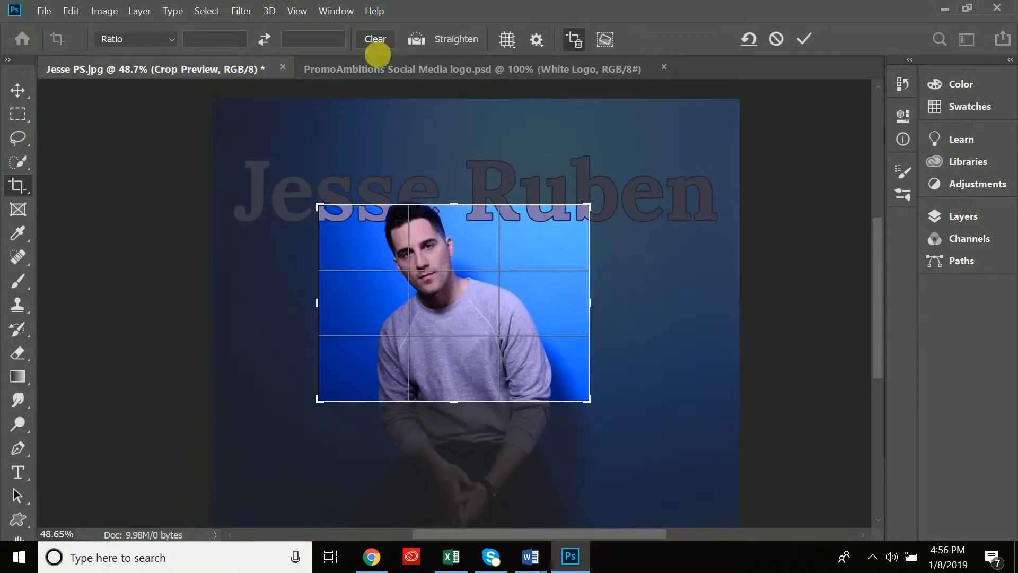
{"action": "left_click", "coordinate": [539, 41]}
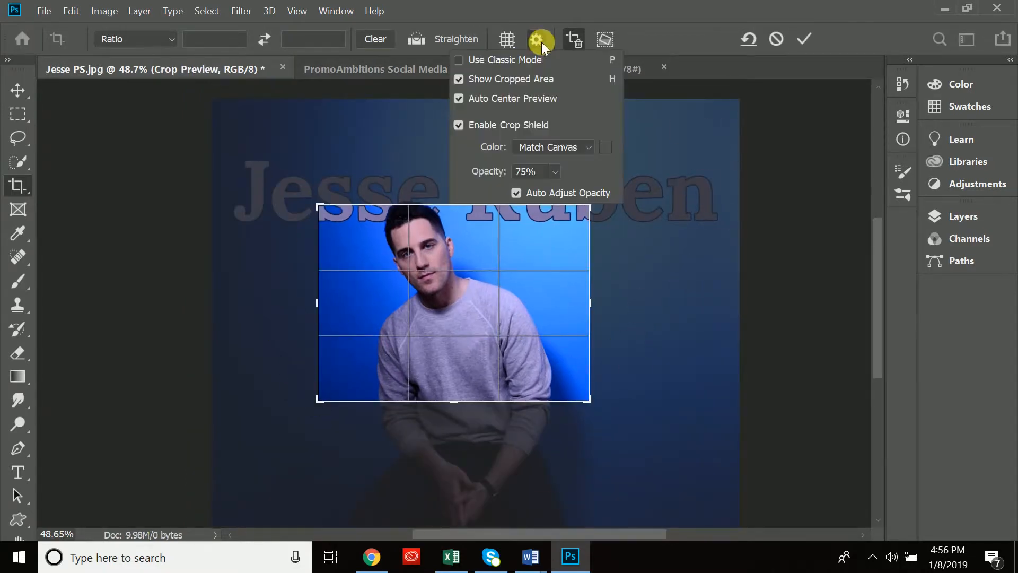
{"action": "left_click", "coordinate": [554, 171]}
{"action": "mouse_move", "coordinate": [551, 188]}
{"action": "left_mouse_down"}
{"action": "mouse_move", "coordinate": [524, 191]}
{"action": "mouse_move", "coordinate": [581, 190]}
{"action": "mouse_move", "coordinate": [556, 192]}
{"action": "left_mouse_up"}
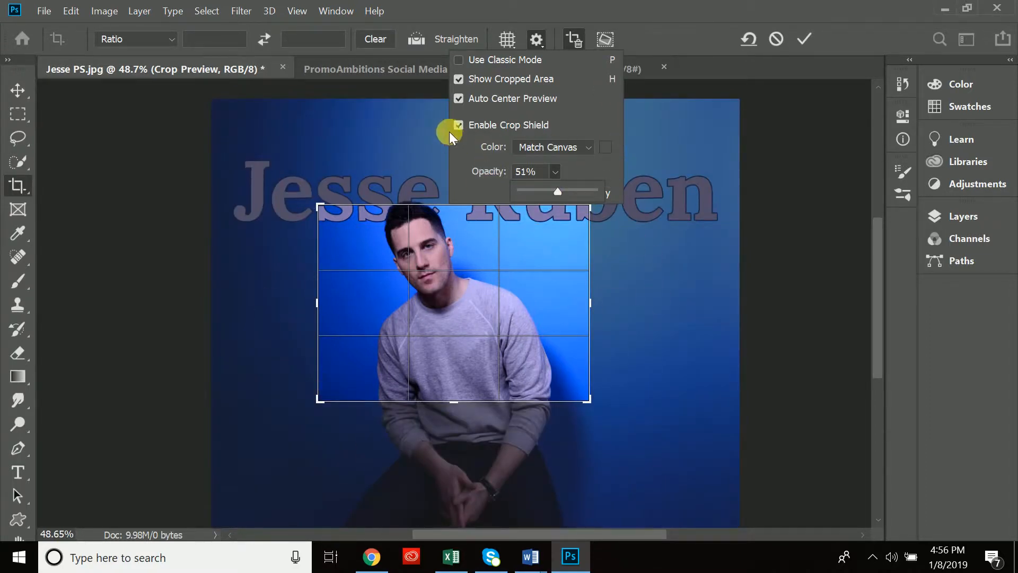
Step: Turn off Auto Center Preview, cancel the crop, draw a crop box around the man's head, and cancel it too
{"action": "left_click", "coordinate": [458, 100]}
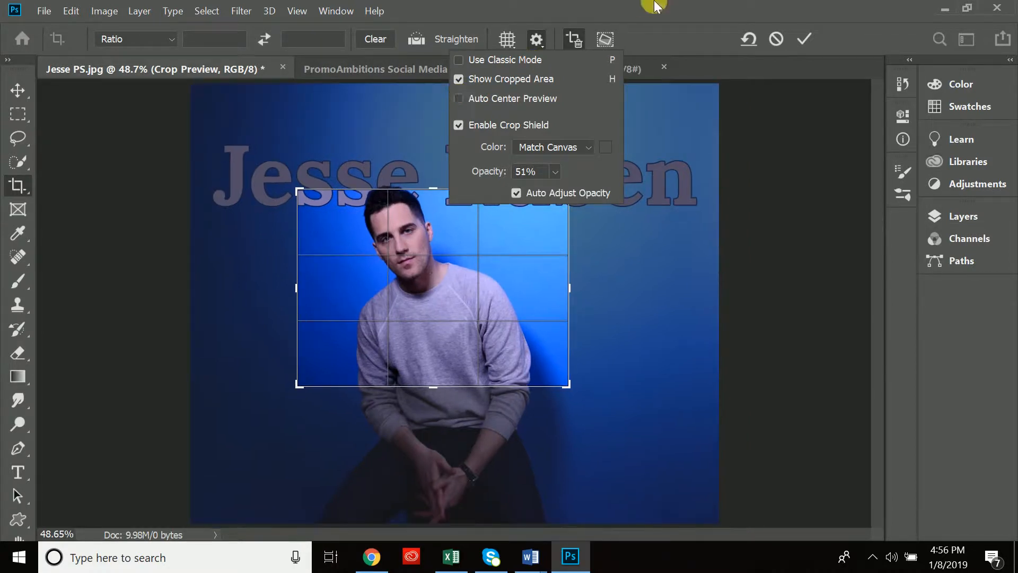
{"action": "left_click", "coordinate": [672, 2]}
{"action": "key", "text": "Escape"}
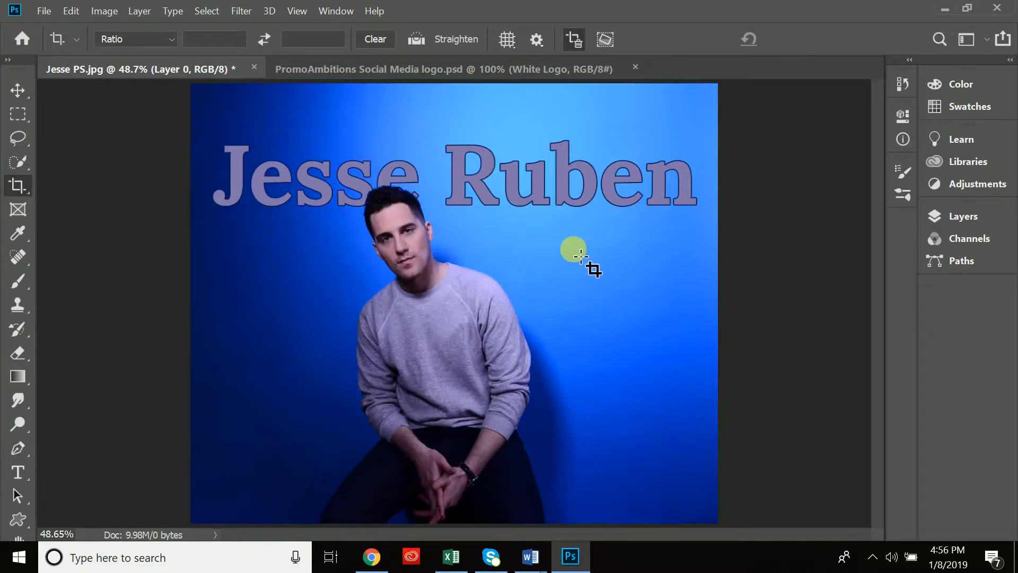
{"action": "left_click_drag", "start_coordinate": [361, 176], "coordinate": [455, 287]}
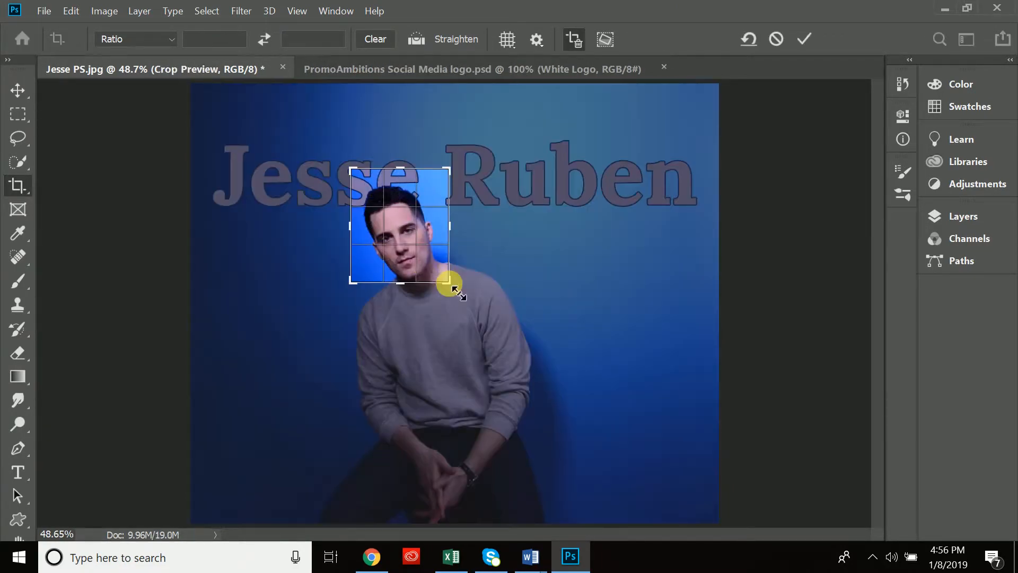
{"action": "key", "text": "Escape"}
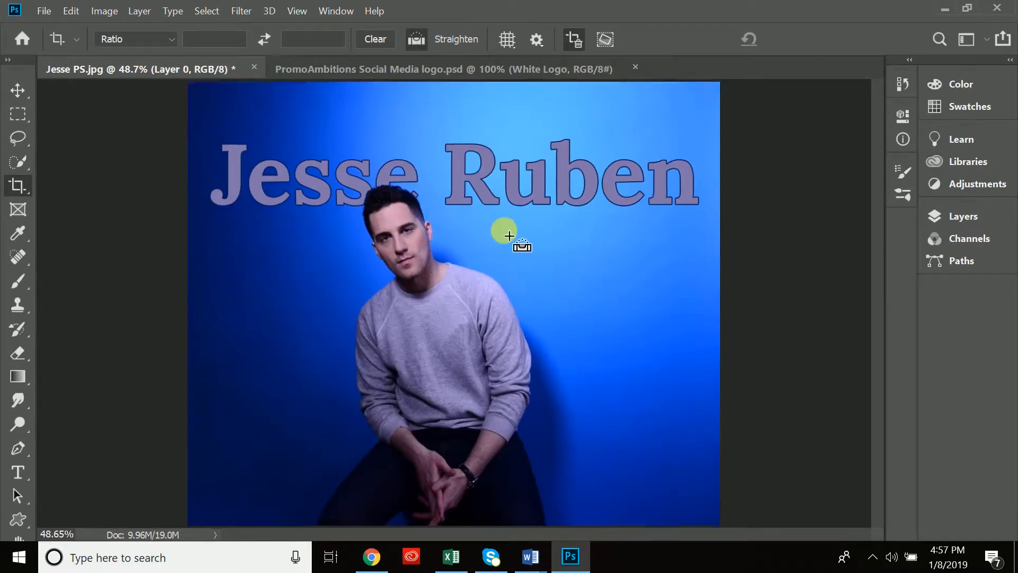
Step: Turn Auto Center Preview back on and draw a small crop box around the first "s" in the title text
{"action": "key", "text": "ctrl+plus"}
{"action": "key", "text": "ctrl+plus"}
{"action": "left_click", "coordinate": [543, 40]}
{"action": "left_click", "coordinate": [458, 99]}
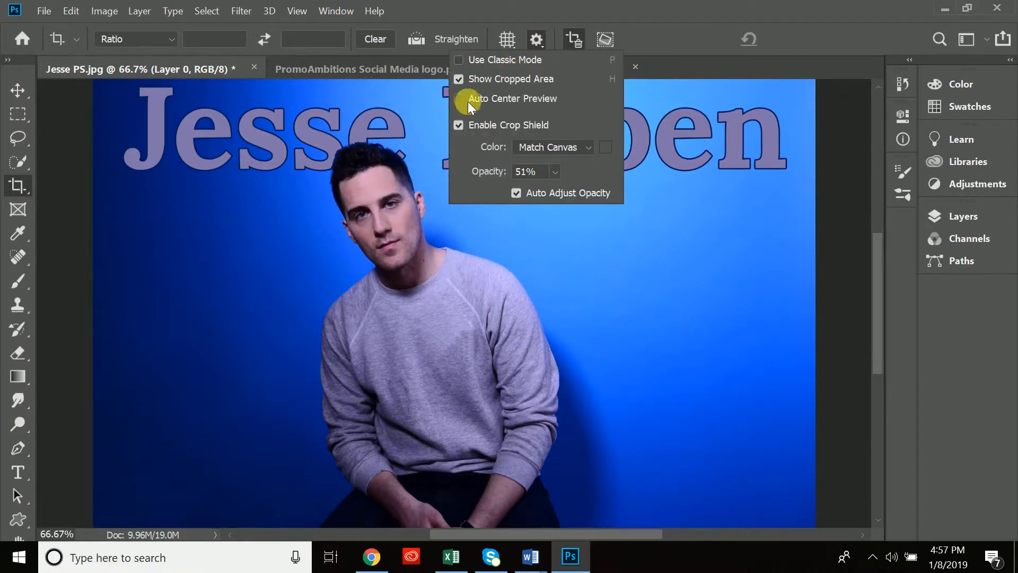
{"action": "left_click", "coordinate": [689, 4]}
{"action": "left_click_drag", "start_coordinate": [229, 101], "coordinate": [295, 186]}
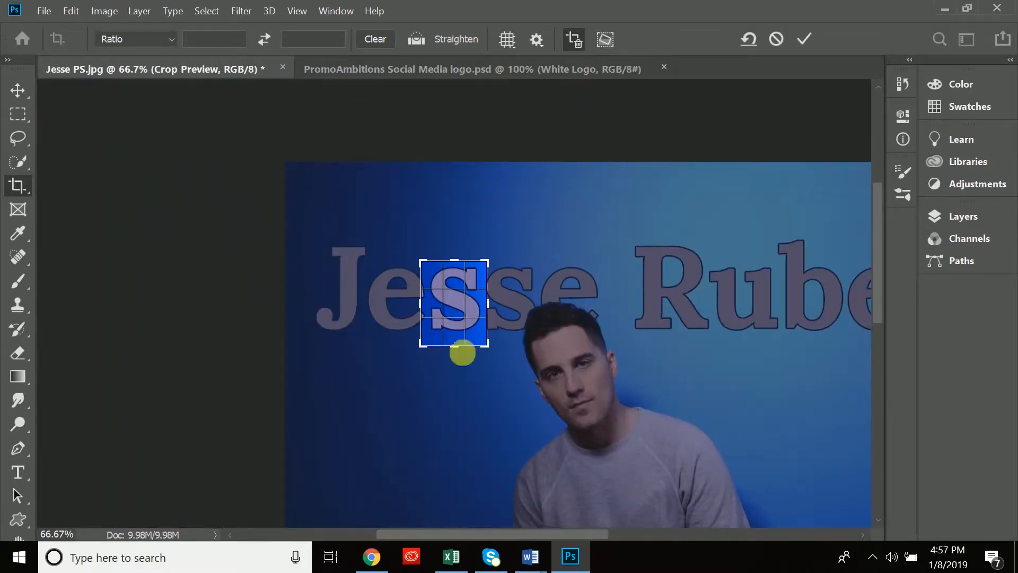
Step: Hide the cropped area outside the crop box, show it again, and cancel the crop preview
{"action": "left_click", "coordinate": [535, 39]}
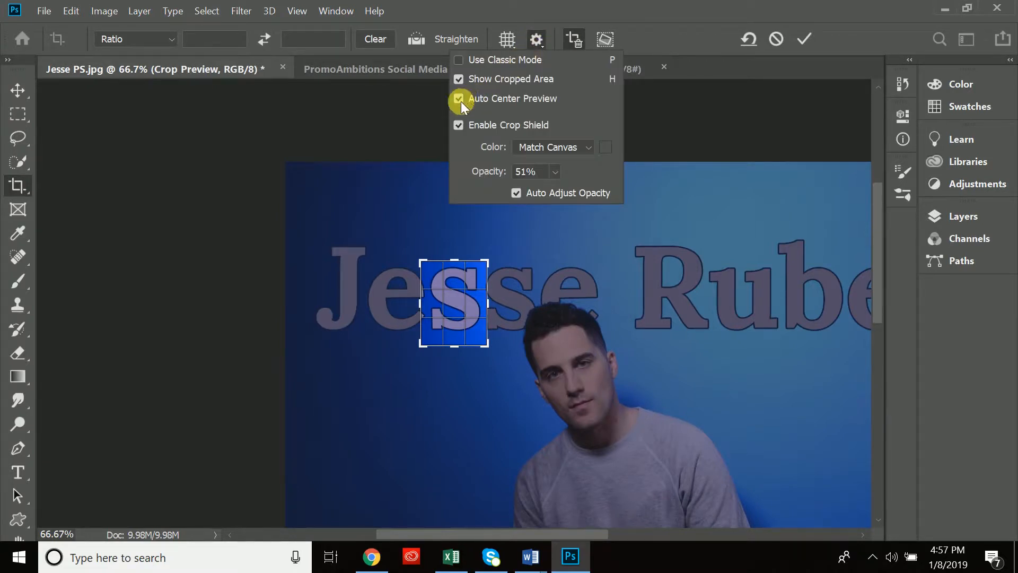
{"action": "left_click", "coordinate": [458, 79]}
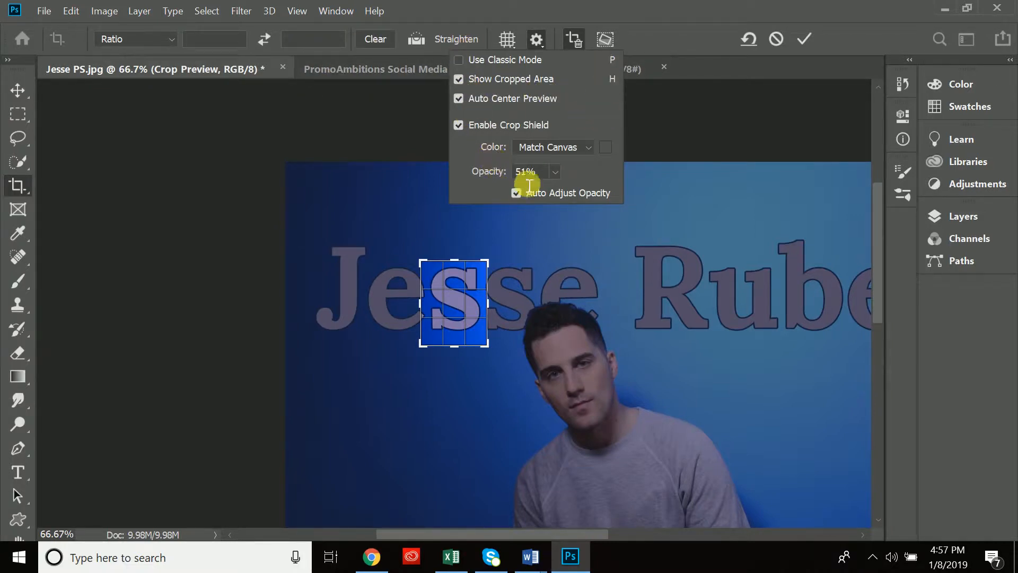
{"action": "left_click", "coordinate": [459, 79]}
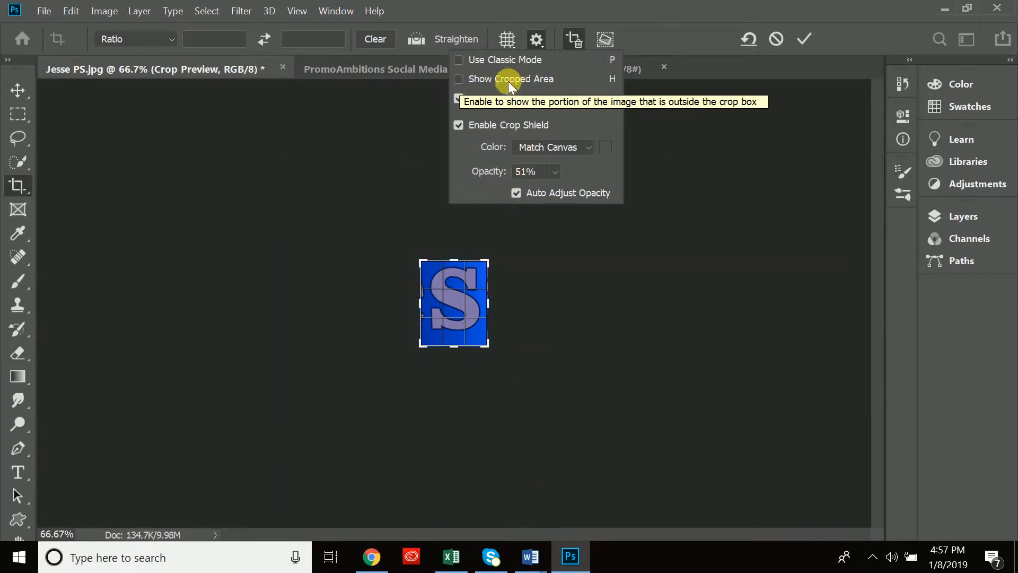
{"action": "left_click", "coordinate": [458, 79]}
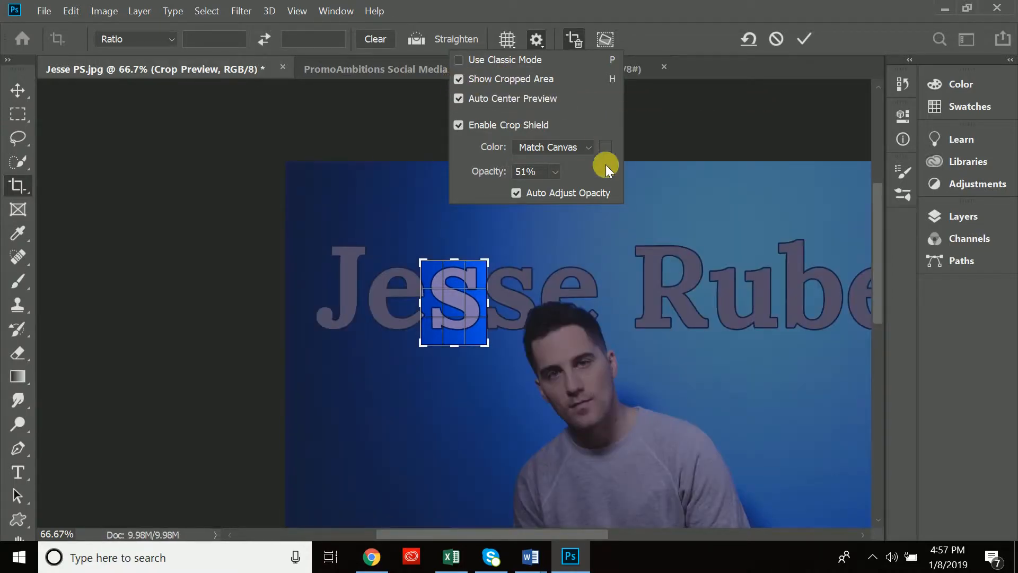
{"action": "key", "text": "Escape"}
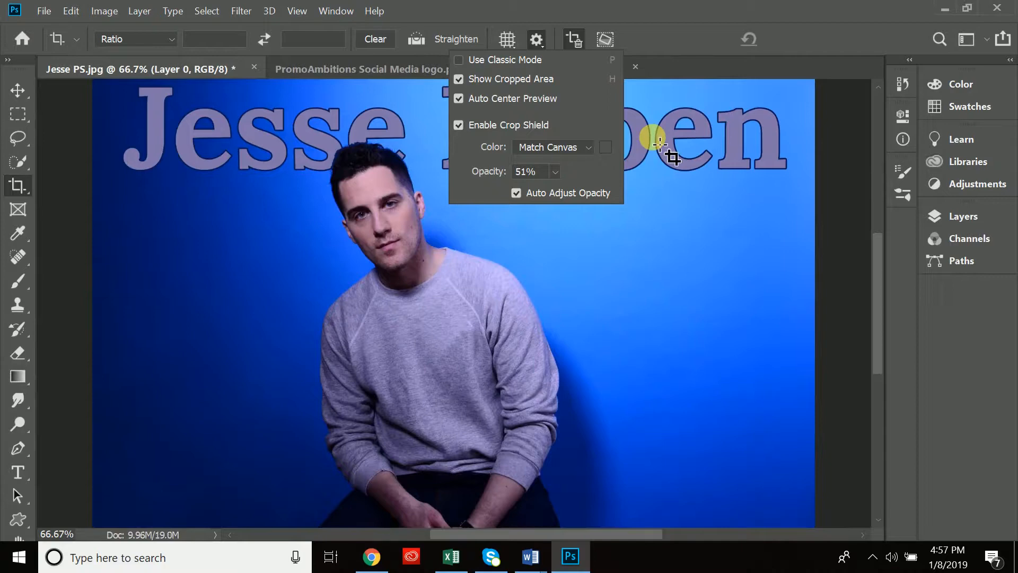
Step: Draw a tall, narrow crop box over the man's face and cancel the crop
{"action": "left_click", "coordinate": [656, 9]}
{"action": "left_click", "coordinate": [425, 132]}
{"action": "left_click_drag", "start_coordinate": [416, 125], "coordinate": [307, 316]}
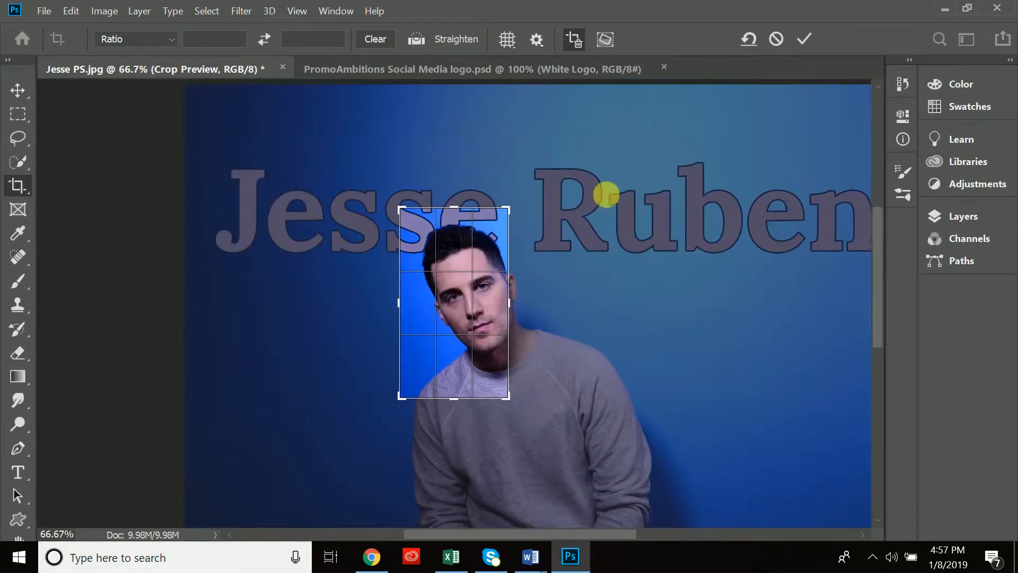
{"action": "key", "text": "Escape"}
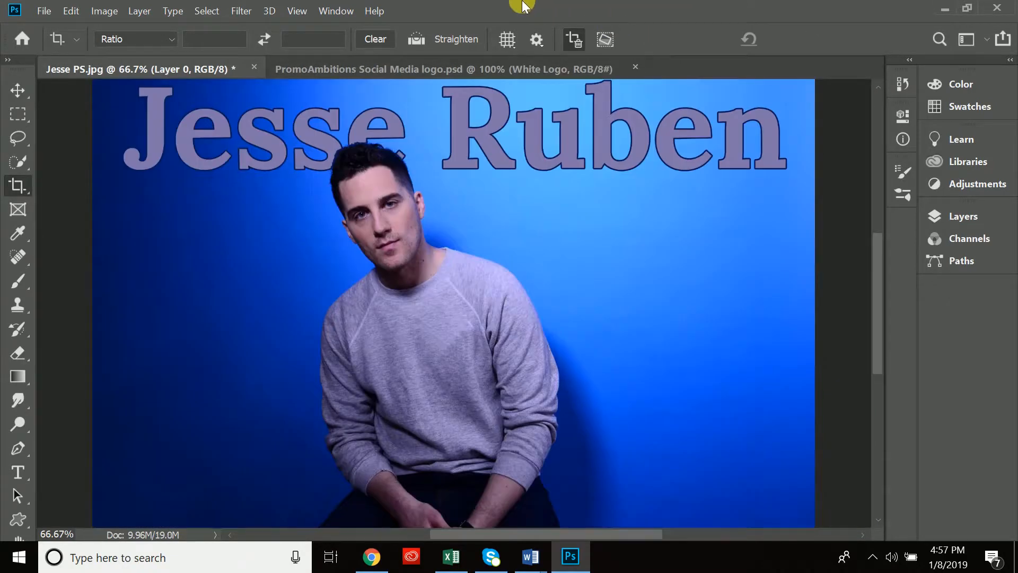
Step: Change the crop overlay to Grid and inspect it across the whole photo
{"action": "left_click", "coordinate": [537, 40]}
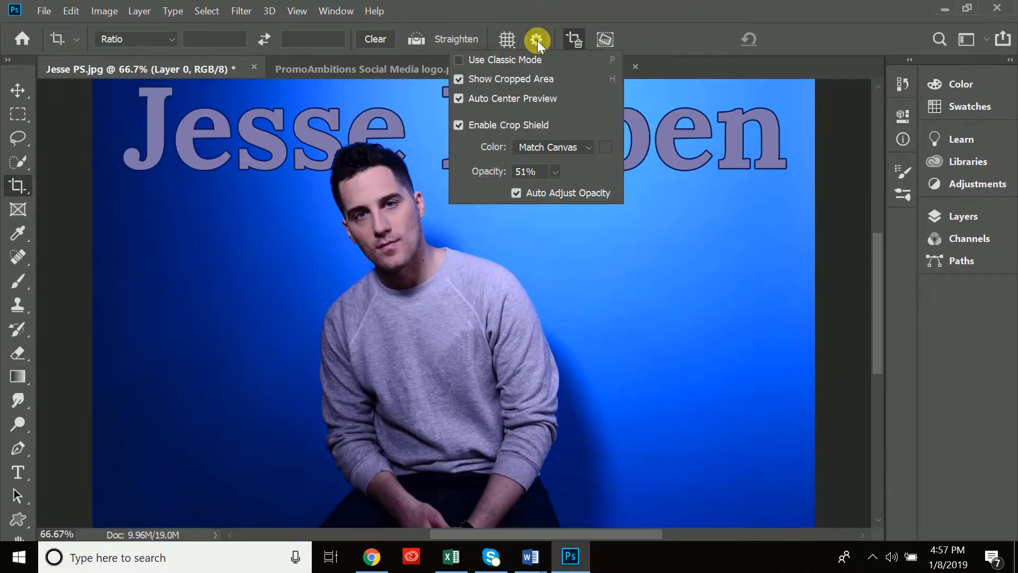
{"action": "left_click", "coordinate": [510, 40]}
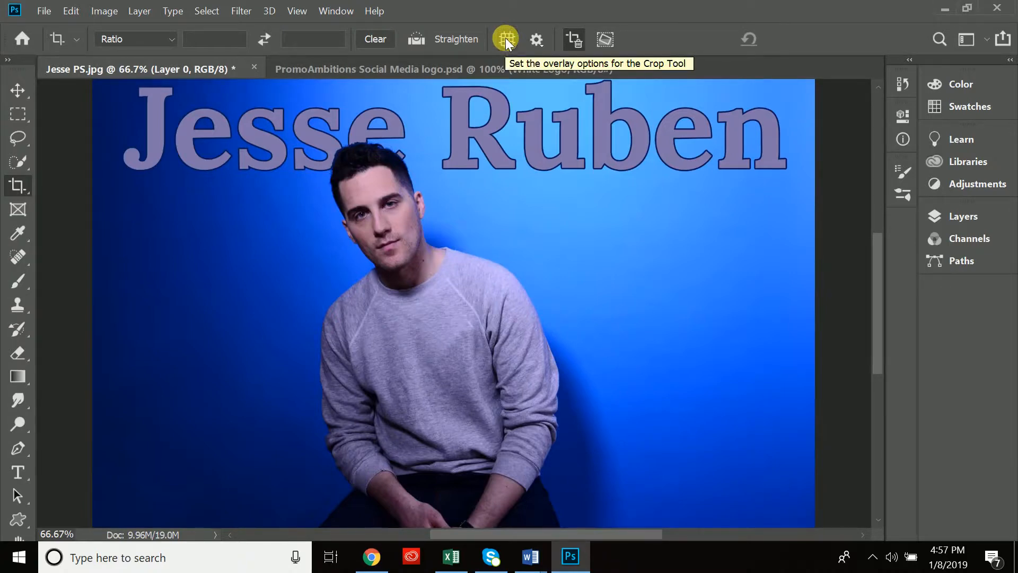
{"action": "left_click", "coordinate": [510, 45]}
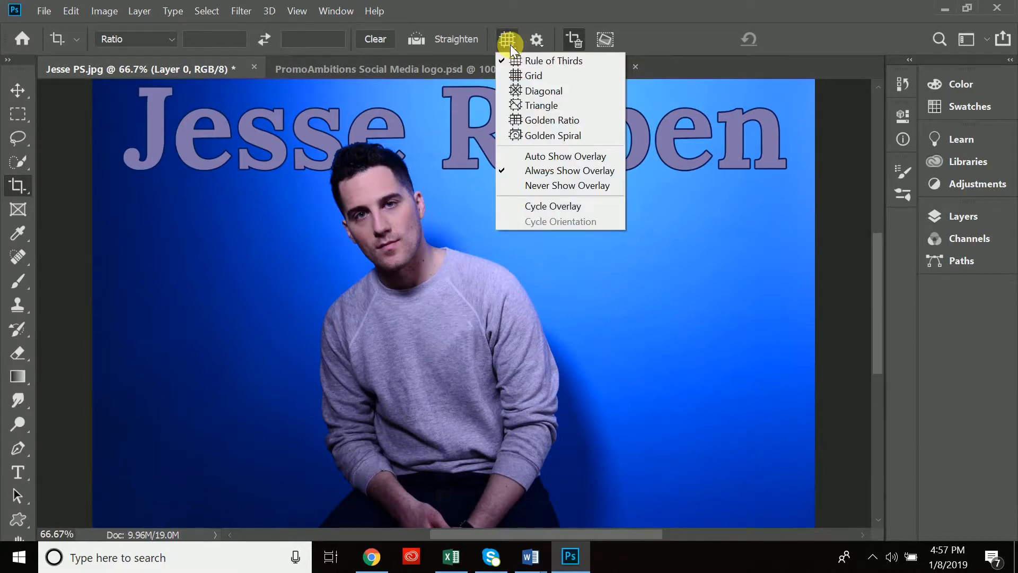
{"action": "left_click", "coordinate": [530, 77]}
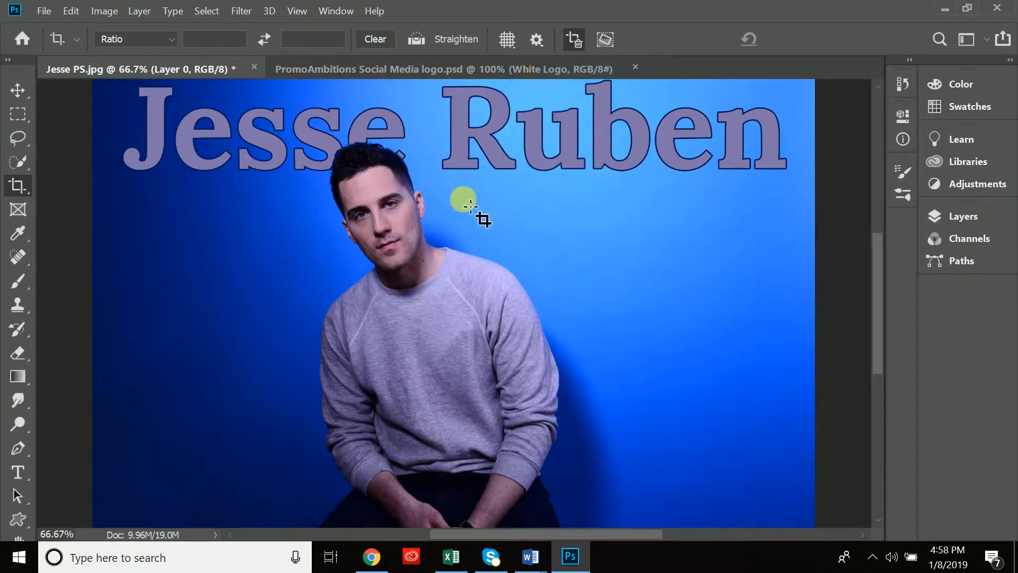
{"action": "scroll", "coordinate": [587, 257], "scroll_direction": "down", "scroll_amount": 3}
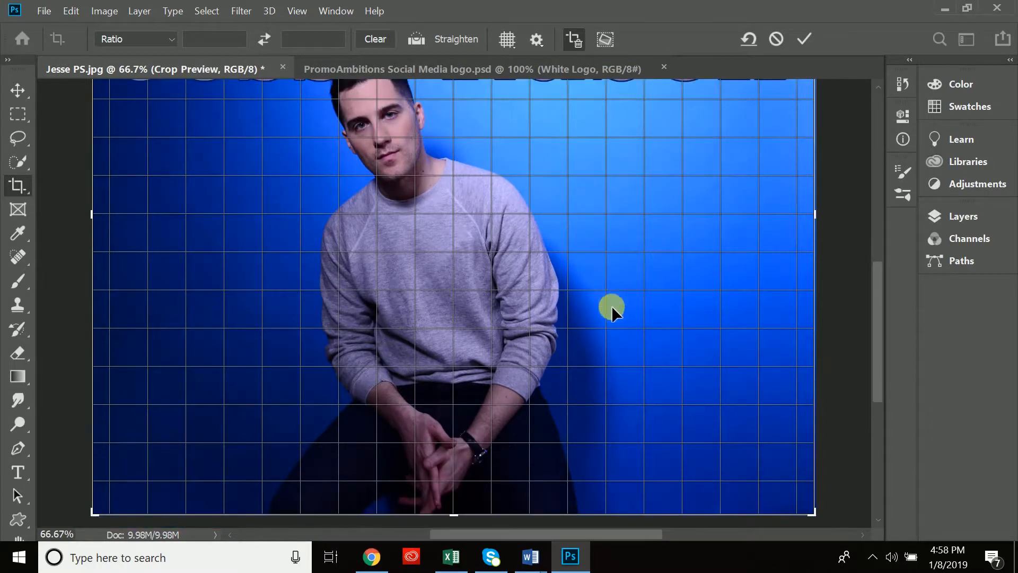
{"action": "scroll", "coordinate": [593, 325], "scroll_direction": "up", "scroll_amount": 12}
{"action": "scroll", "coordinate": [590, 325], "scroll_direction": "down", "scroll_amount": 4}
{"action": "scroll", "coordinate": [589, 329], "scroll_direction": "down", "scroll_amount": 12}
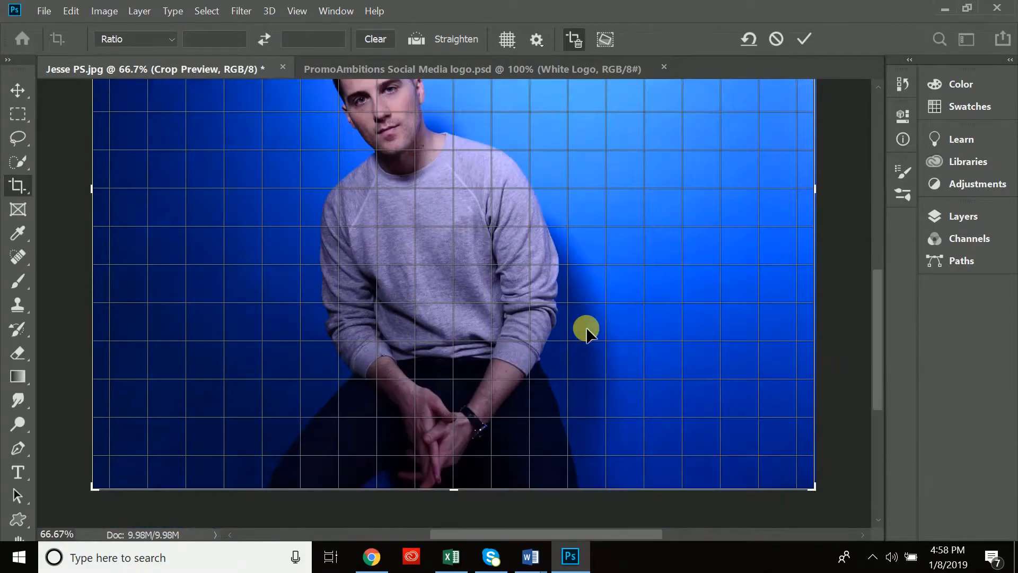
{"action": "scroll", "coordinate": [583, 329], "scroll_direction": "up", "scroll_amount": 15}
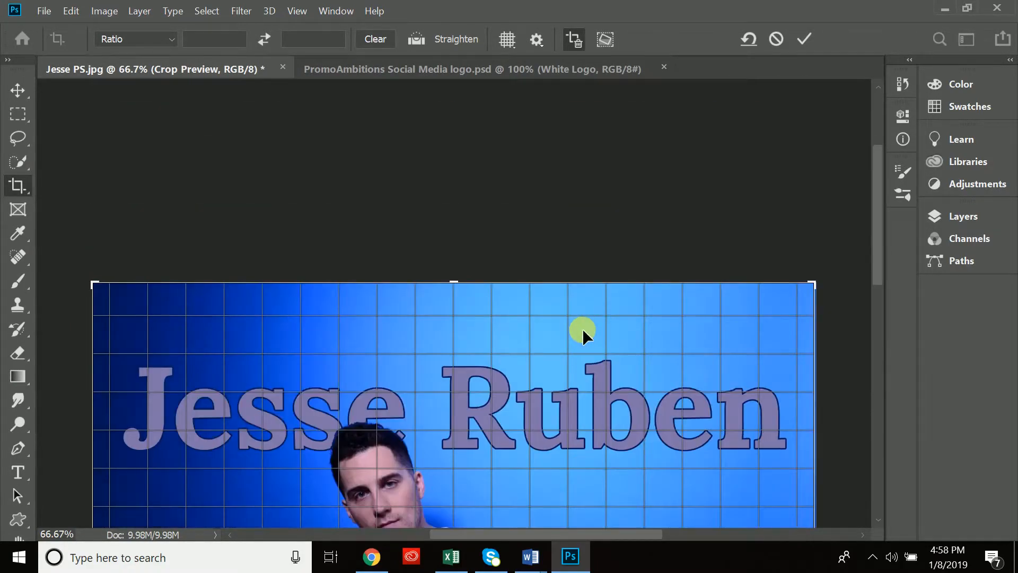
{"action": "scroll", "coordinate": [577, 333], "scroll_direction": "down", "scroll_amount": 3}
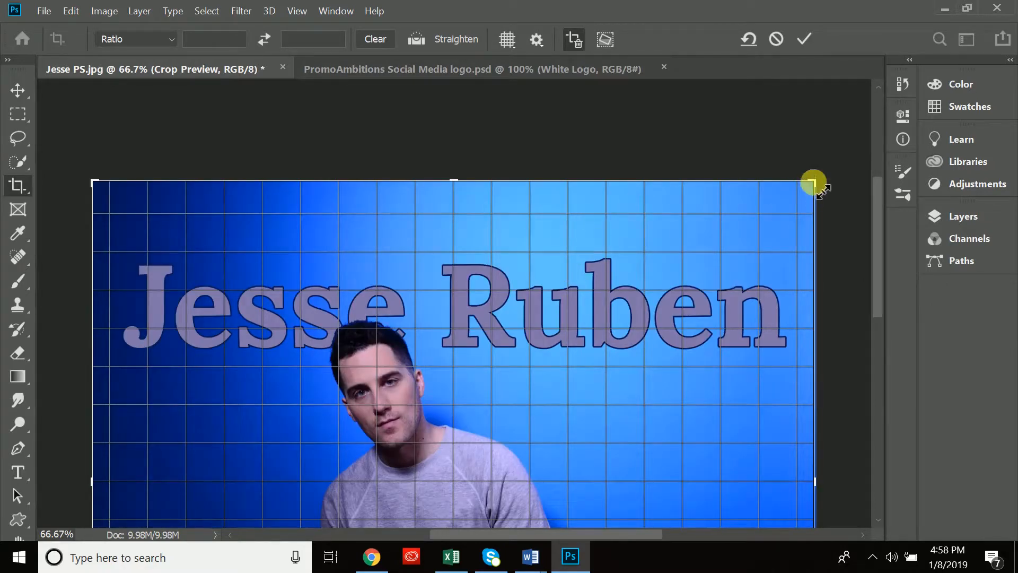
Step: Preview the Diagonal crop overlay and switch the overlay back to Rule of Thirds
{"action": "left_click", "coordinate": [506, 38]}
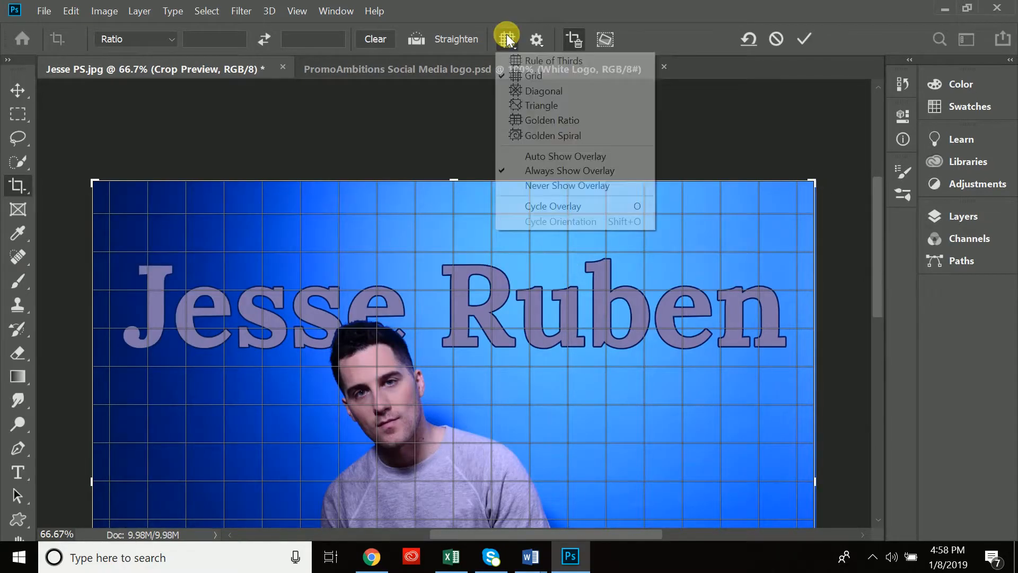
{"action": "left_click", "coordinate": [564, 104]}
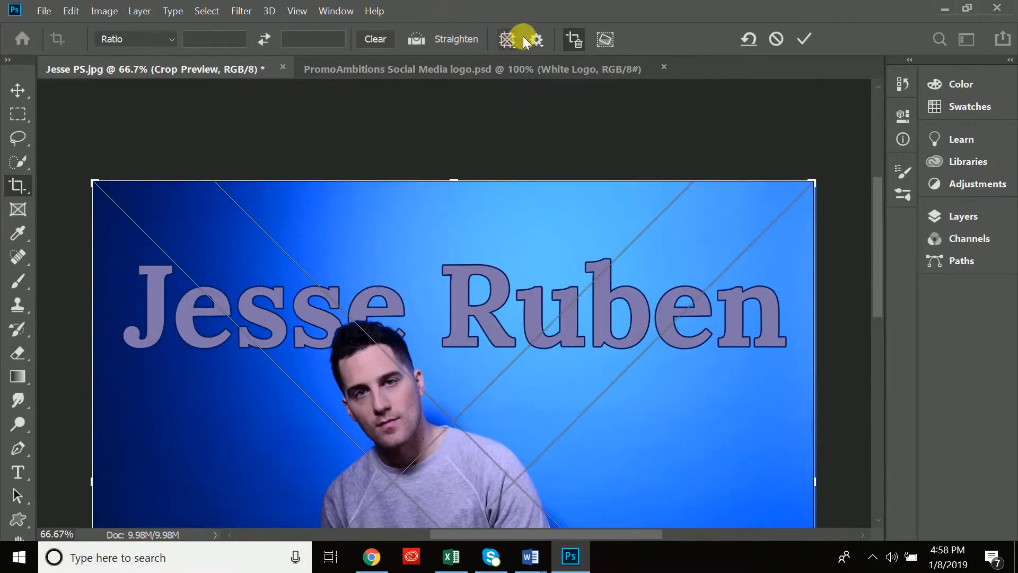
{"action": "left_click", "coordinate": [506, 39]}
{"action": "left_click", "coordinate": [530, 60]}
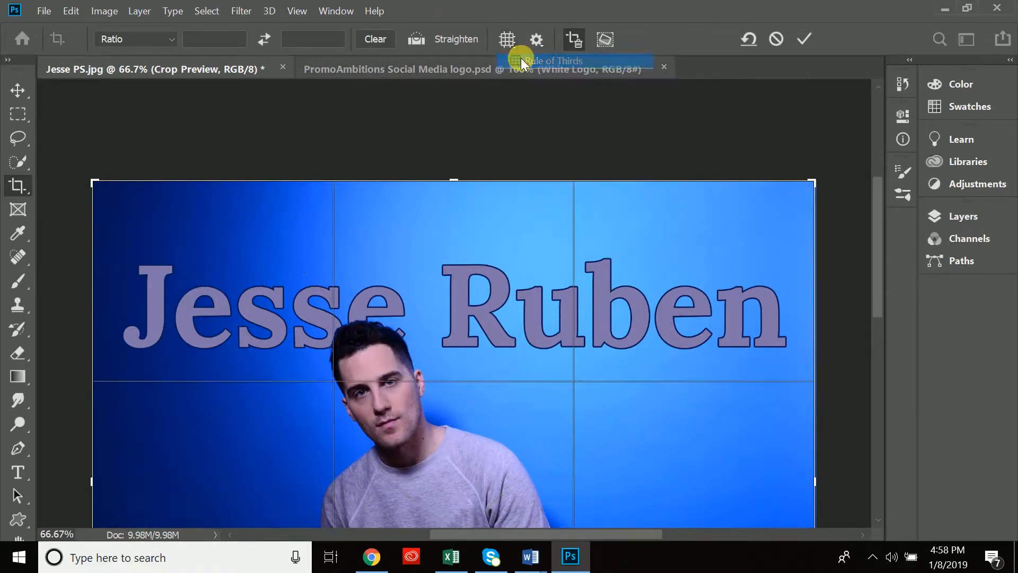
Step: Try the Always Show and Never Show Overlay modes, and set the crop overlay to Auto Show Overlay
{"action": "left_click", "coordinate": [507, 39]}
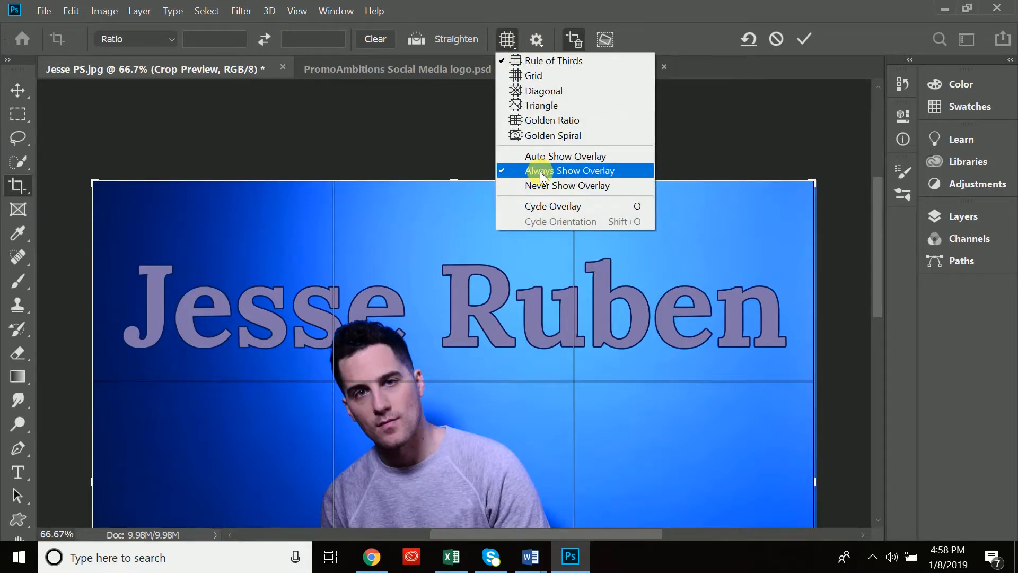
{"action": "left_click", "coordinate": [540, 171]}
{"action": "left_click", "coordinate": [503, 37]}
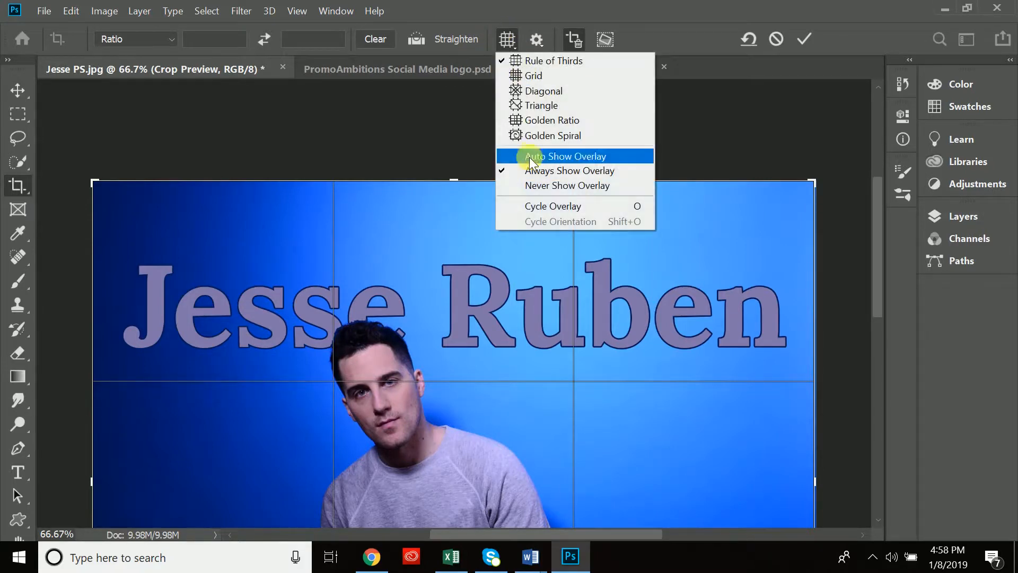
{"action": "left_click", "coordinate": [532, 185]}
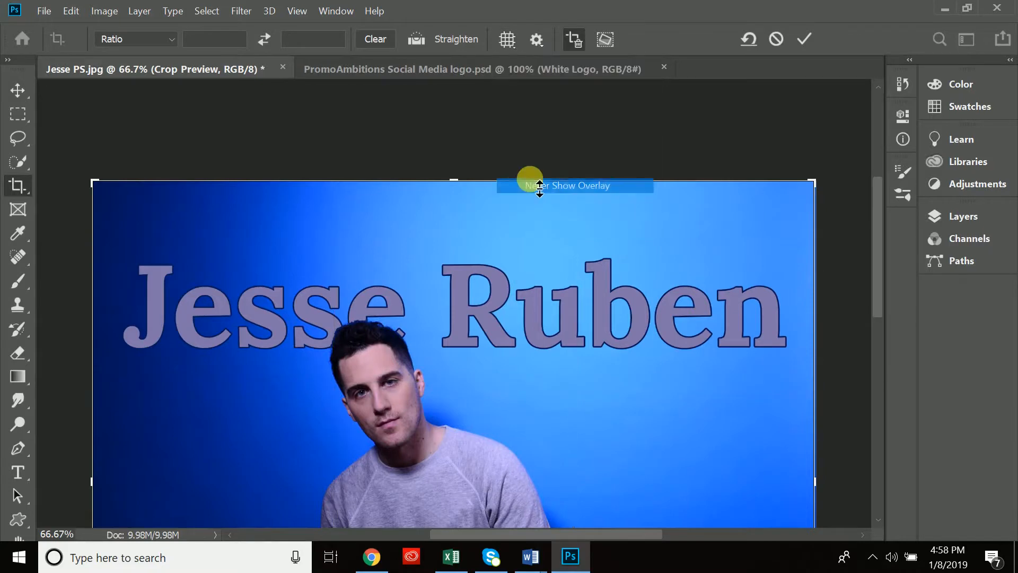
{"action": "left_click", "coordinate": [507, 38]}
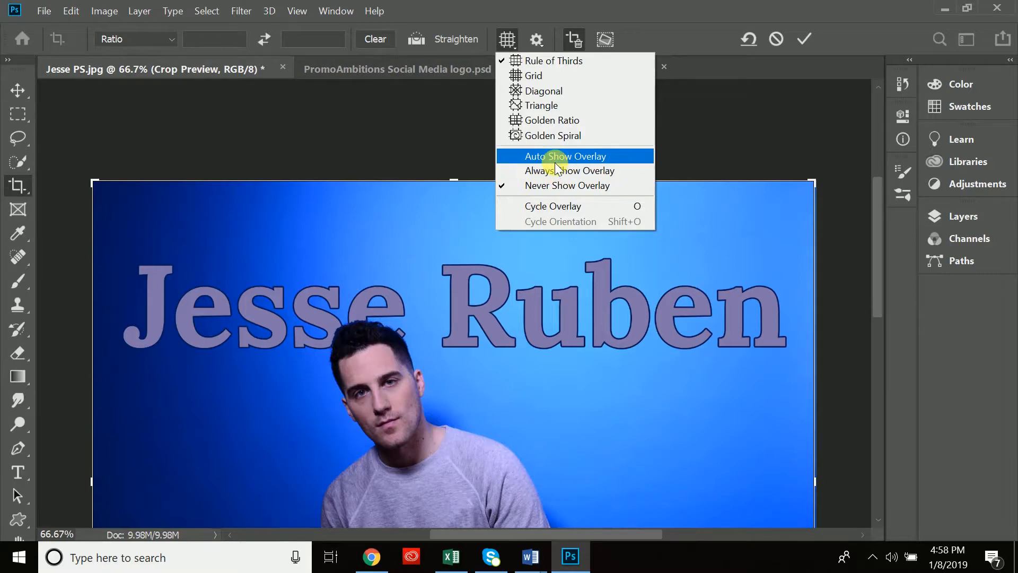
{"action": "left_click", "coordinate": [555, 159]}
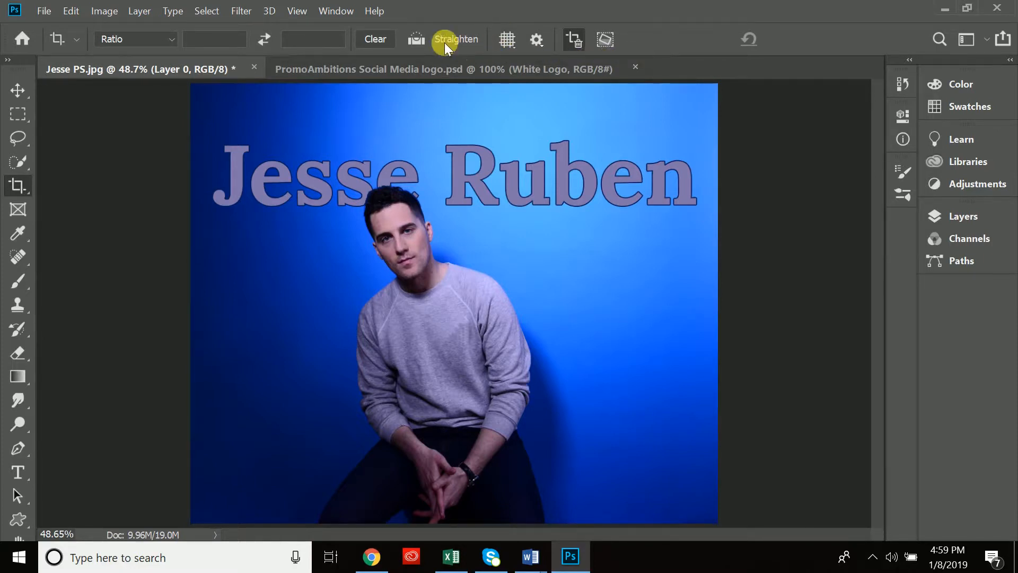
Step: Start a crop of the whole photo, rotate the image slightly counterclockwise, and apply the crop
{"action": "left_click", "coordinate": [418, 37]}
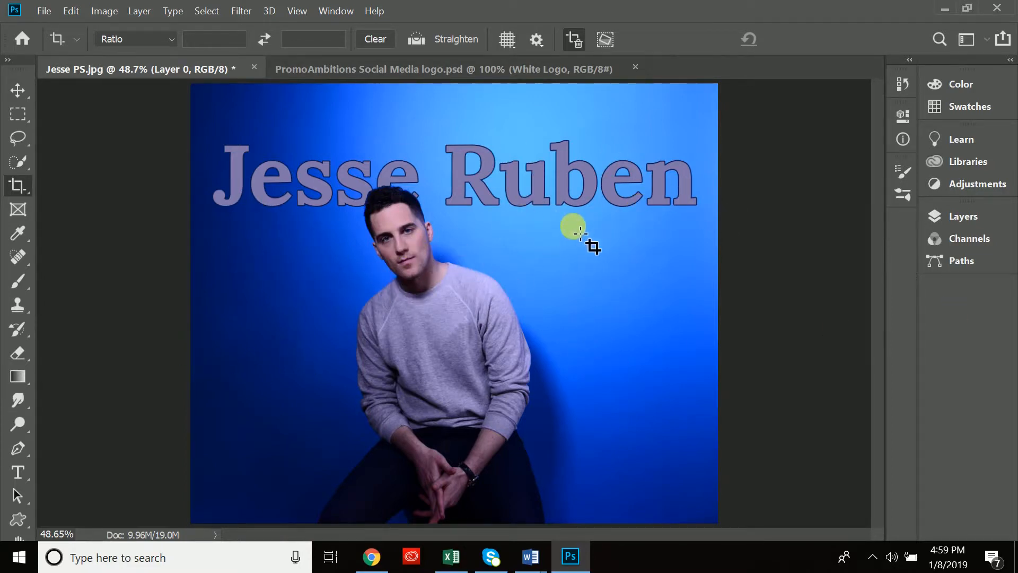
{"action": "left_click", "coordinate": [615, 146]}
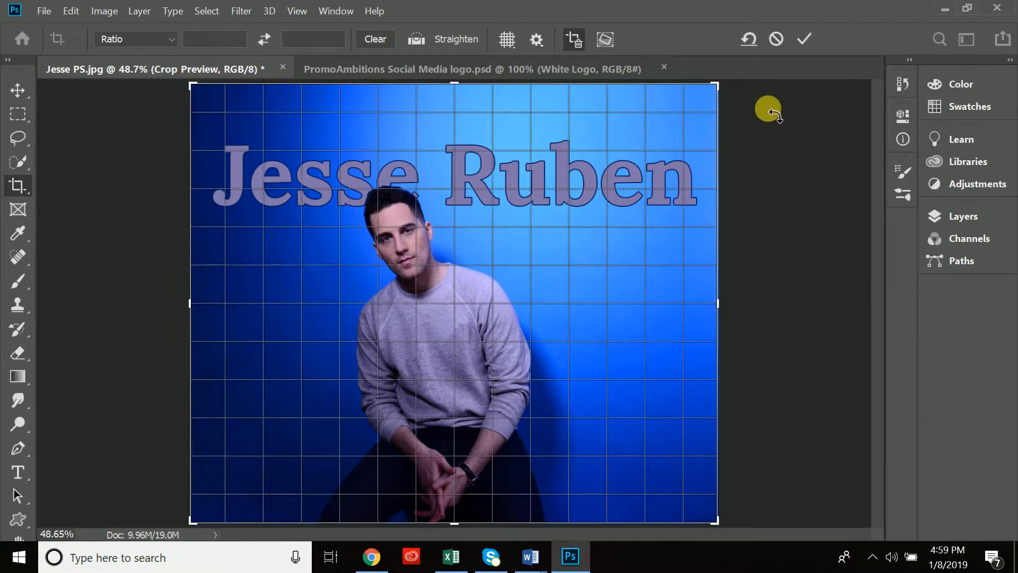
{"action": "left_click_drag", "start_coordinate": [781, 107], "coordinate": [768, 92]}
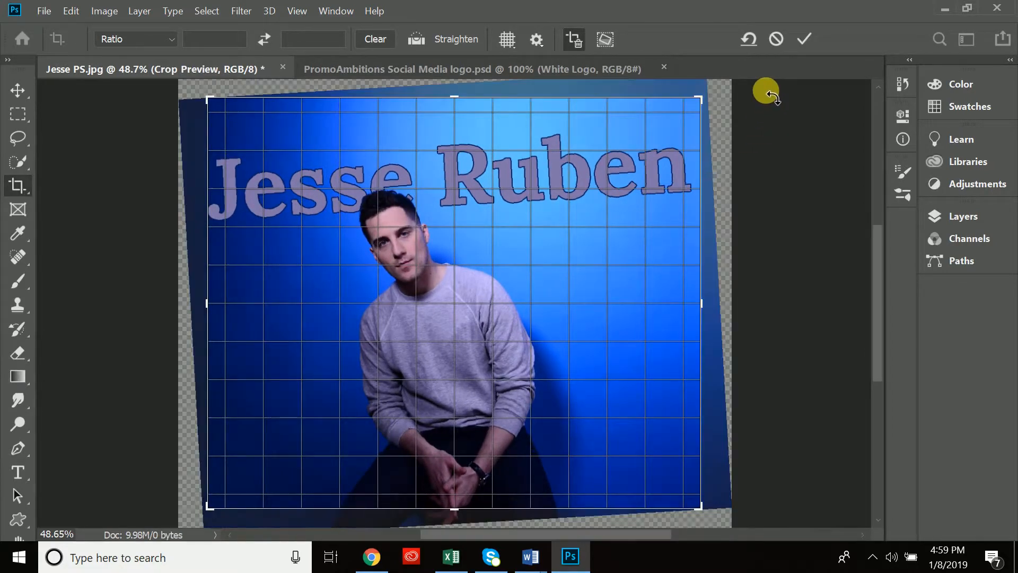
{"action": "left_click", "coordinate": [806, 40]}
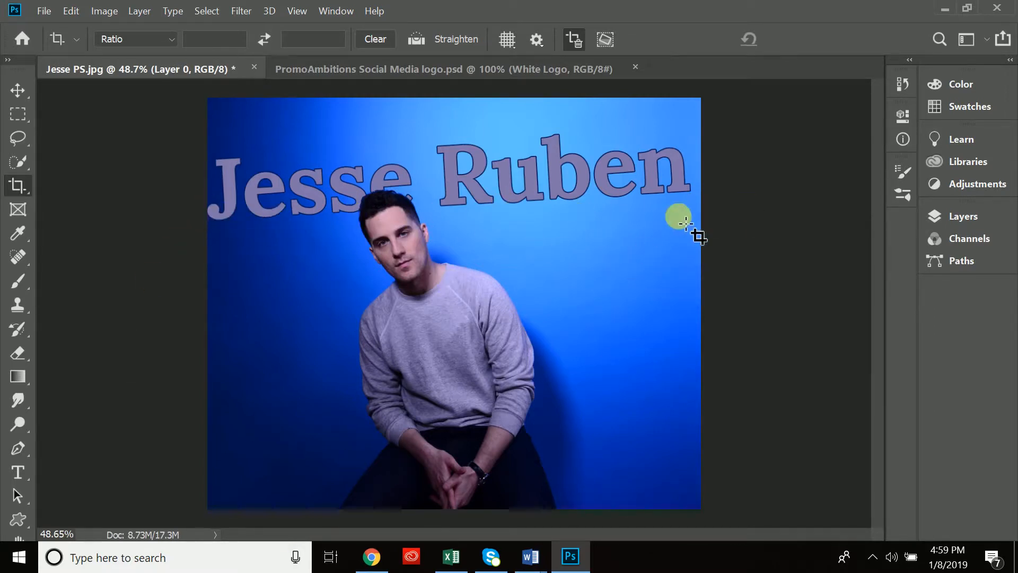
Step: Straighten the tilted photo by tracing a line along the baseline of the large title text, and apply the crop
{"action": "left_click", "coordinate": [417, 39]}
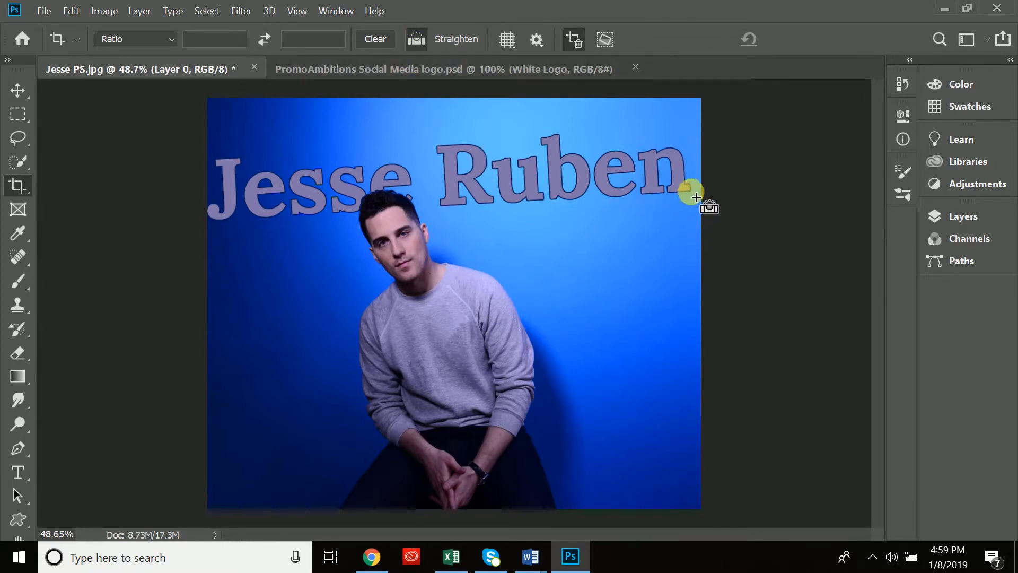
{"action": "left_click_drag", "start_coordinate": [692, 195], "coordinate": [299, 220]}
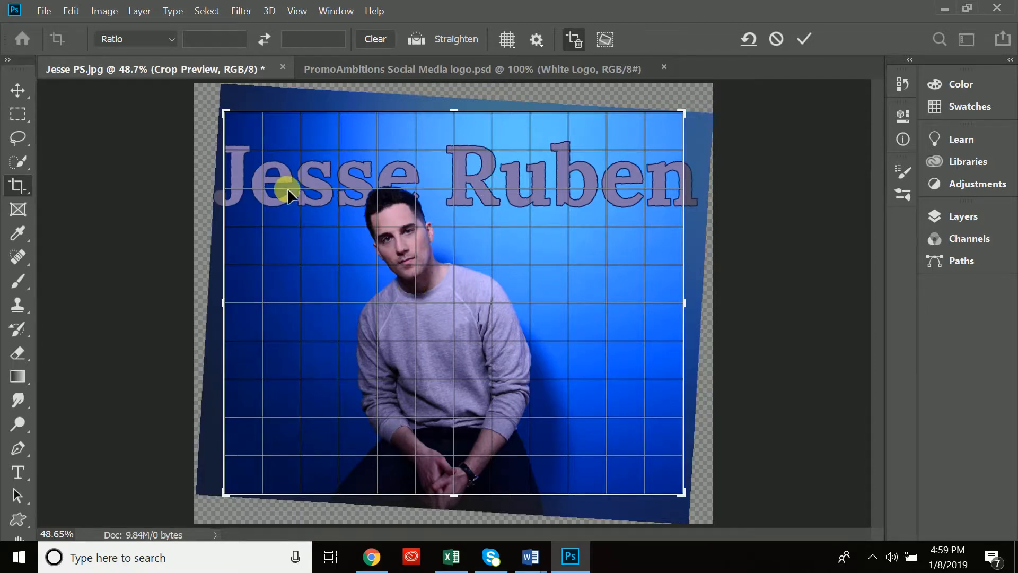
{"action": "left_click", "coordinate": [805, 39]}
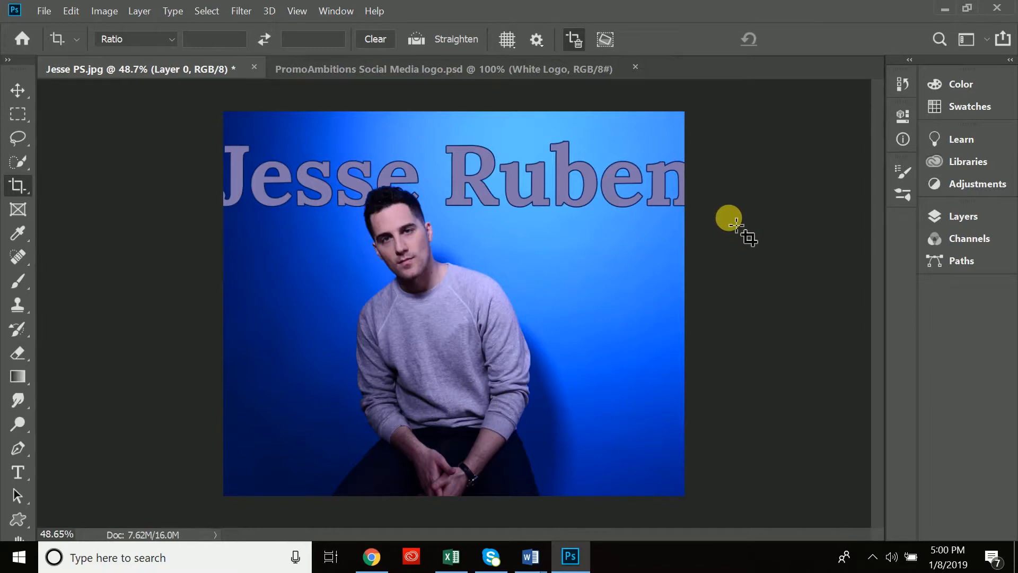
Step: Try straightening the photo along a steep and a shallower diagonal line drawn upward across the portrait
{"action": "left_click_drag", "start_coordinate": [268, 382], "coordinate": [620, 175]}
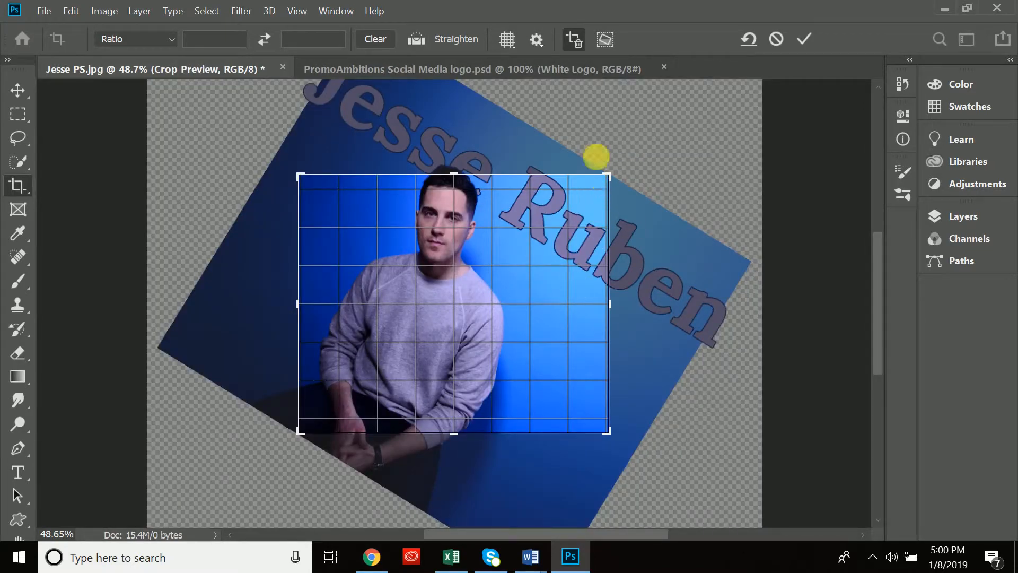
{"action": "key", "text": "Return"}
{"action": "left_click_drag", "start_coordinate": [269, 279], "coordinate": [430, 266]}
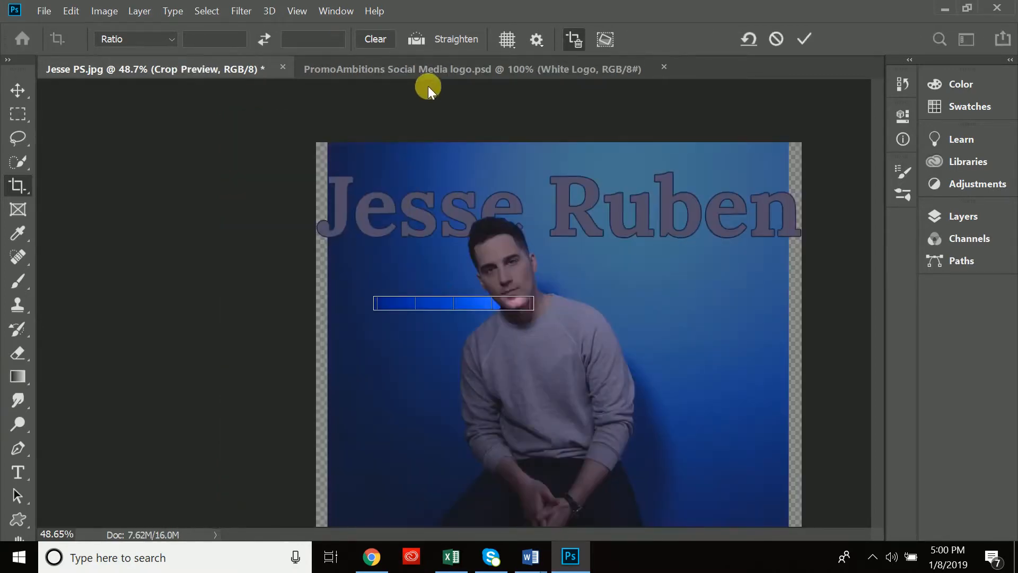
{"action": "key", "text": "Escape"}
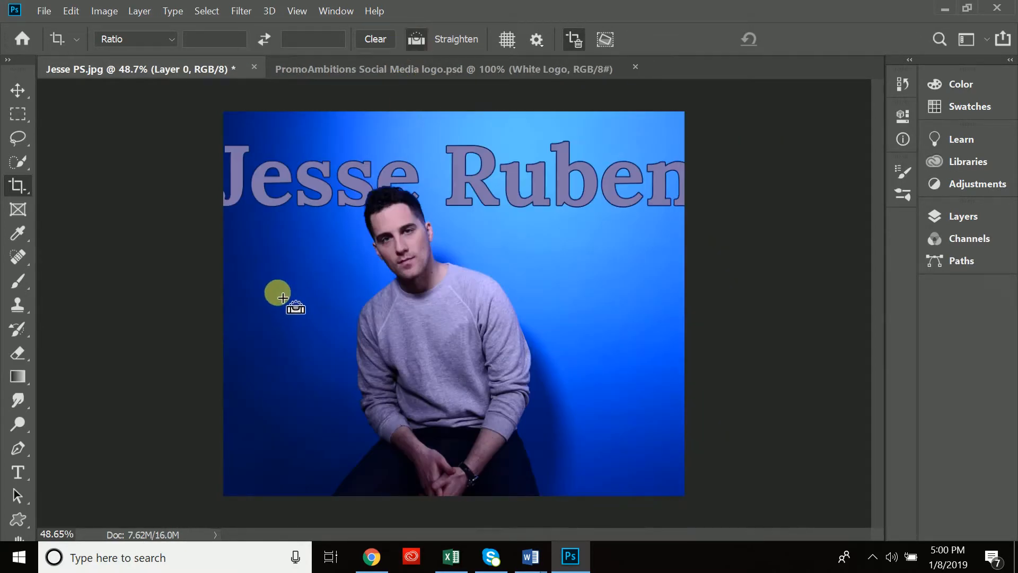
{"action": "left_click_drag", "start_coordinate": [271, 291], "coordinate": [675, 227]}
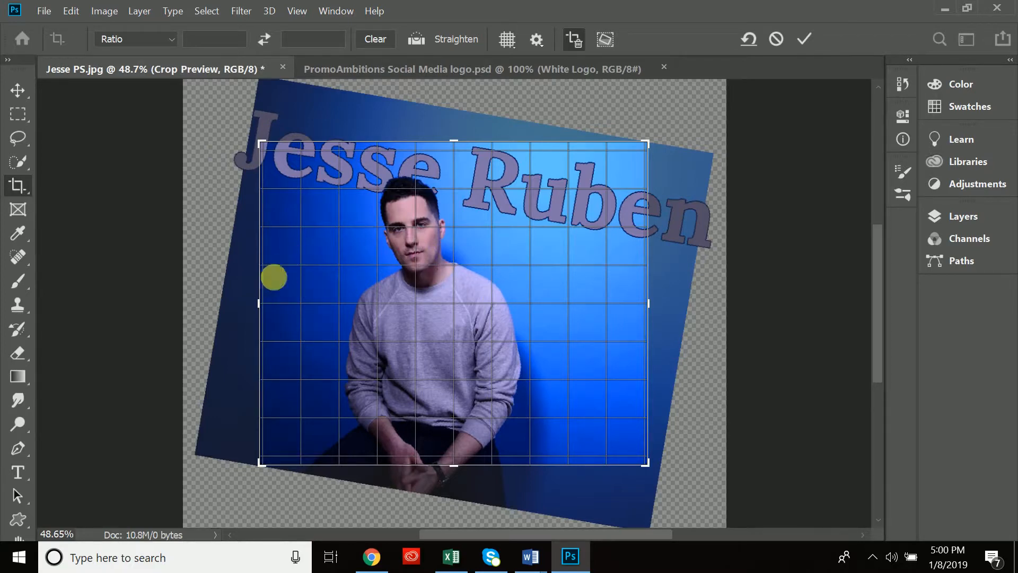
{"action": "left_click", "coordinate": [804, 38]}
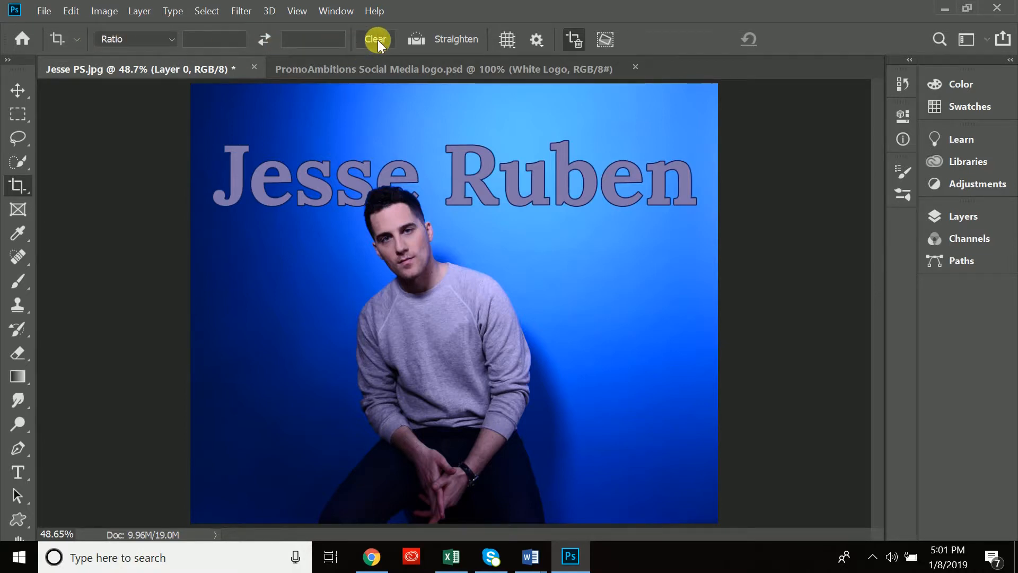
Step: Set the crop ratio to 5 : 7 and shrink the crop box slightly around the man
{"action": "type", "text": "1"}
{"action": "left_click", "coordinate": [380, 136]}
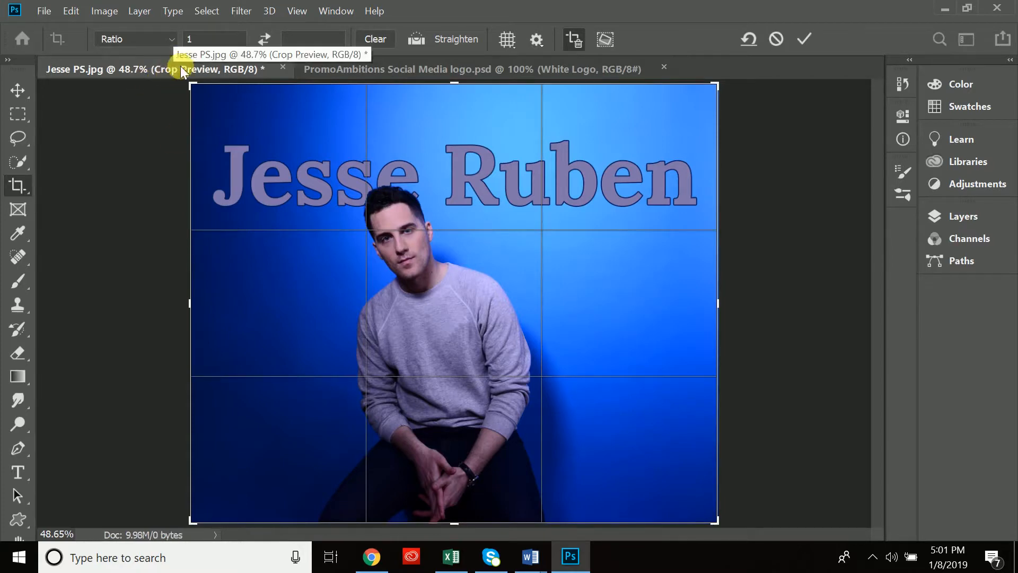
{"action": "left_click", "coordinate": [211, 38]}
{"action": "key", "text": "BackSpace"}
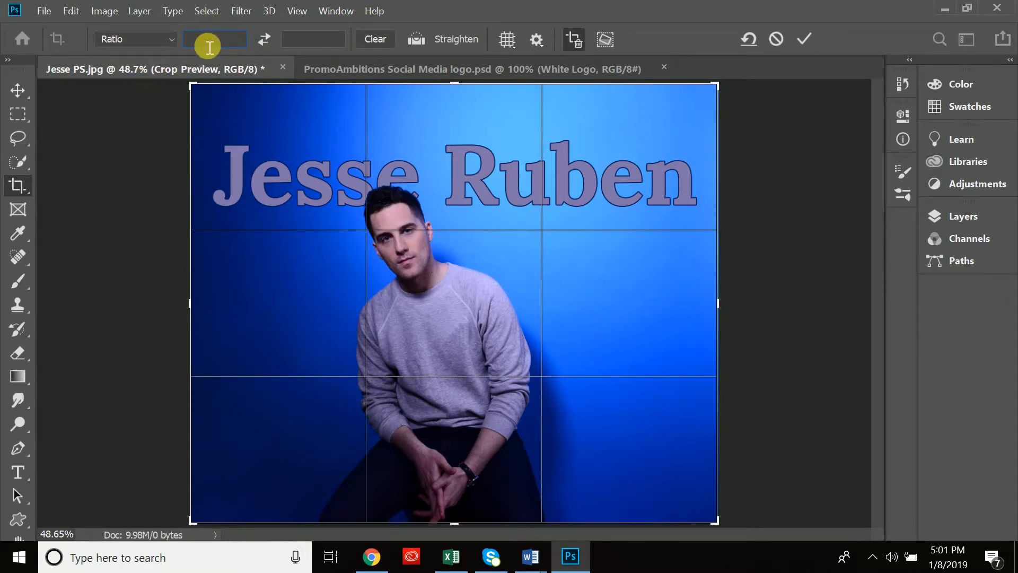
{"action": "type", "text": "5"}
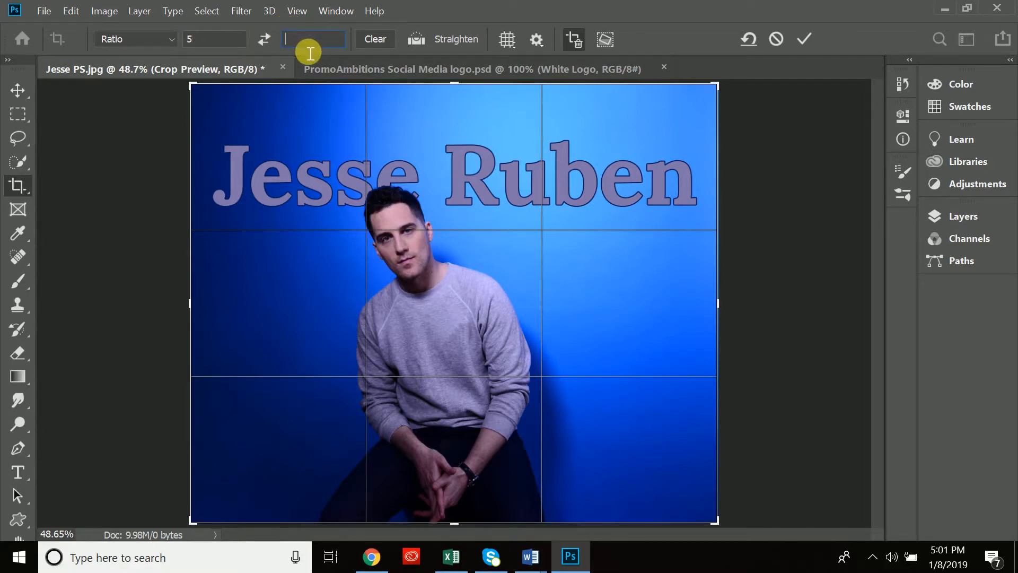
{"action": "type", "text": " : 7"}
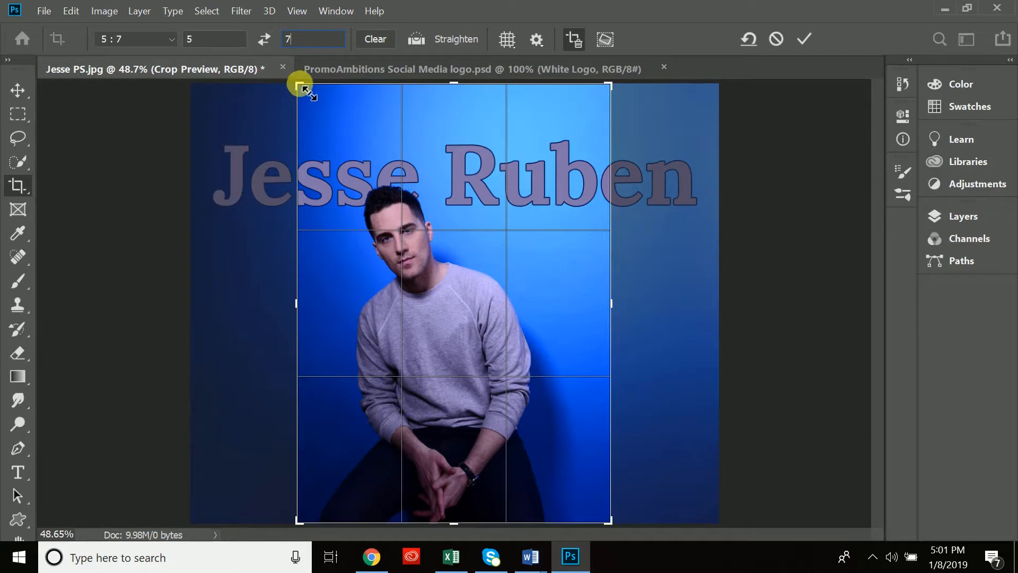
{"action": "left_click_drag", "start_coordinate": [305, 88], "coordinate": [298, 123]}
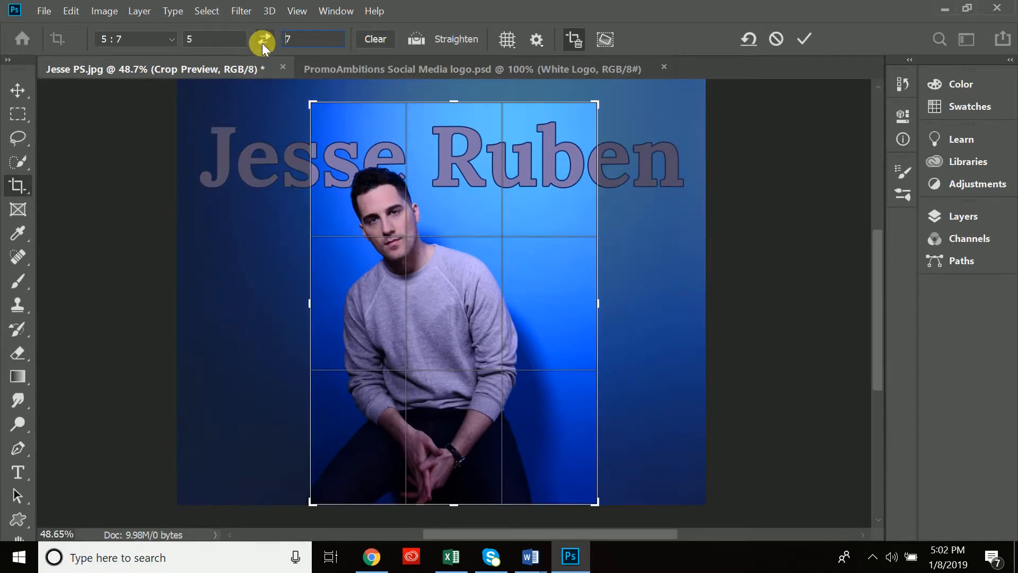
Step: Swap the 5 : 7 ratio's width and height to compare landscape and portrait framing, ending in portrait orientation
{"action": "left_click", "coordinate": [263, 40]}
{"action": "left_click", "coordinate": [263, 40]}
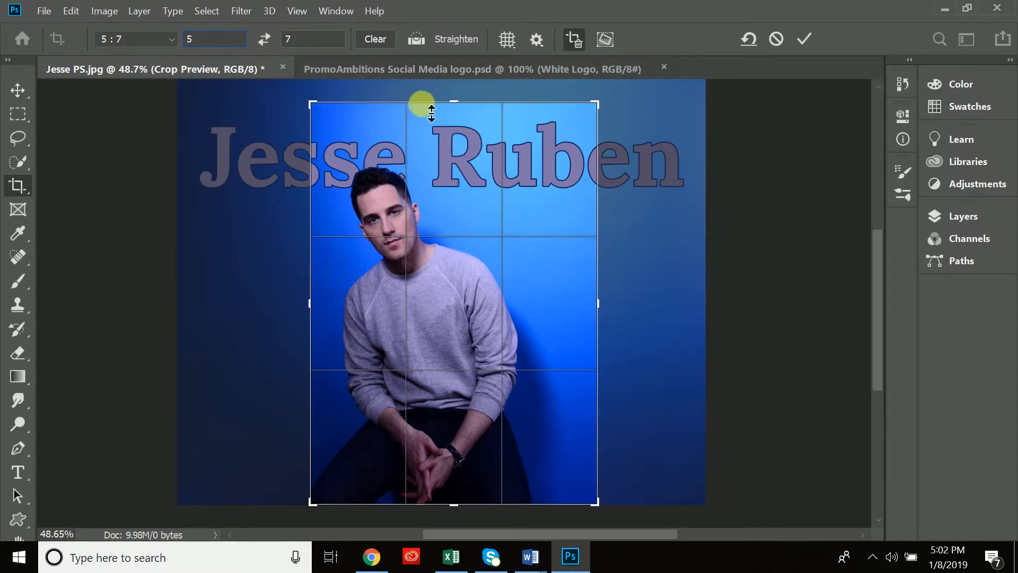
{"action": "left_click", "coordinate": [263, 40]}
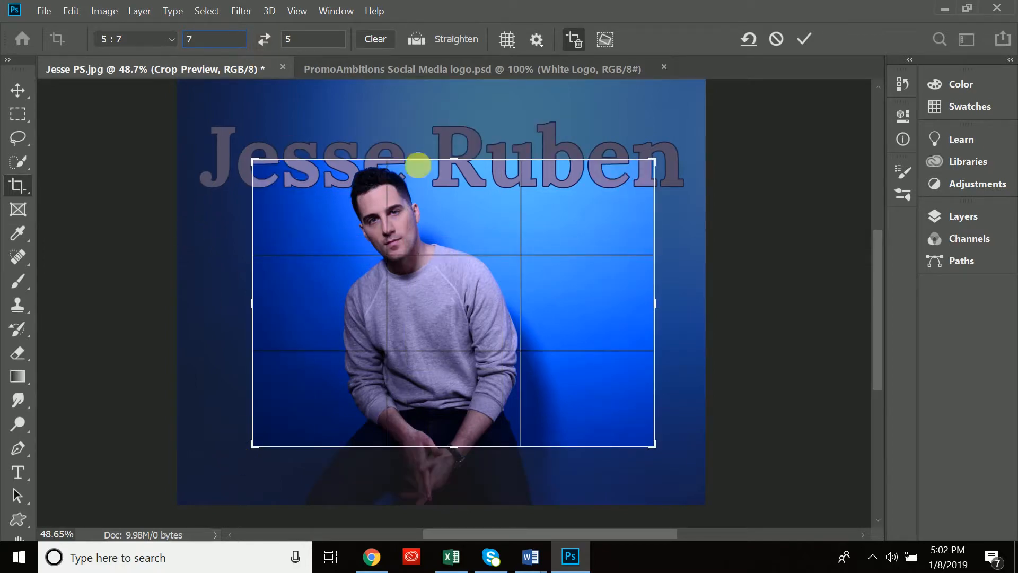
{"action": "left_click", "coordinate": [259, 41]}
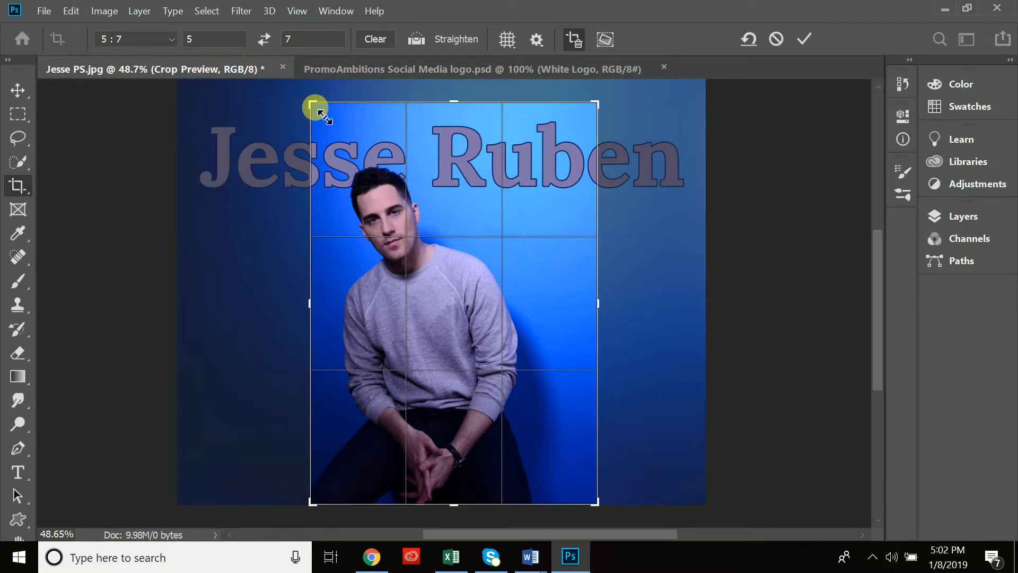
Step: Resize the 5 : 7 crop box from its upper-left and lower-right corners, trying larger and smaller framings
{"action": "left_click_drag", "start_coordinate": [318, 108], "coordinate": [230, 85]}
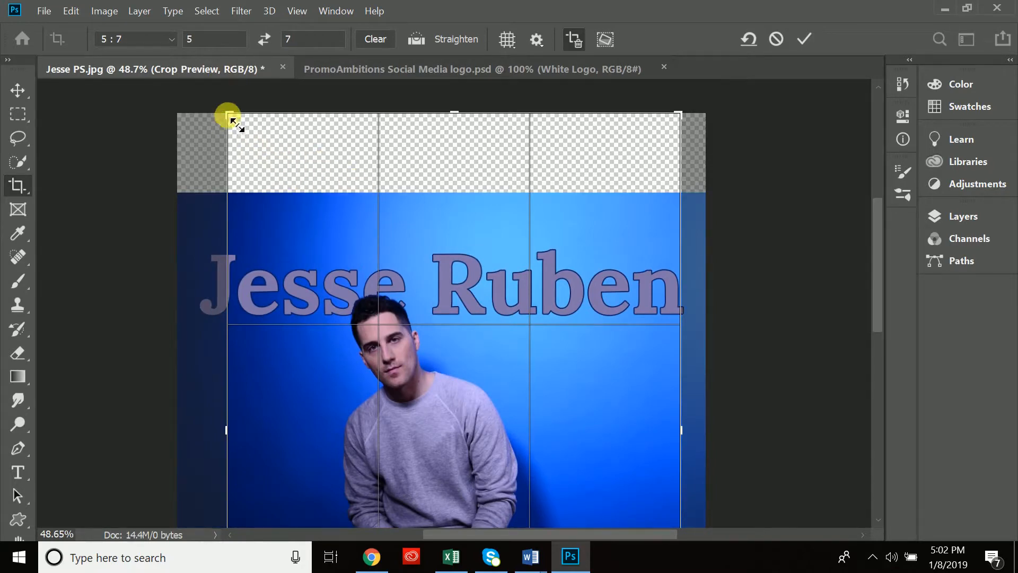
{"action": "left_click_drag", "start_coordinate": [231, 120], "coordinate": [273, 205]}
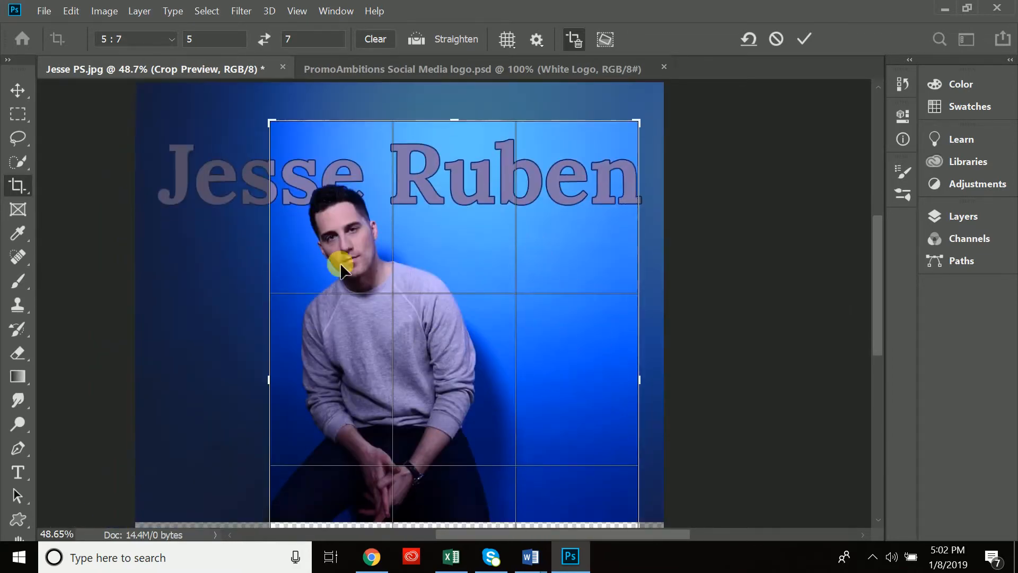
{"action": "left_click_drag", "start_coordinate": [270, 124], "coordinate": [274, 129]}
{"action": "scroll", "coordinate": [652, 439], "scroll_direction": "down", "scroll_amount": 5}
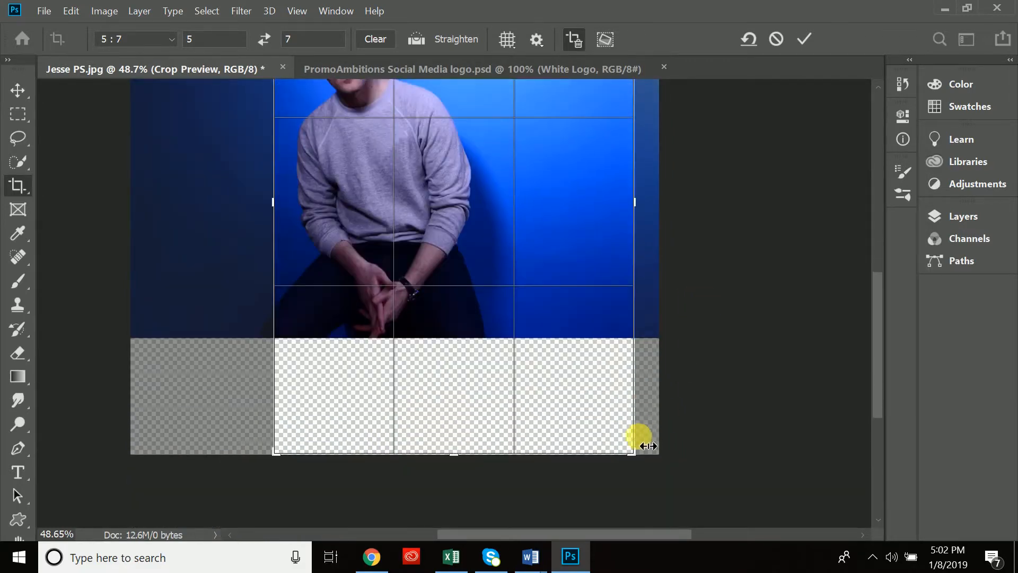
{"action": "left_click_drag", "start_coordinate": [636, 456], "coordinate": [527, 306]}
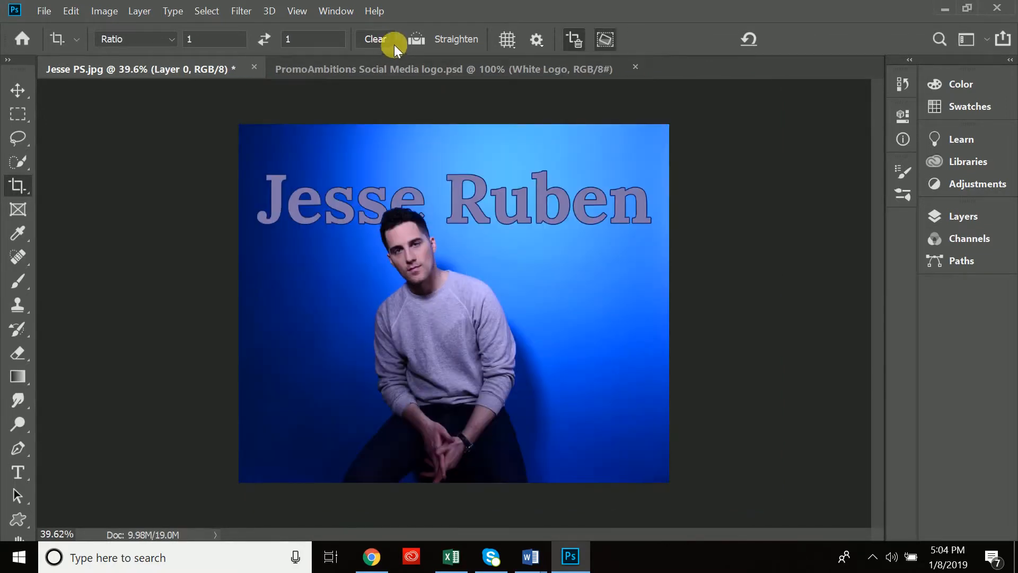
Step: Look through the crop presets, keep Ratio, and set a custom crop ratio of 5 : 8
{"action": "left_click", "coordinate": [166, 39]}
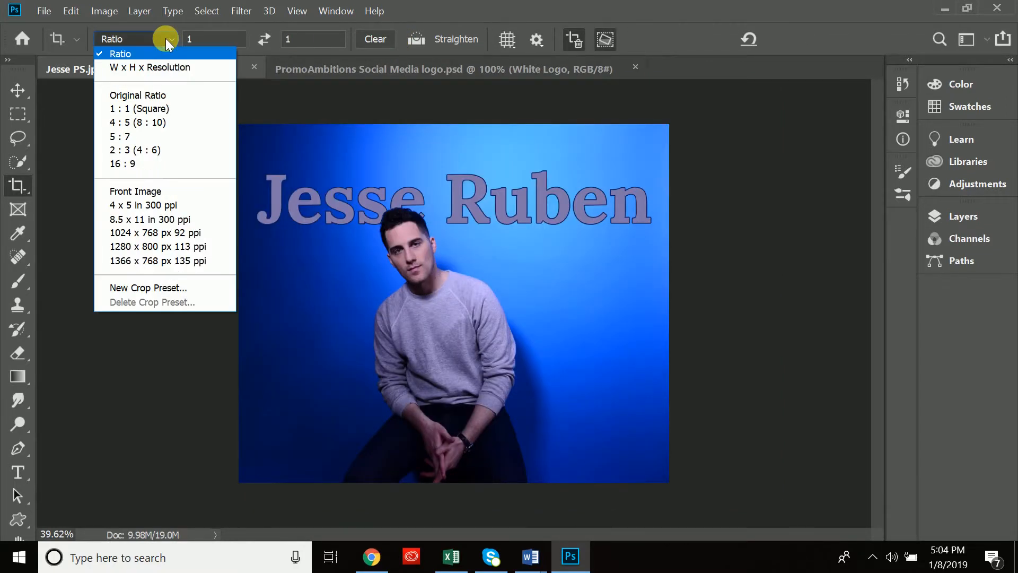
{"action": "left_click", "coordinate": [165, 38]}
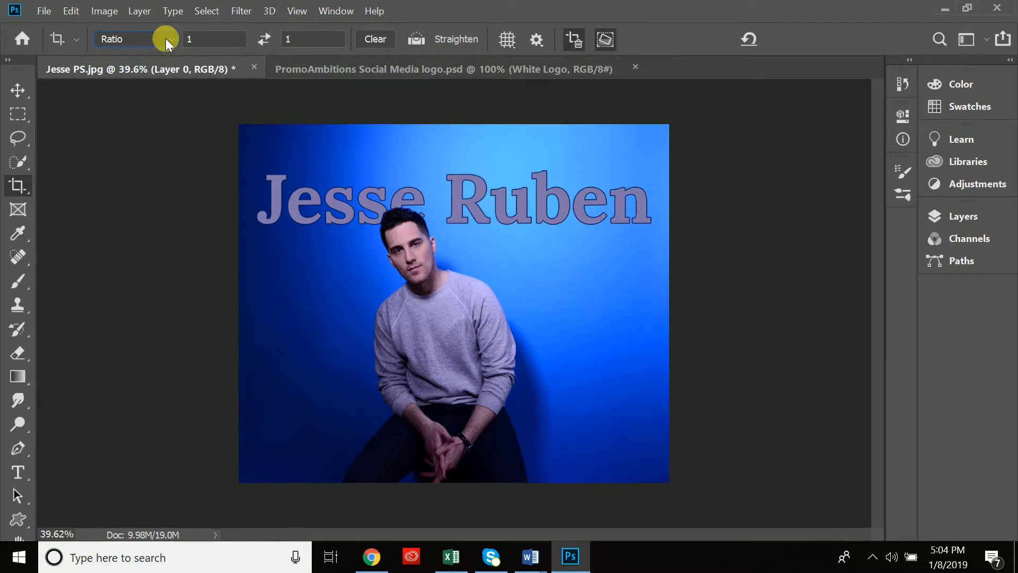
{"action": "left_click", "coordinate": [166, 38]}
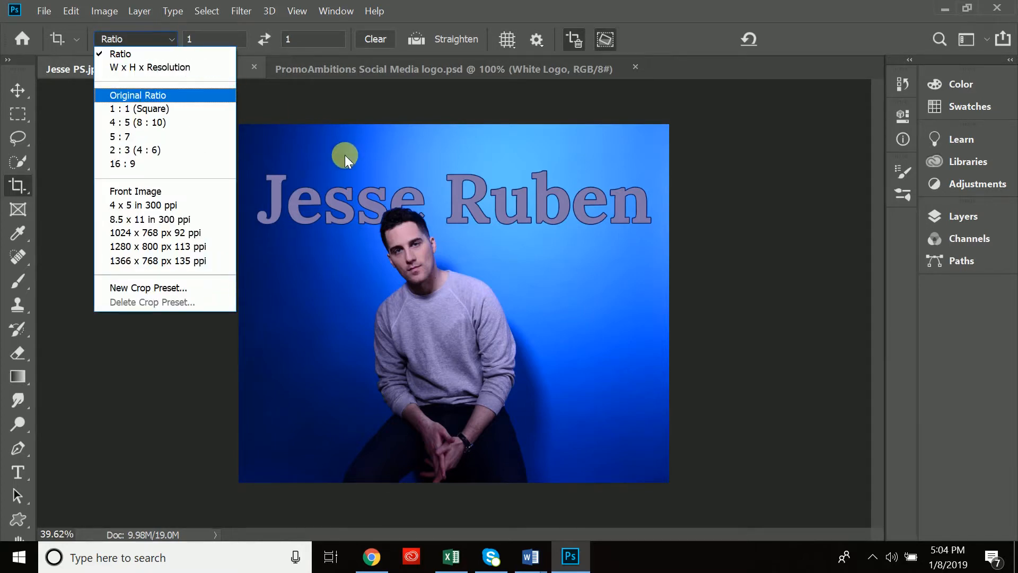
{"action": "left_click", "coordinate": [202, 55]}
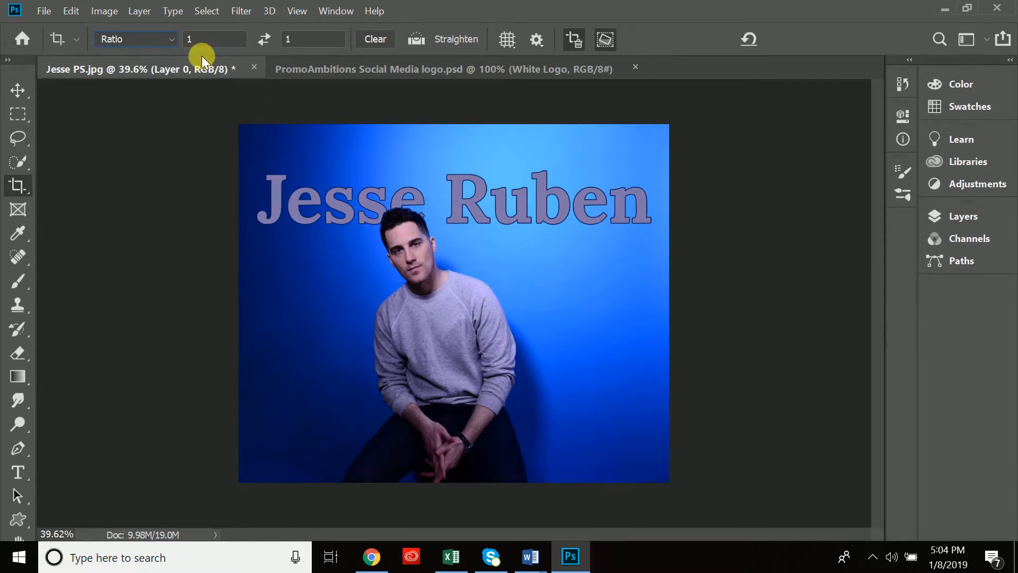
{"action": "left_click", "coordinate": [195, 45]}
{"action": "type", "text": "5"}
{"action": "left_click", "coordinate": [307, 46]}
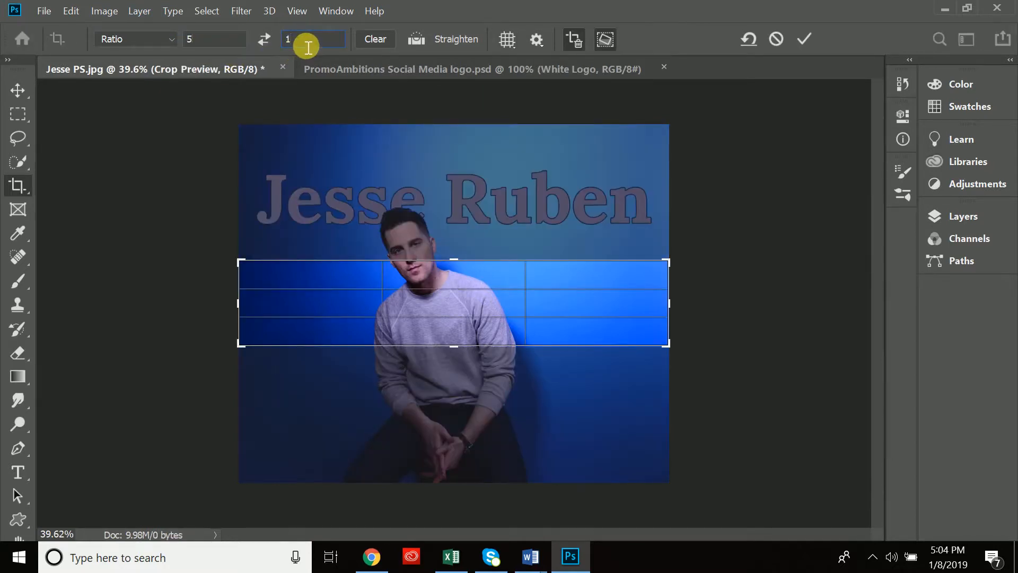
{"action": "type", "text": "8"}
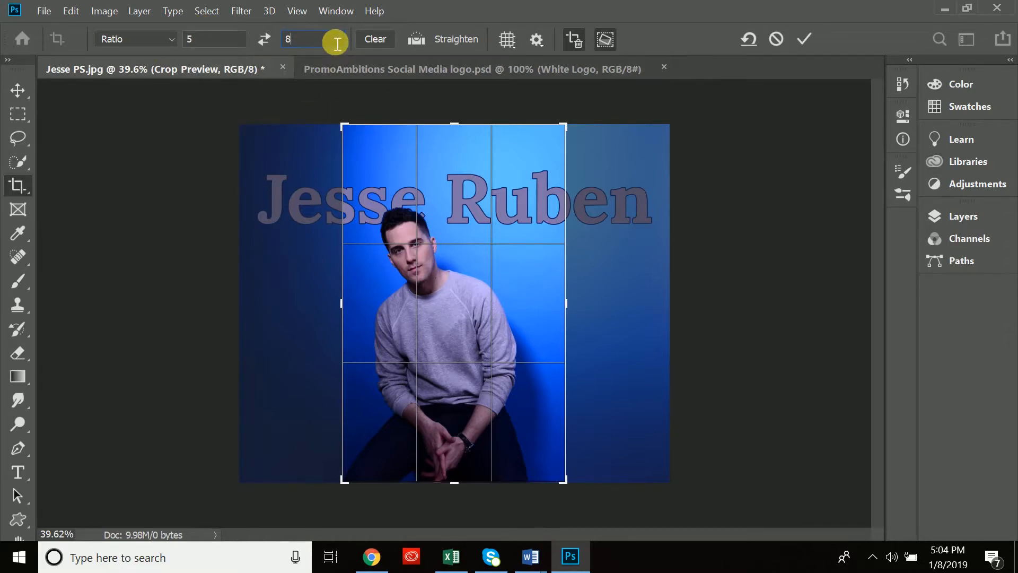
Step: Try swapping the 5 : 8 ratio's width and height, and shrink the portrait crop box slightly from its upper-left corner
{"action": "left_click", "coordinate": [262, 39]}
{"action": "left_click", "coordinate": [261, 38]}
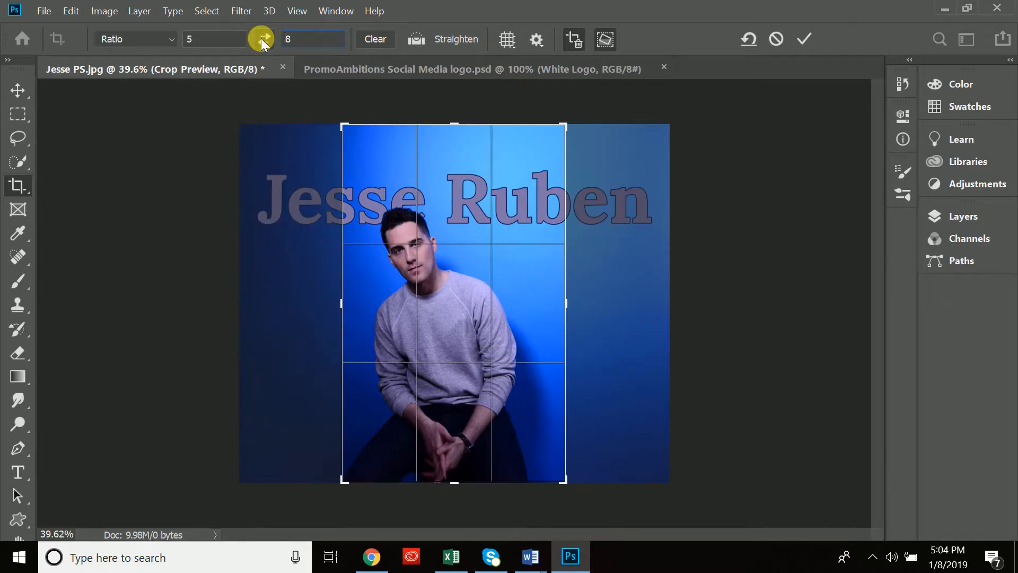
{"action": "left_click", "coordinate": [260, 38]}
{"action": "left_click", "coordinate": [261, 38]}
{"action": "left_click_drag", "start_coordinate": [346, 130], "coordinate": [318, 148]}
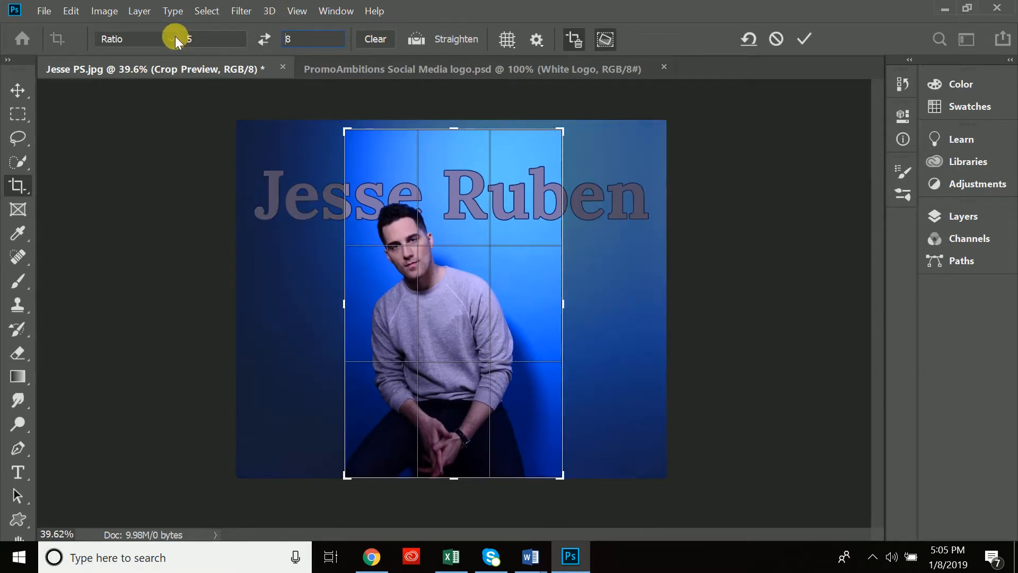
Step: Change the crop ratio to 1 : 1 for a square crop box
{"action": "left_click_drag", "start_coordinate": [217, 44], "coordinate": [150, 44]}
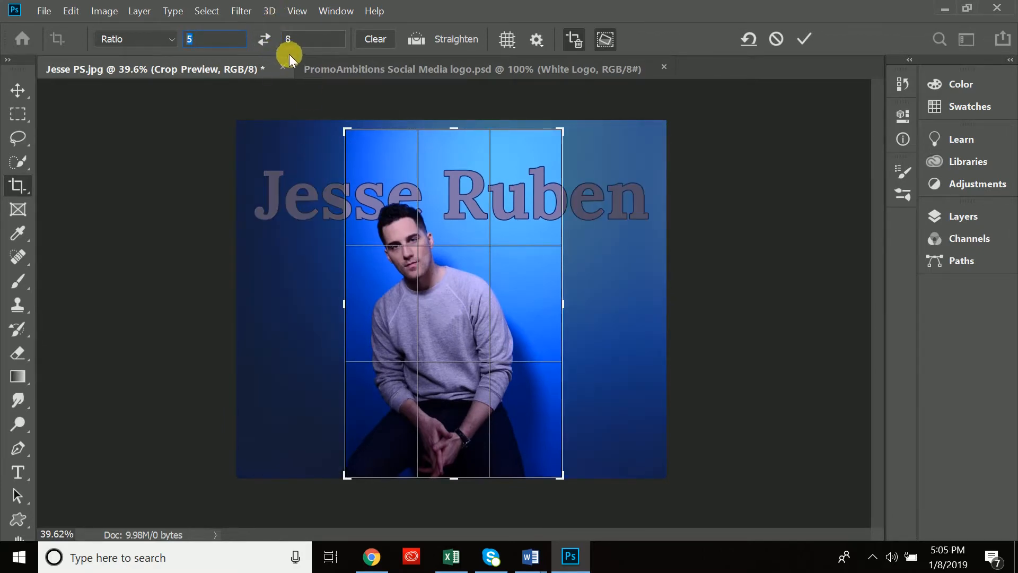
{"action": "type", "text": "1"}
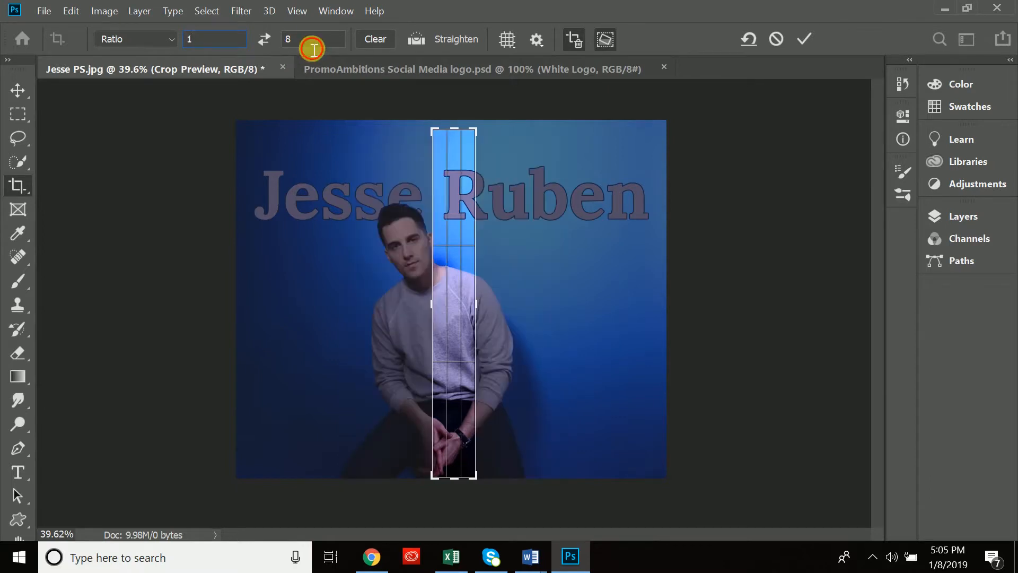
{"action": "left_click_drag", "start_coordinate": [313, 49], "coordinate": [264, 41]}
{"action": "type", "text": "1"}
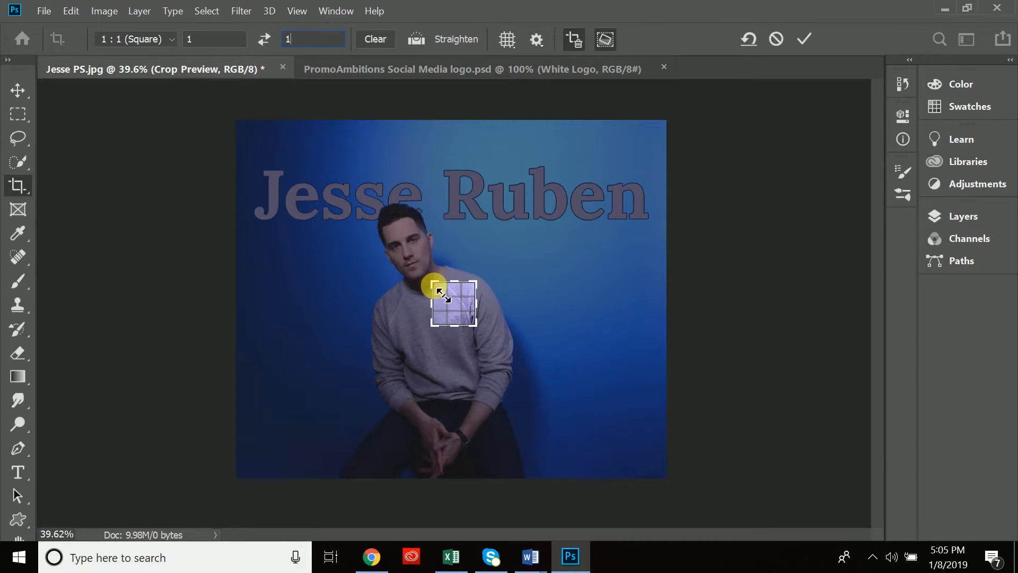
Step: Enlarge the square crop box until it extends beyond the photo's upper edge, and apply the crop with Content-Aware fill
{"action": "left_click_drag", "start_coordinate": [441, 291], "coordinate": [281, 150]}
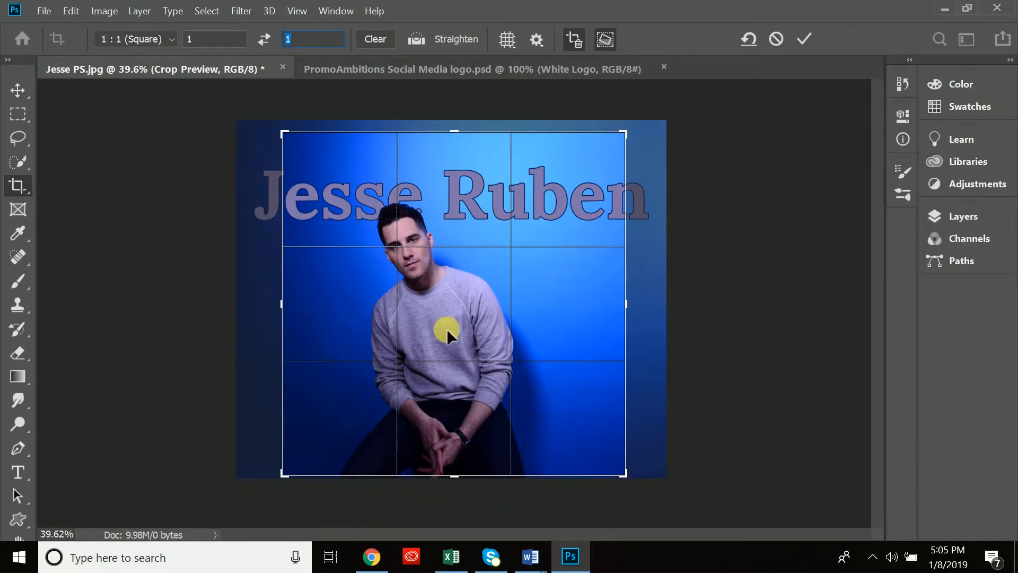
{"action": "left_click_drag", "start_coordinate": [464, 138], "coordinate": [469, 101]}
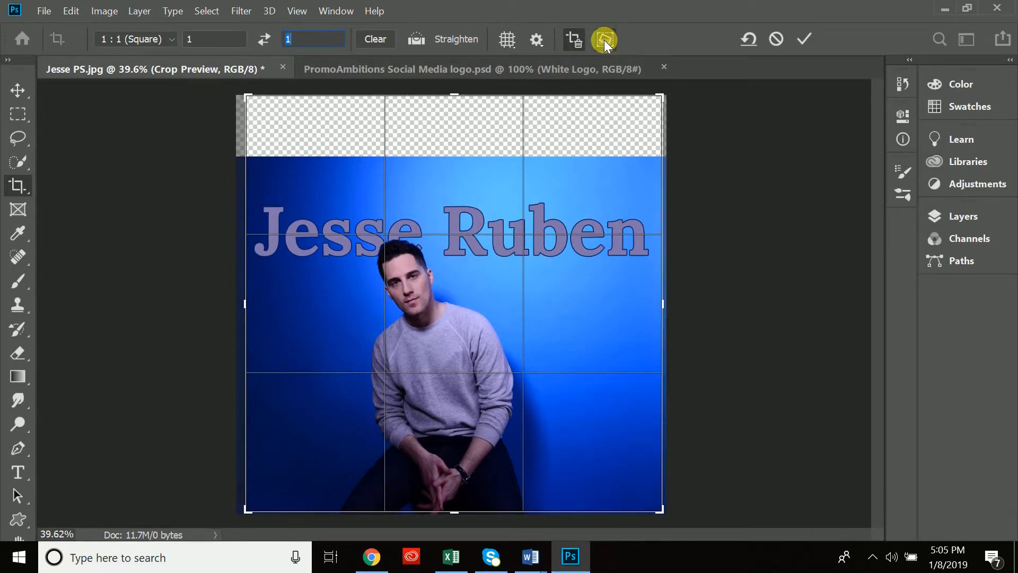
{"action": "left_click", "coordinate": [805, 39]}
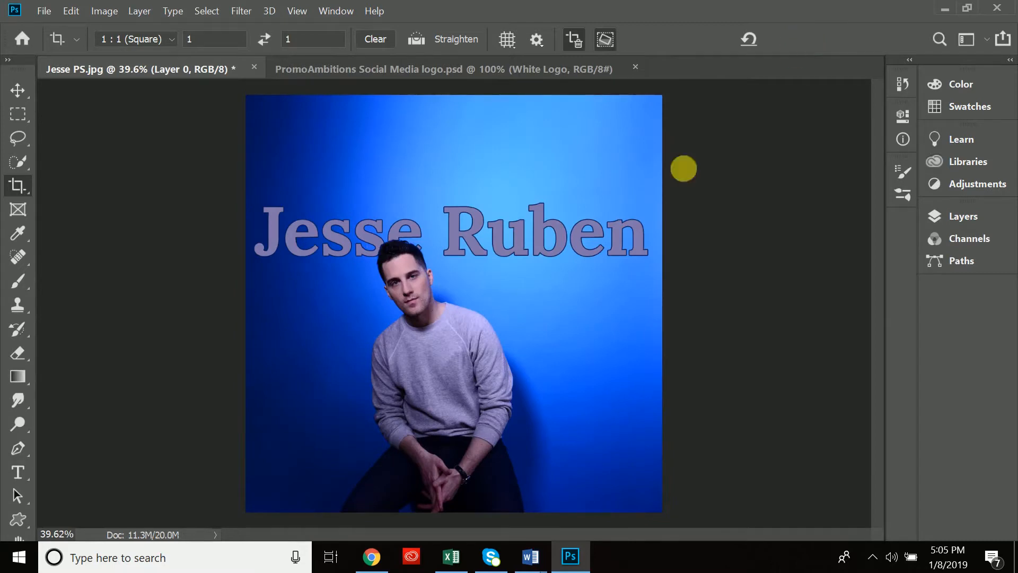
Step: Trim a thin margin off the square image with the 1 : 1 crop box and apply the crop
{"action": "left_click", "coordinate": [455, 289]}
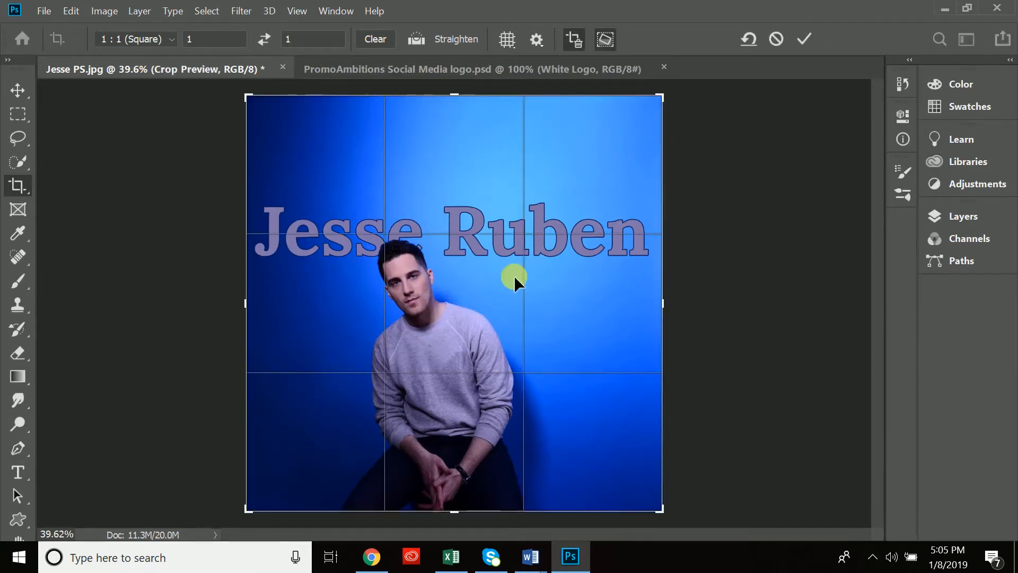
{"action": "left_click_drag", "start_coordinate": [661, 304], "coordinate": [663, 302]}
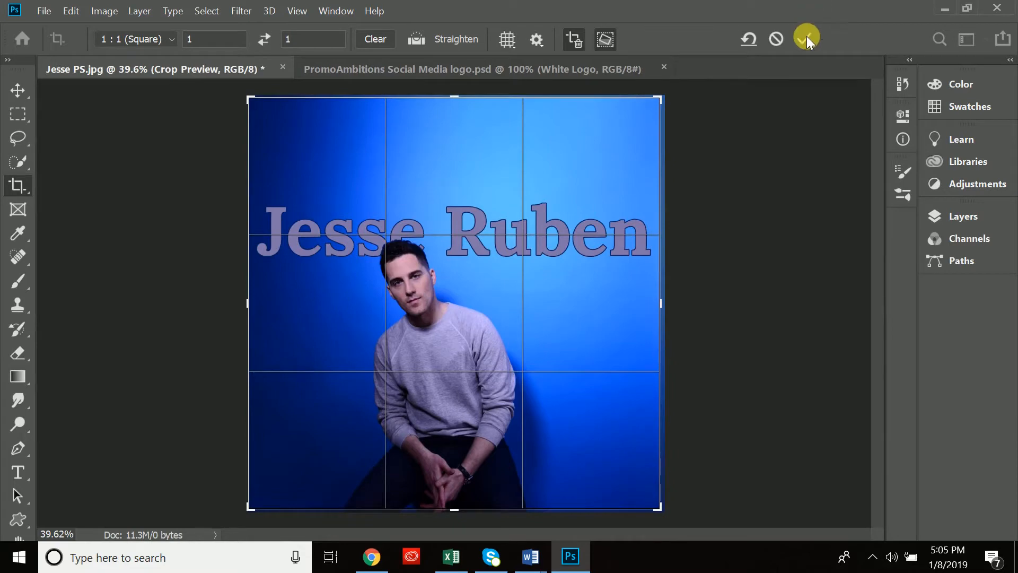
{"action": "left_click", "coordinate": [805, 37]}
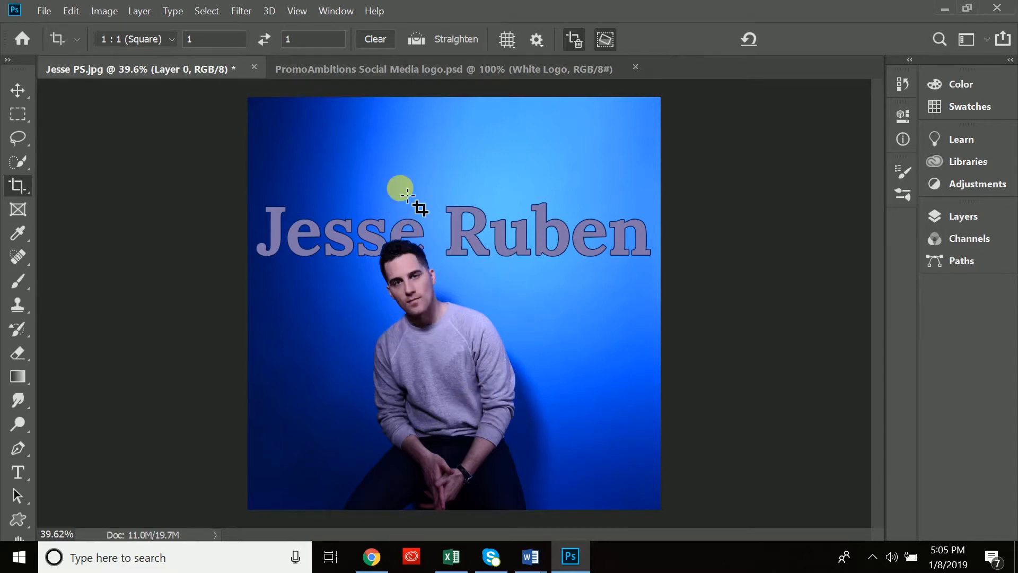
Step: Try a custom 9 : 1 crop ratio, and choose the 16 : 9 preset instead
{"action": "left_click", "coordinate": [190, 45]}
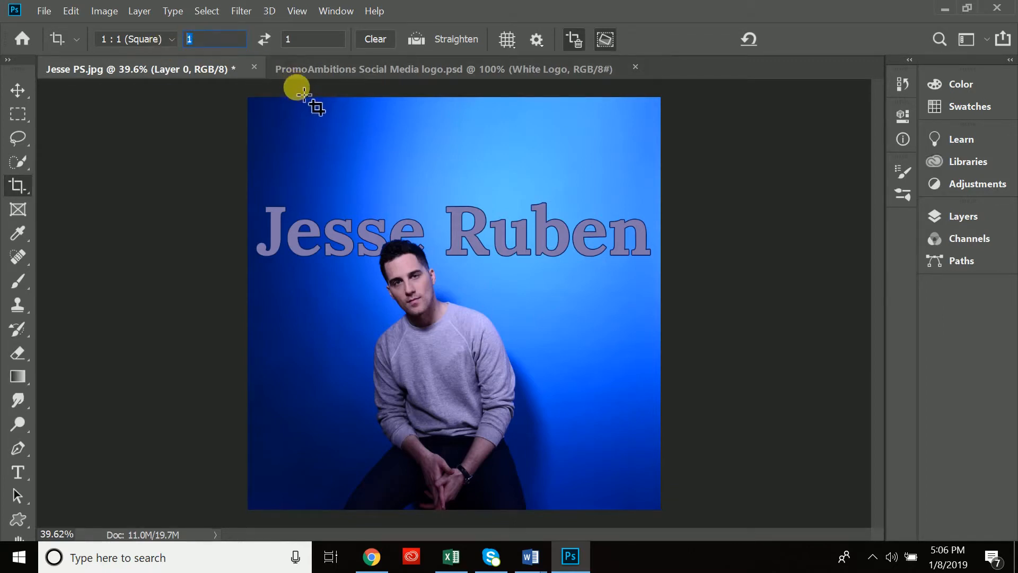
{"action": "type", "text": "9"}
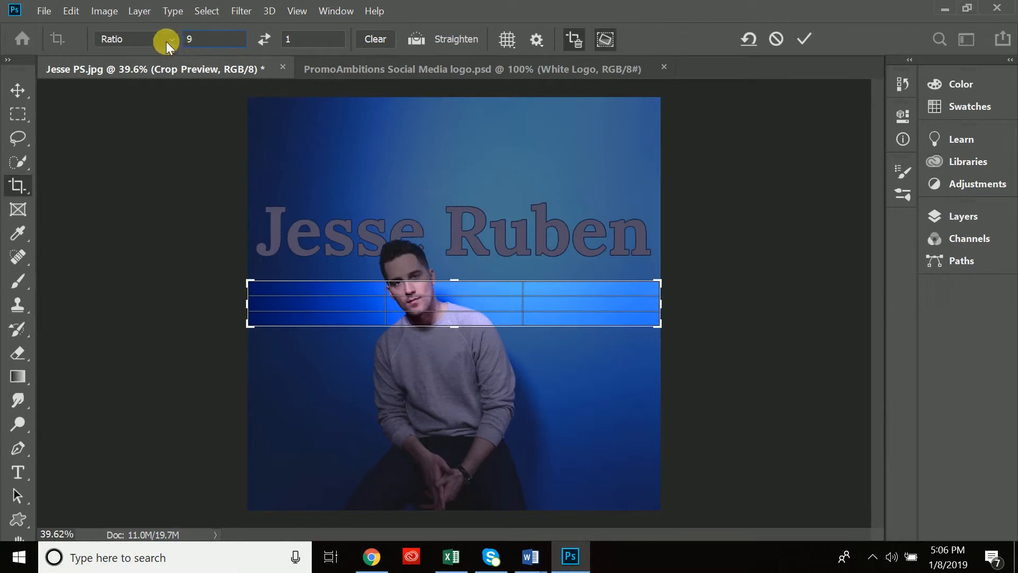
{"action": "left_click", "coordinate": [168, 40]}
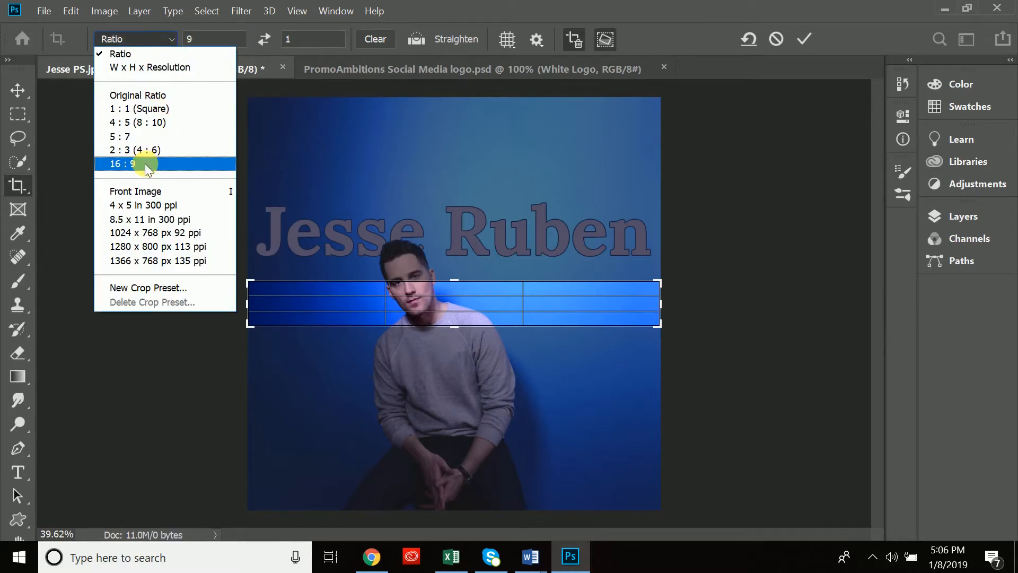
{"action": "left_click", "coordinate": [144, 163]}
{"action": "left_click", "coordinate": [167, 43]}
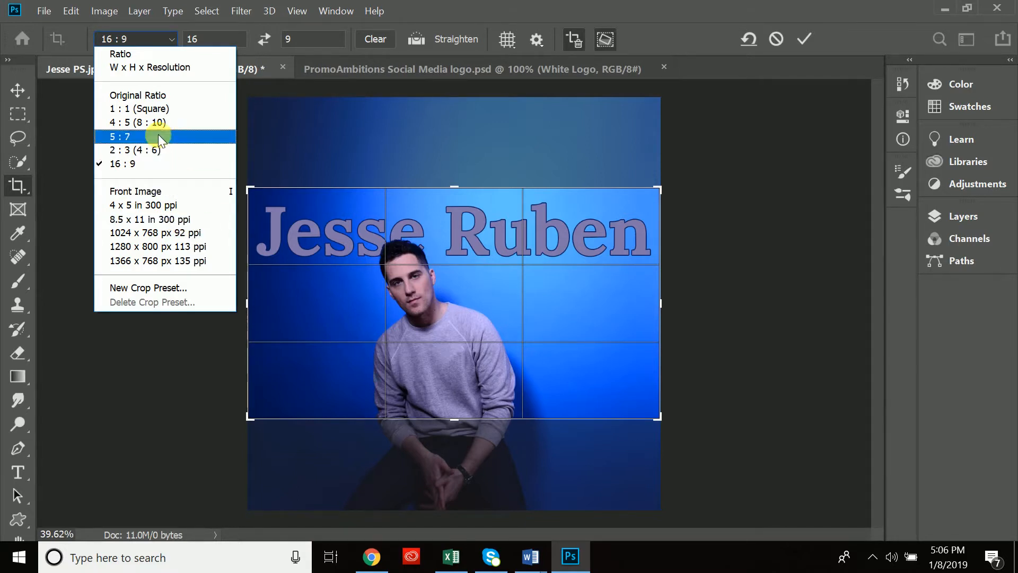
{"action": "left_click", "coordinate": [142, 165]}
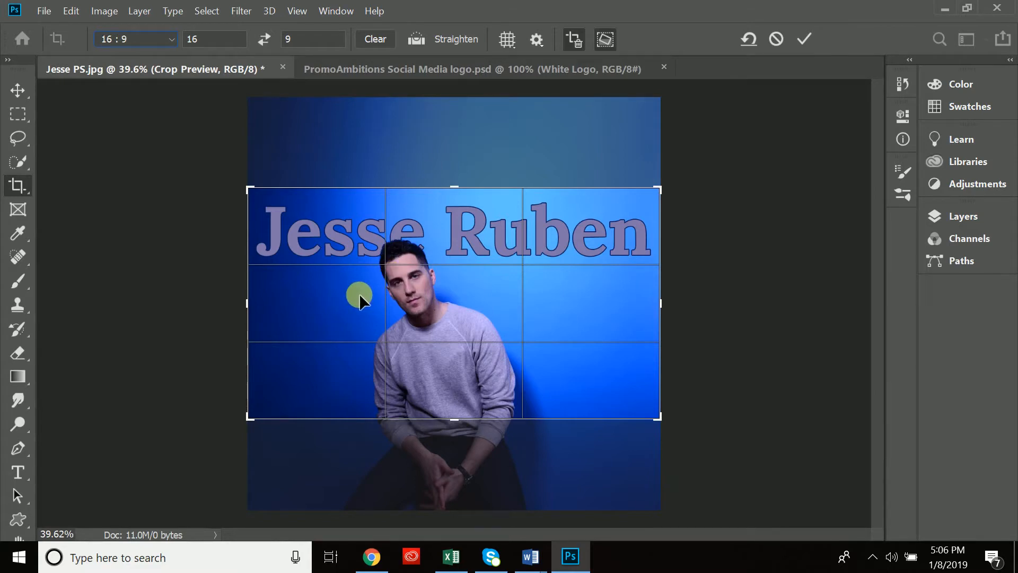
Step: Extend the 16 : 9 crop box to the image's full height and past both sides, and apply it with Content-Aware fill
{"action": "left_click_drag", "start_coordinate": [659, 416], "coordinate": [727, 486]}
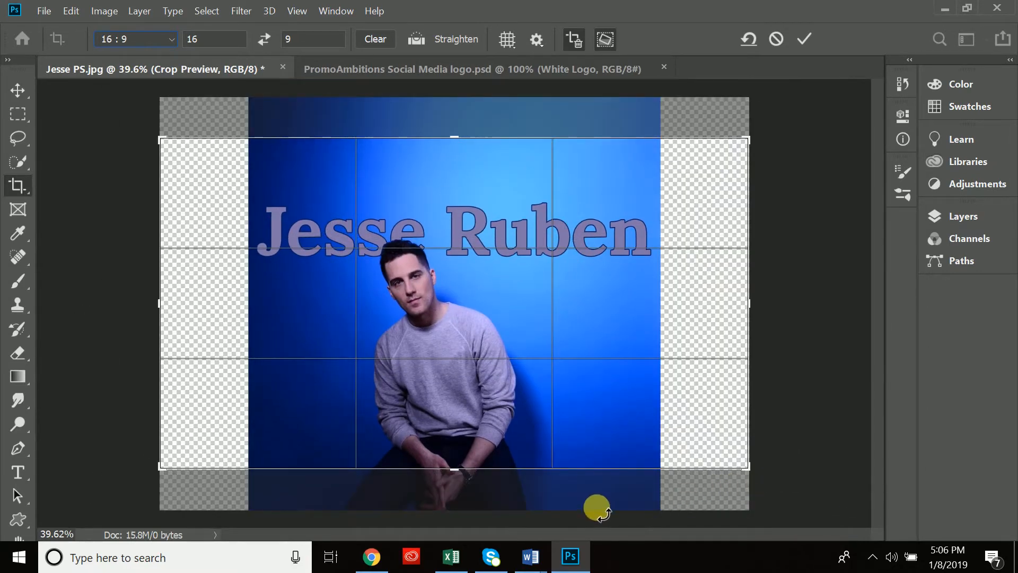
{"action": "left_click", "coordinate": [296, 11]}
{"action": "mouse_move", "coordinate": [327, 291]}
{"action": "left_click", "coordinate": [331, 322]}
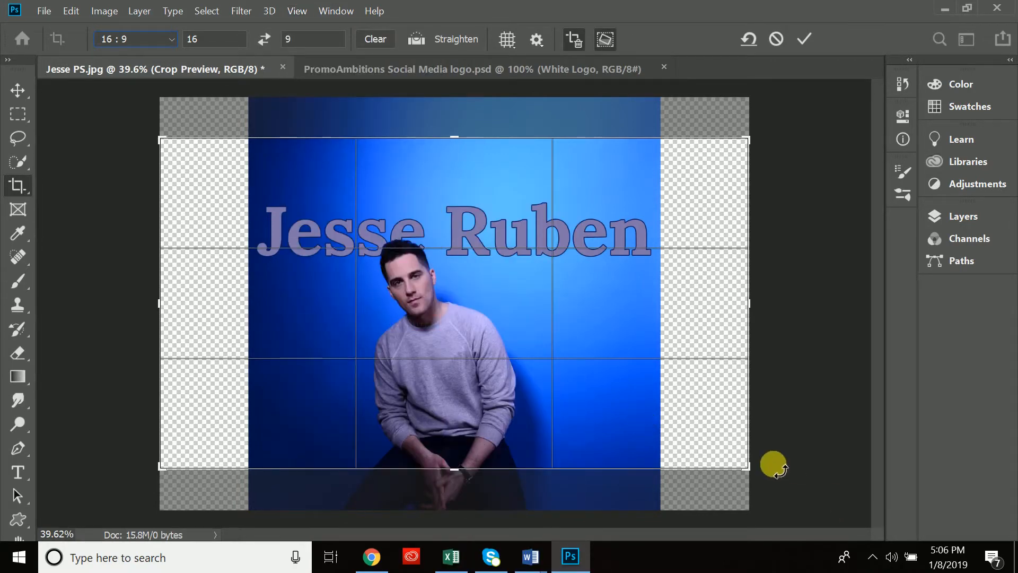
{"action": "left_click_drag", "start_coordinate": [747, 470], "coordinate": [794, 524]}
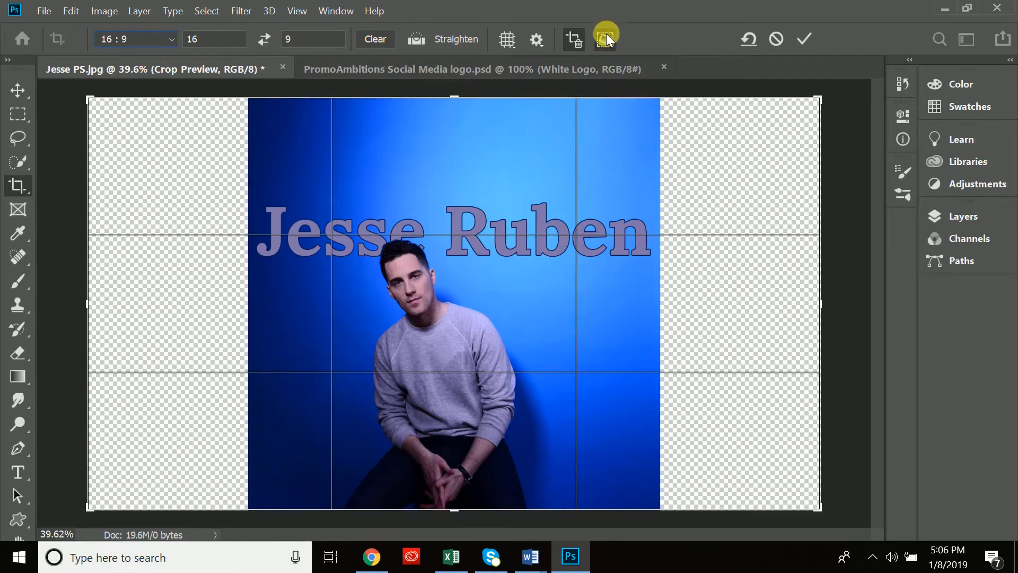
{"action": "left_click", "coordinate": [800, 38]}
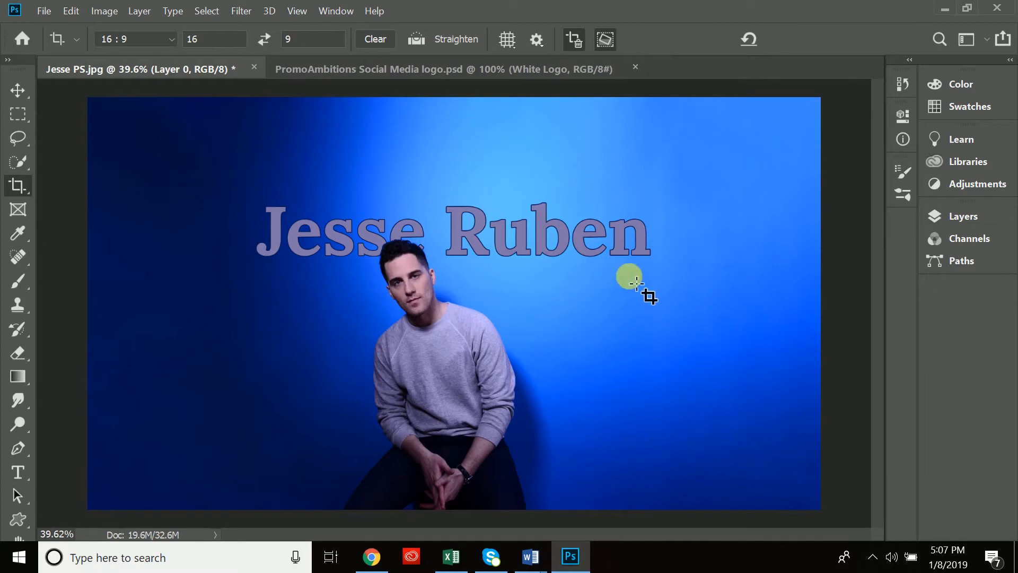
Step: Tighten the 16 : 9 crop box around the man and the title text, and apply the crop
{"action": "left_click", "coordinate": [578, 286]}
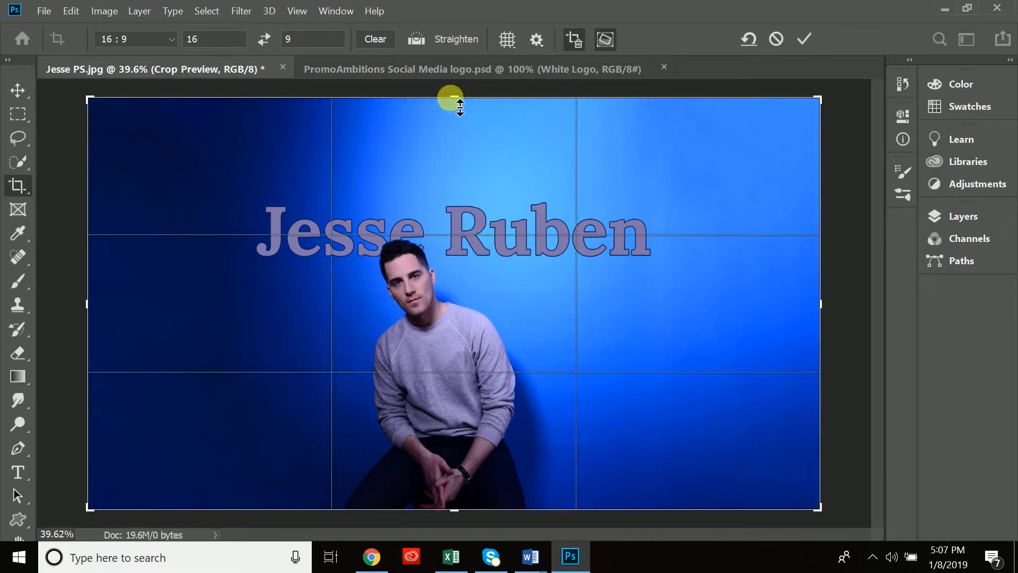
{"action": "left_click_drag", "start_coordinate": [462, 105], "coordinate": [458, 147]}
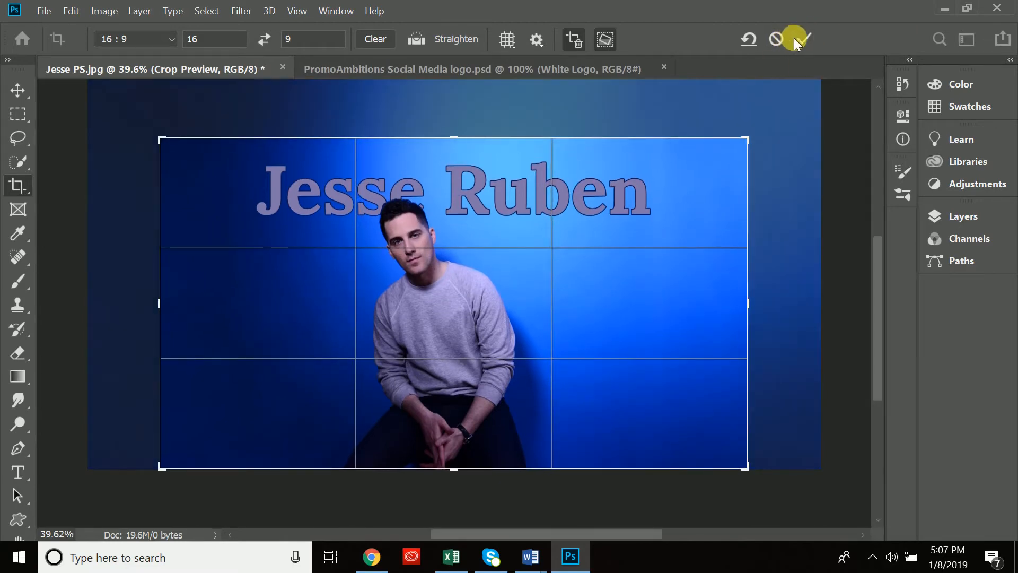
{"action": "left_click", "coordinate": [796, 39]}
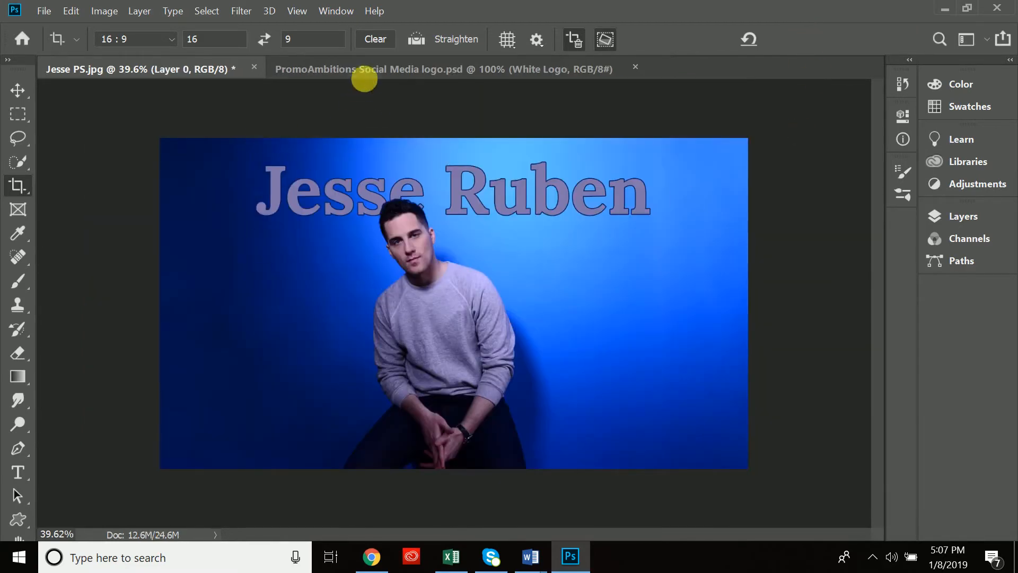
Step: Copy the White Logo layer from PromoAmbitions Social Media logo.psd into the portrait and position it in the lower-right corner of the image
{"action": "left_click", "coordinate": [364, 69]}
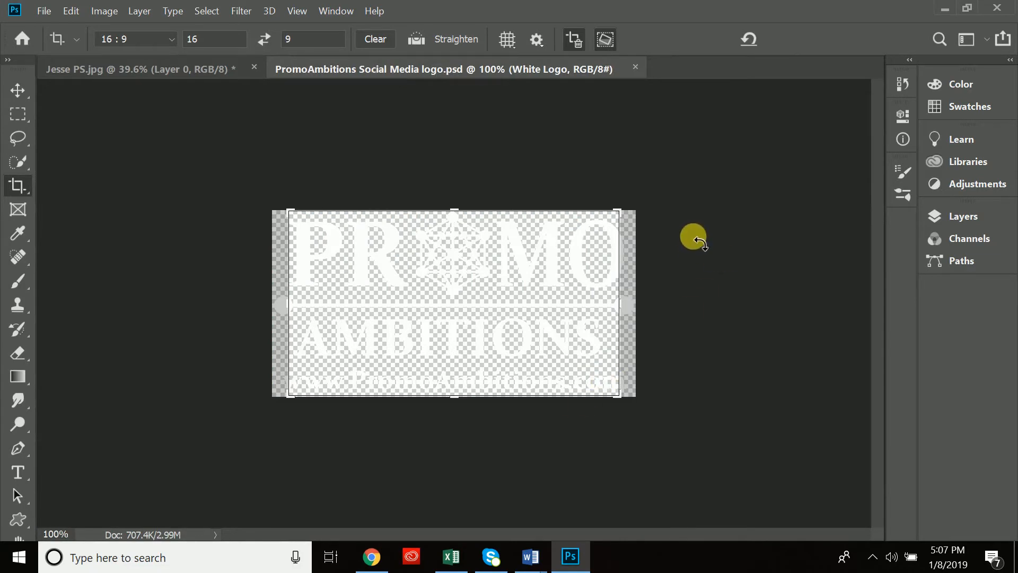
{"action": "key", "text": "F7"}
{"action": "left_click_drag", "start_coordinate": [788, 298], "coordinate": [627, 399]}
{"action": "left_click", "coordinate": [894, 204]}
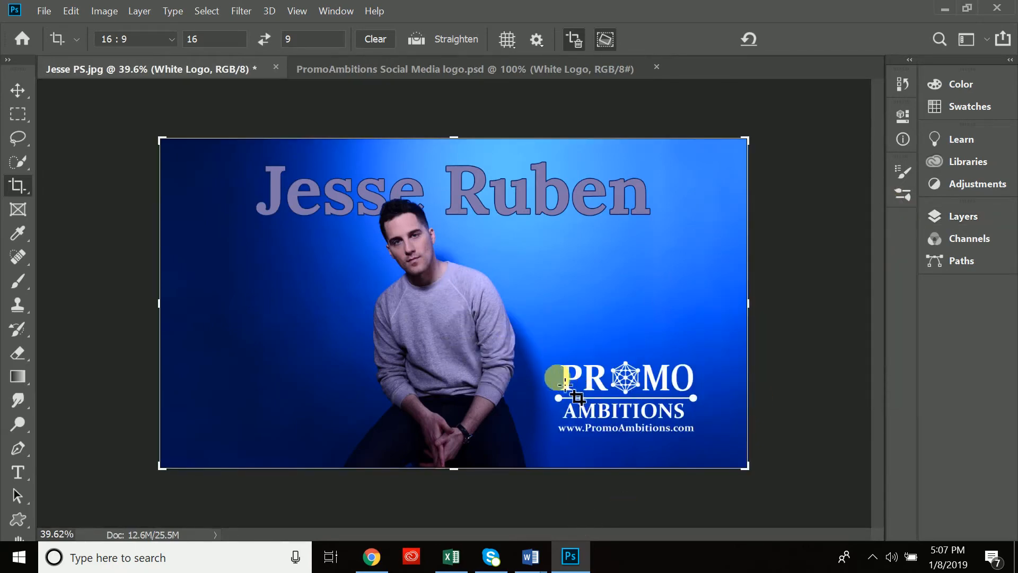
{"action": "left_click", "coordinate": [18, 91]}
{"action": "left_click_drag", "start_coordinate": [587, 380], "coordinate": [610, 396]}
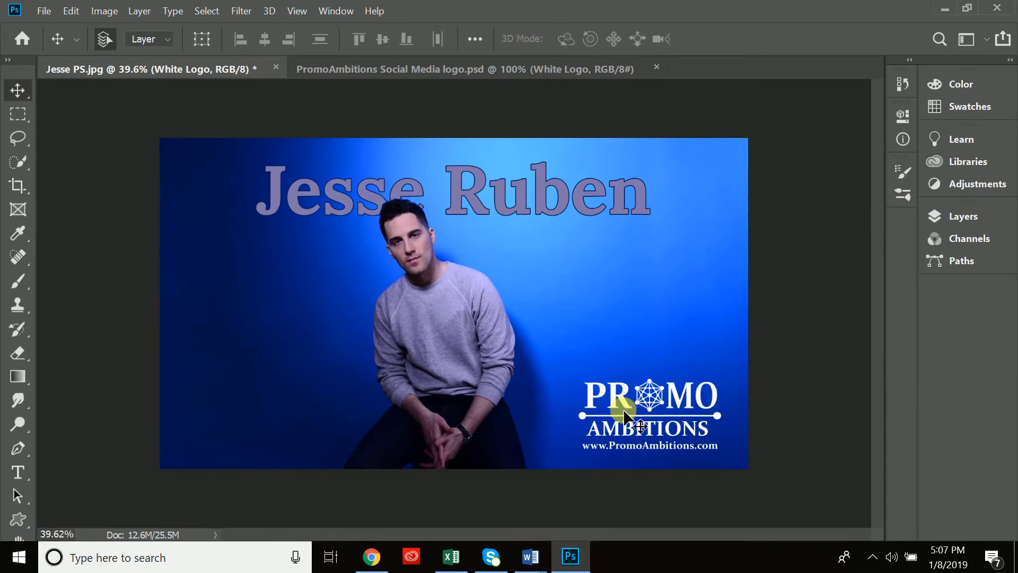
Step: Lower the White Logo layer's opacity to 86%
{"action": "key", "text": "F7"}
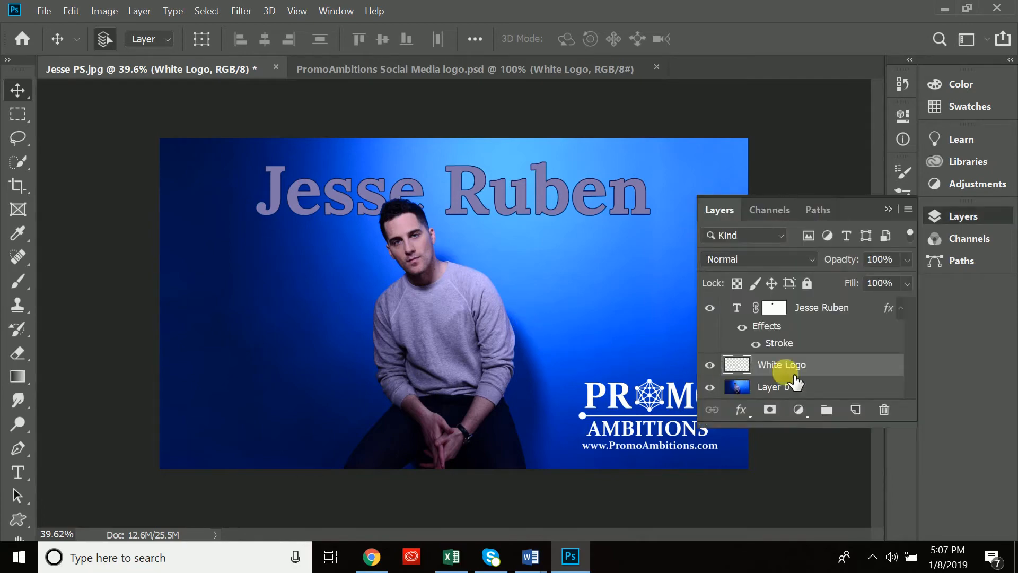
{"action": "left_click", "coordinate": [907, 259]}
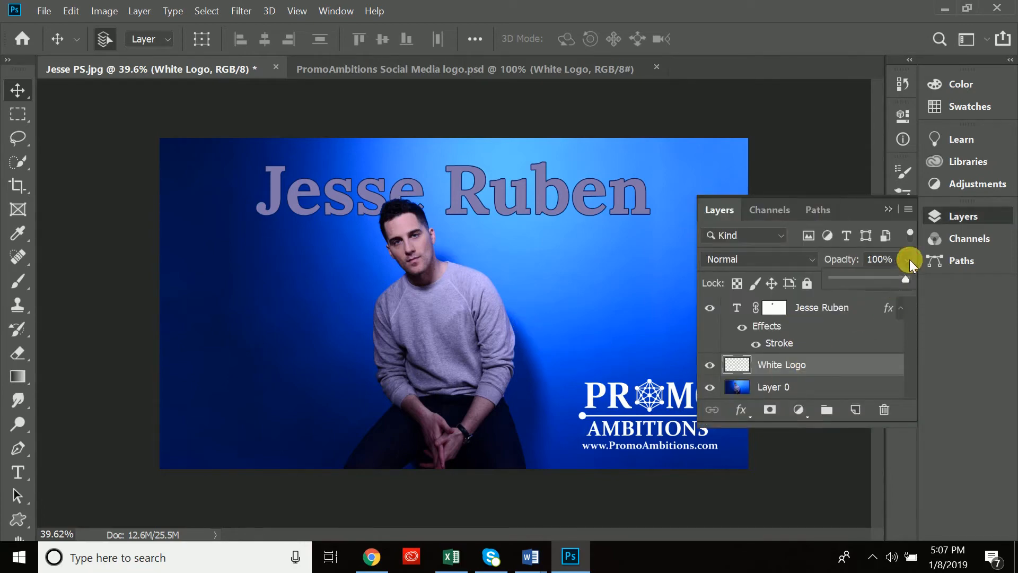
{"action": "left_click", "coordinate": [873, 278]}
{"action": "left_click_drag", "start_coordinate": [874, 279], "coordinate": [898, 278]}
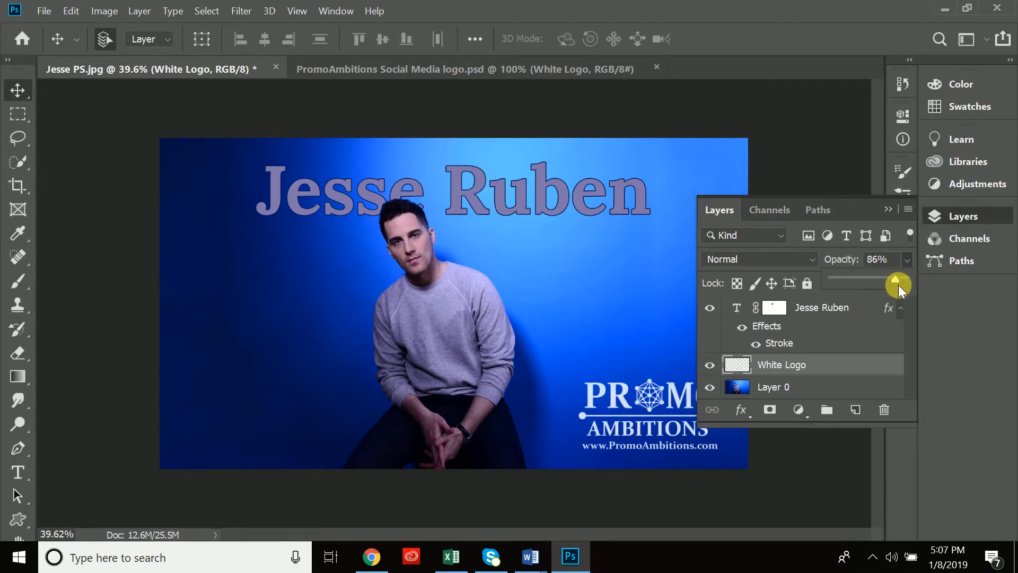
{"action": "left_click", "coordinate": [888, 210]}
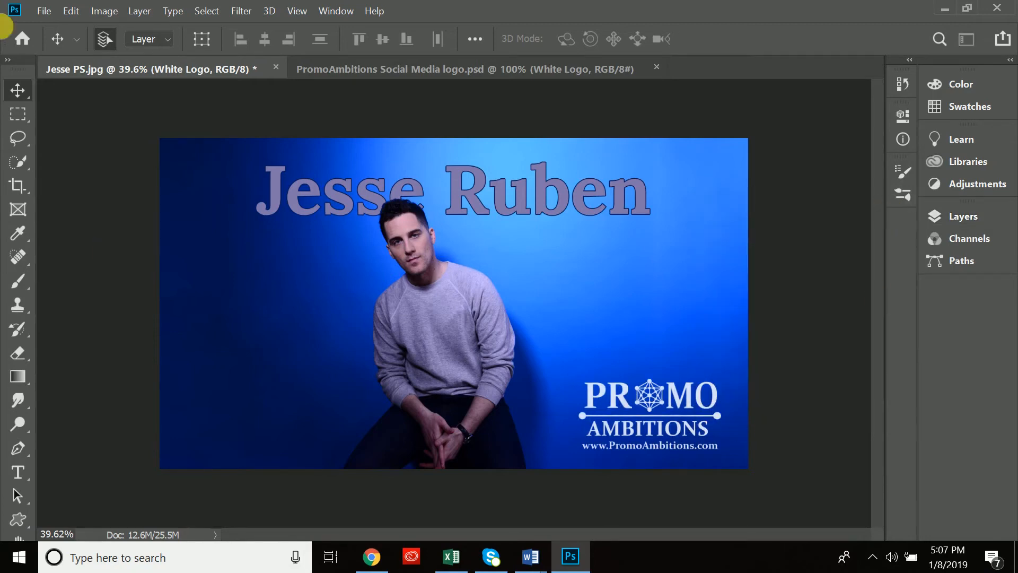
Step: Save the composition as a YouTube cover PSD file with Maximize Compatibility on
{"action": "left_click", "coordinate": [44, 10]}
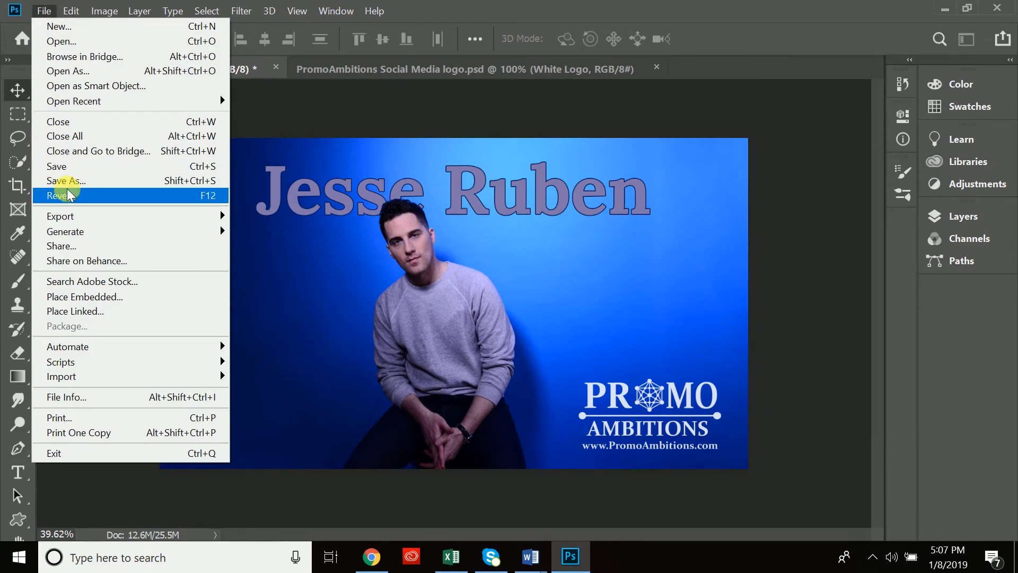
{"action": "left_click", "coordinate": [66, 181]}
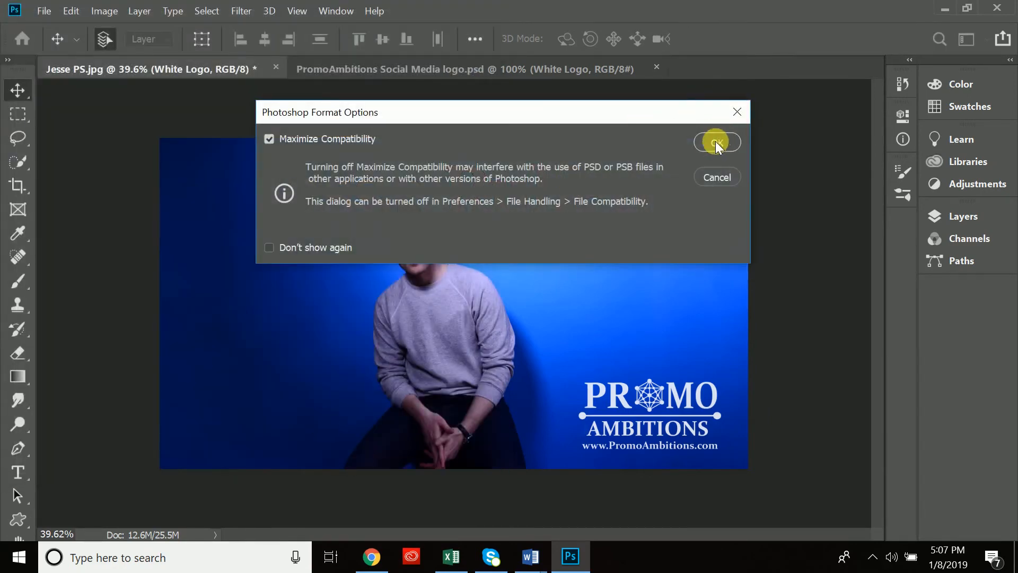
{"action": "left_click", "coordinate": [716, 141]}
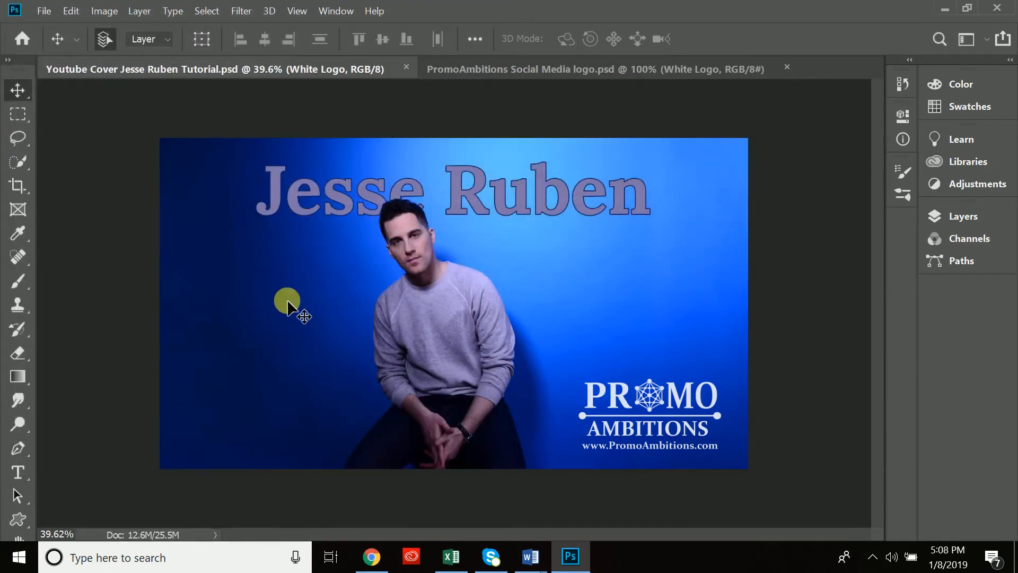
Step: Undo the logo's opacity change, its placement and the 16 : 9 crops, back to the square image
{"action": "key", "text": "ctrl+z"}
{"action": "key", "text": "ctrl+z"}
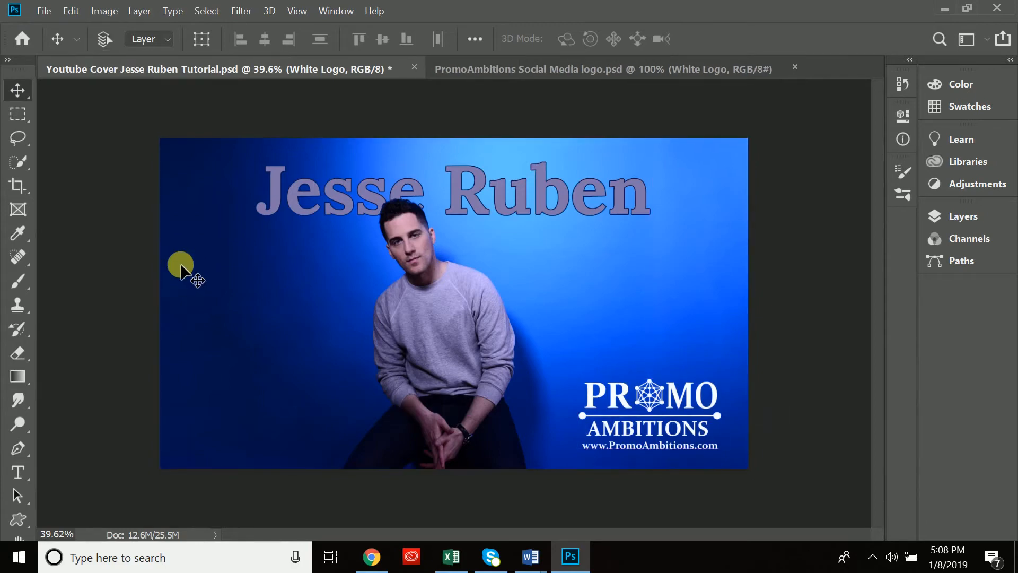
{"action": "key", "text": "ctrl+z"}
{"action": "key", "text": "ctrl+z"}
{"action": "key", "text": "ctrl+z"}
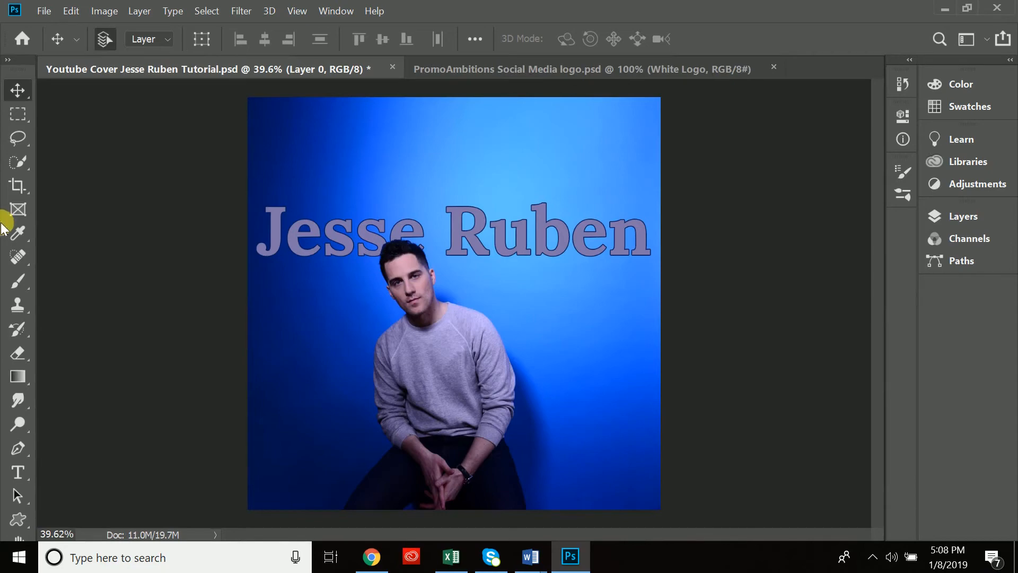
Step: Try the W x H x Resolution crop preset on the square image, and change the crop ratio to 5 : 7
{"action": "left_click", "coordinate": [17, 184]}
{"action": "left_click", "coordinate": [169, 39]}
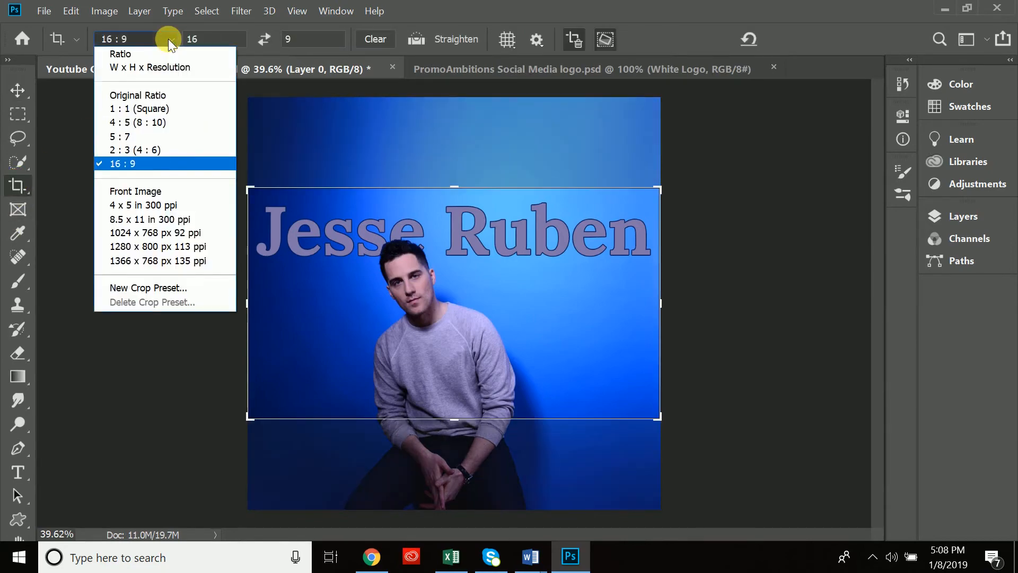
{"action": "left_click", "coordinate": [171, 66]}
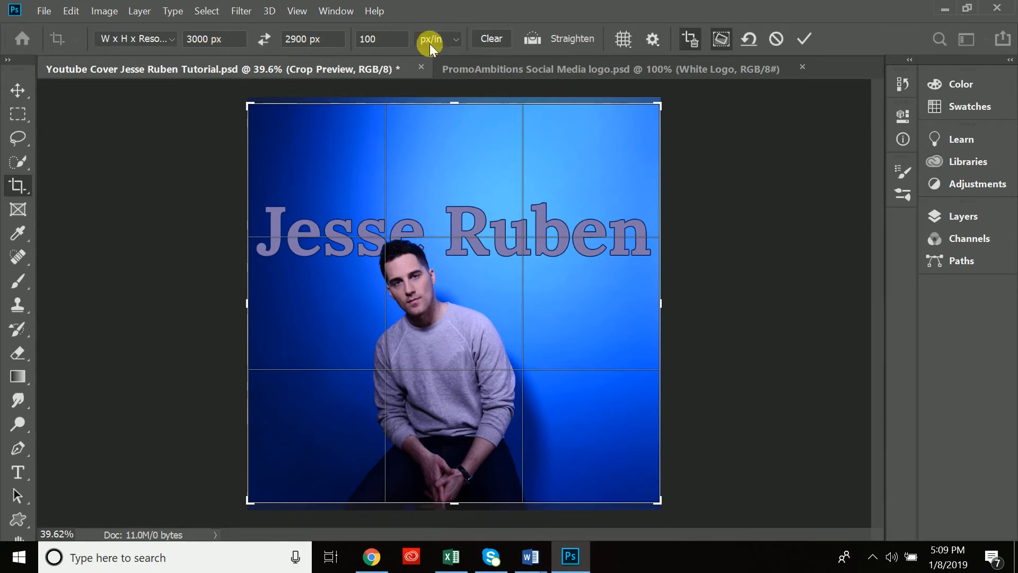
{"action": "left_click", "coordinate": [166, 42]}
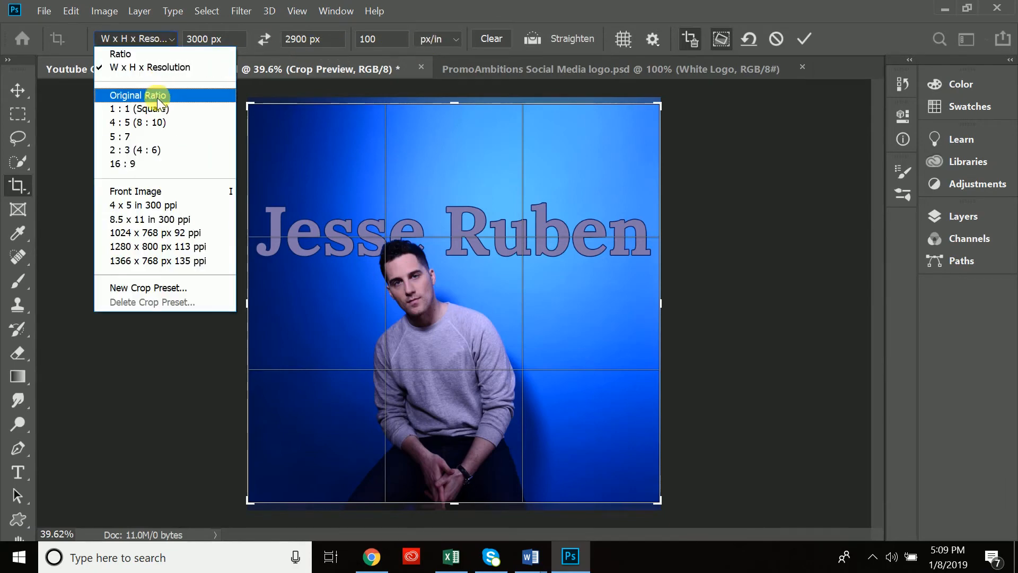
{"action": "left_click", "coordinate": [152, 138]}
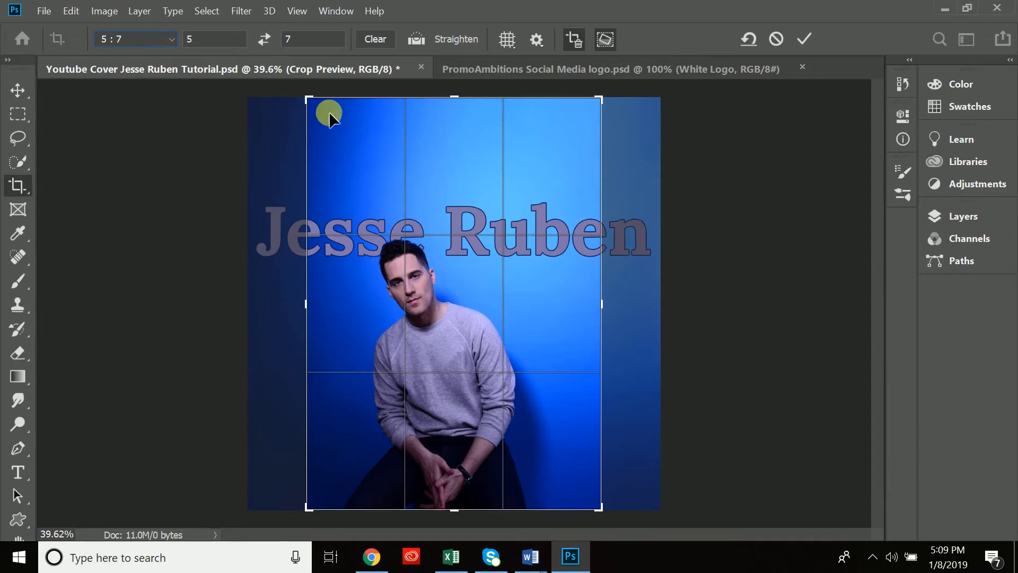
{"action": "left_click_drag", "start_coordinate": [318, 104], "coordinate": [282, 114]}
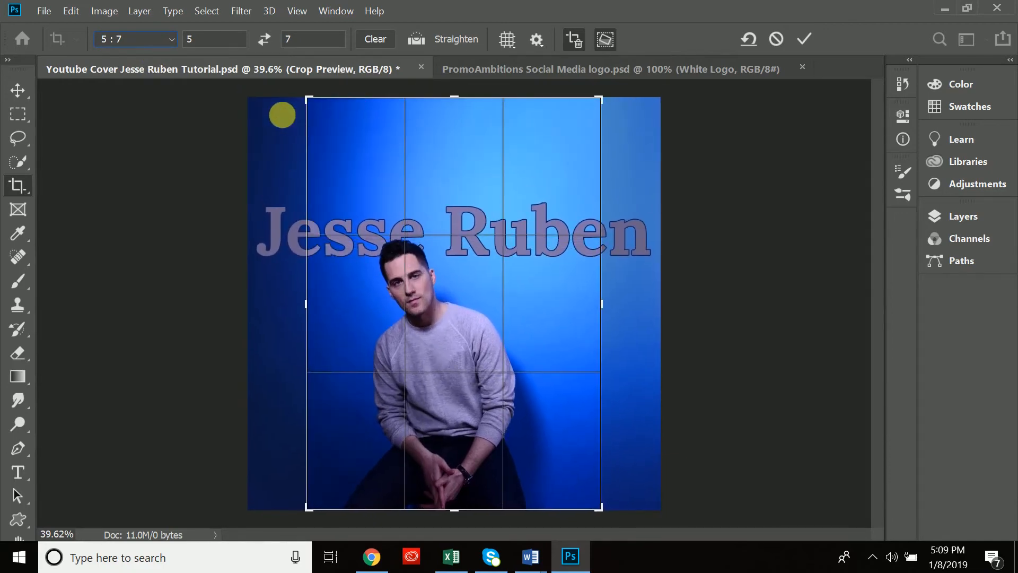
Step: Load the front image's width, height and resolution as the crop settings
{"action": "left_click", "coordinate": [164, 43]}
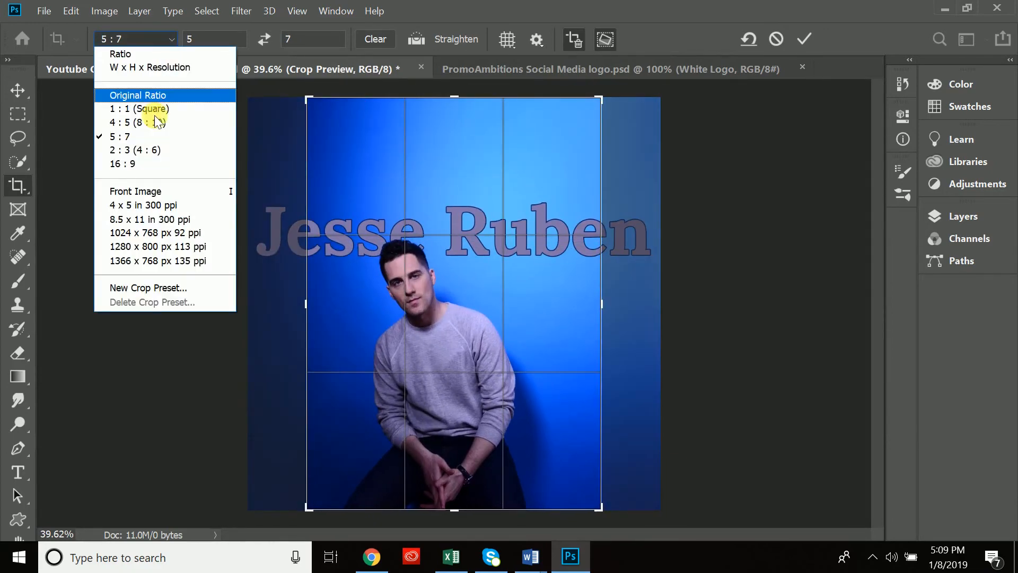
{"action": "left_click", "coordinate": [145, 189]}
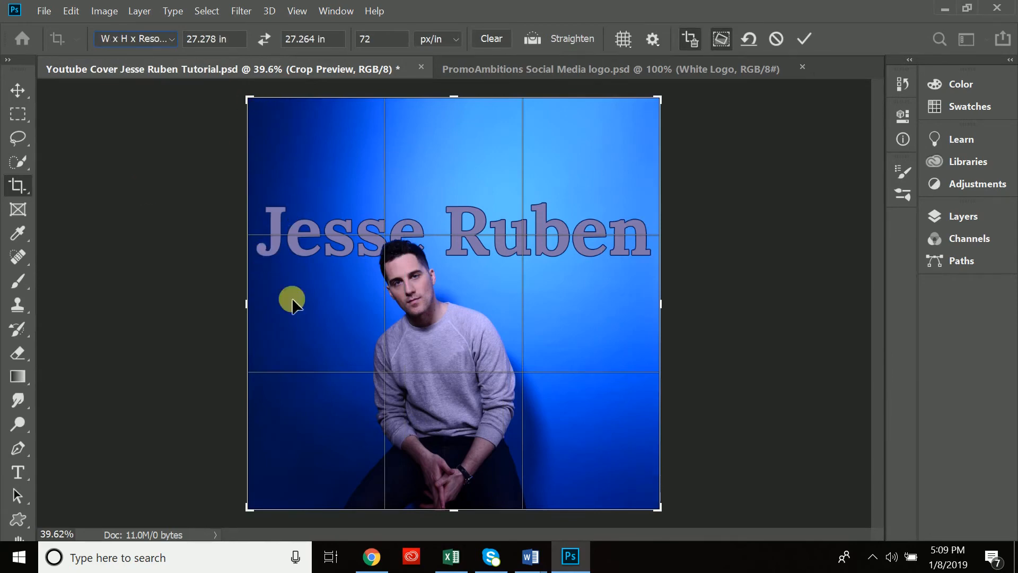
{"action": "left_click", "coordinate": [171, 37]}
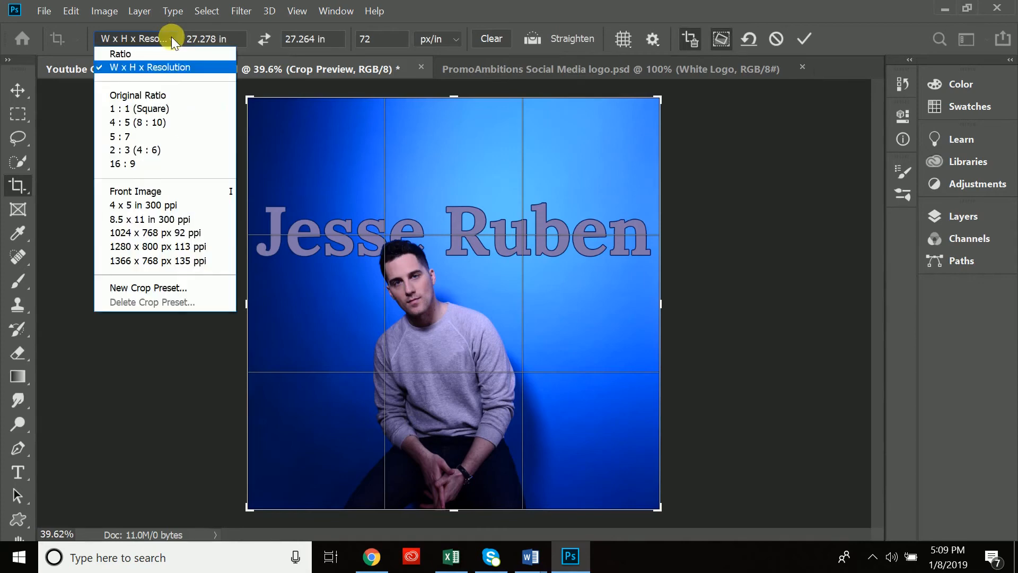
{"action": "left_click", "coordinate": [169, 288]}
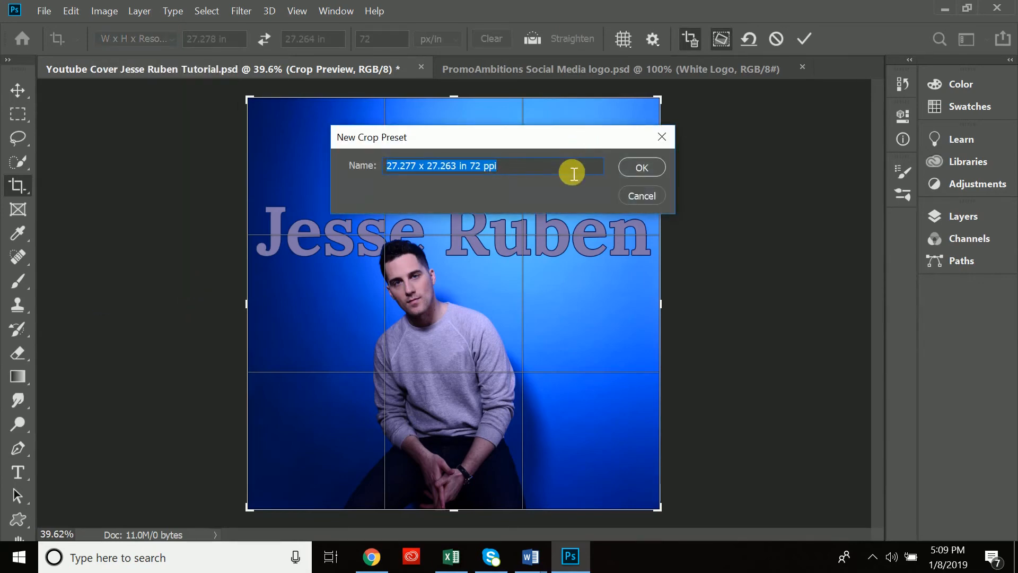
{"action": "left_click", "coordinate": [661, 137]}
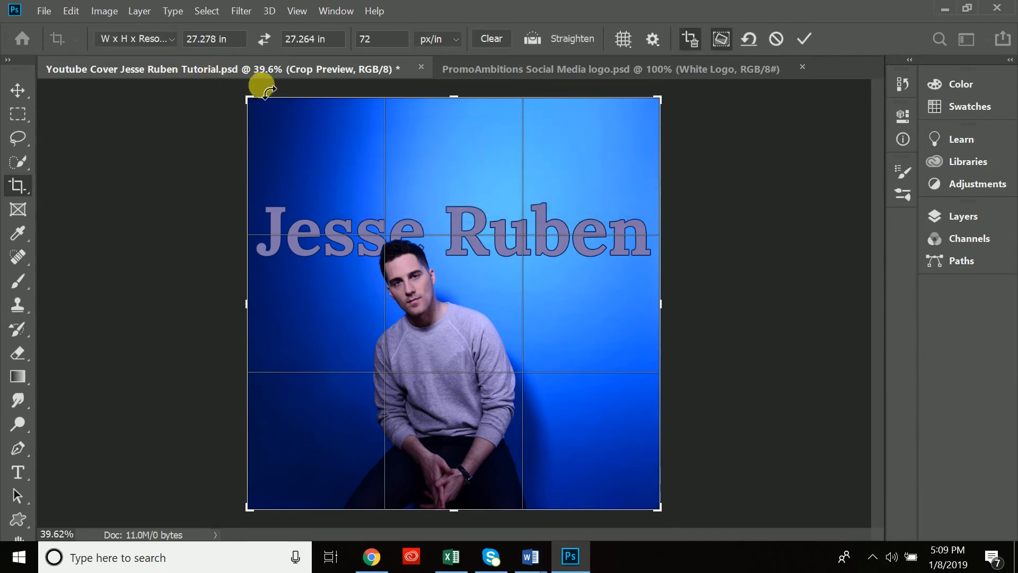
Step: Shrink the crop frame from its upper-left corner, save the settings as crop preset 27.277 x 27.263 in 72 ppi, and apply the crop
{"action": "left_click_drag", "start_coordinate": [250, 101], "coordinate": [273, 177]}
{"action": "left_click", "coordinate": [164, 40]}
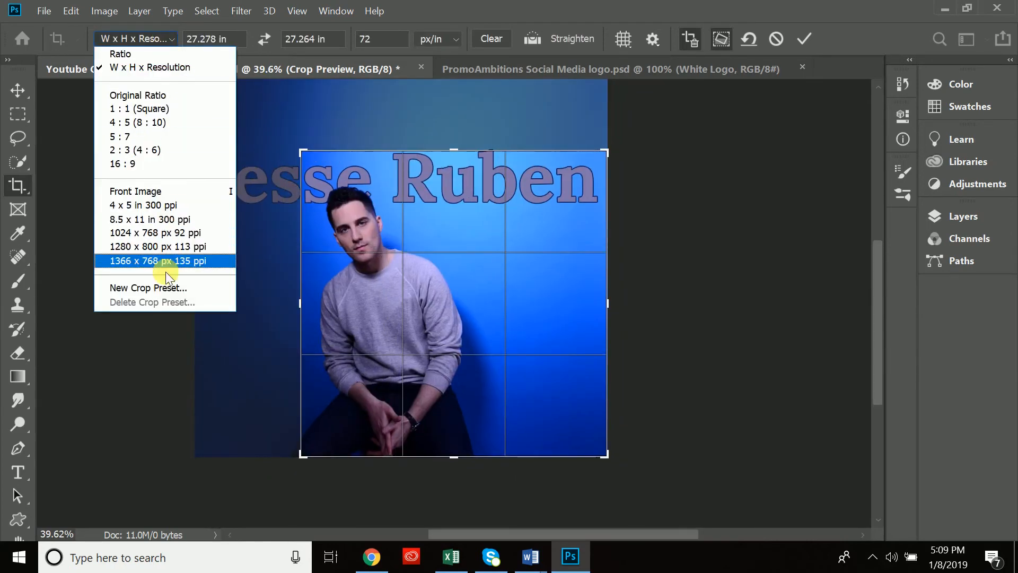
{"action": "left_click", "coordinate": [163, 282]}
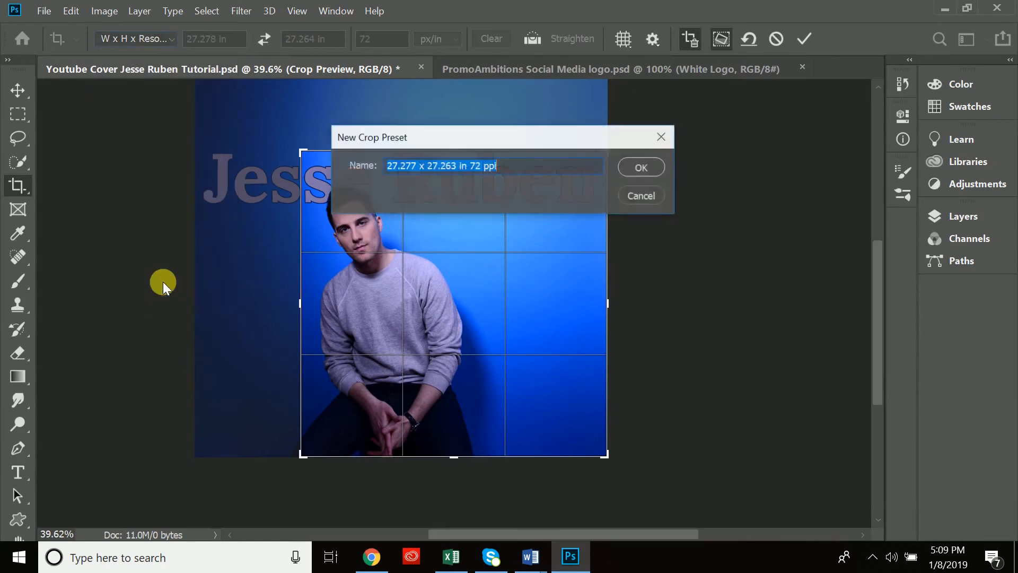
{"action": "left_click", "coordinate": [652, 171]}
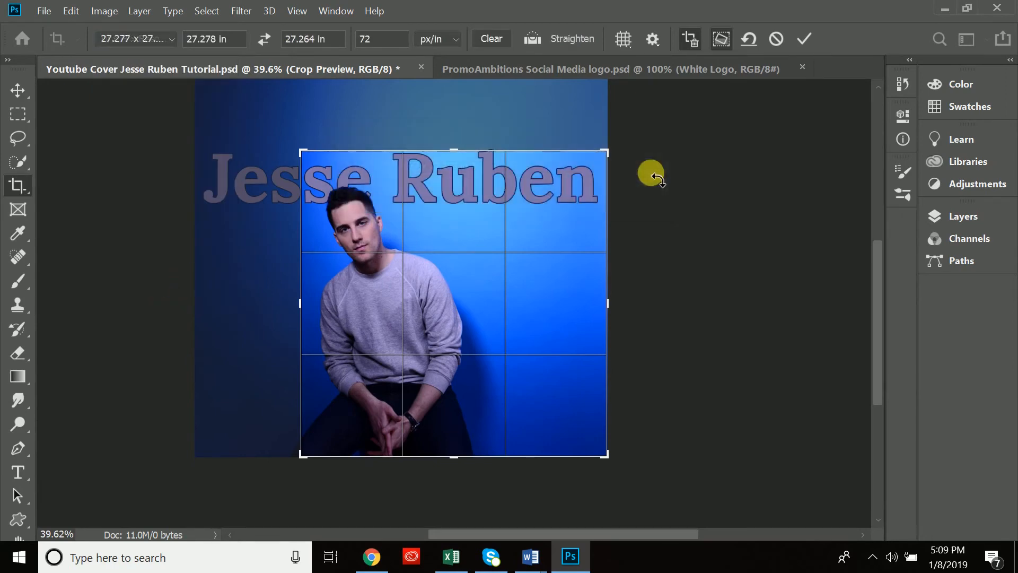
{"action": "left_click", "coordinate": [802, 37]}
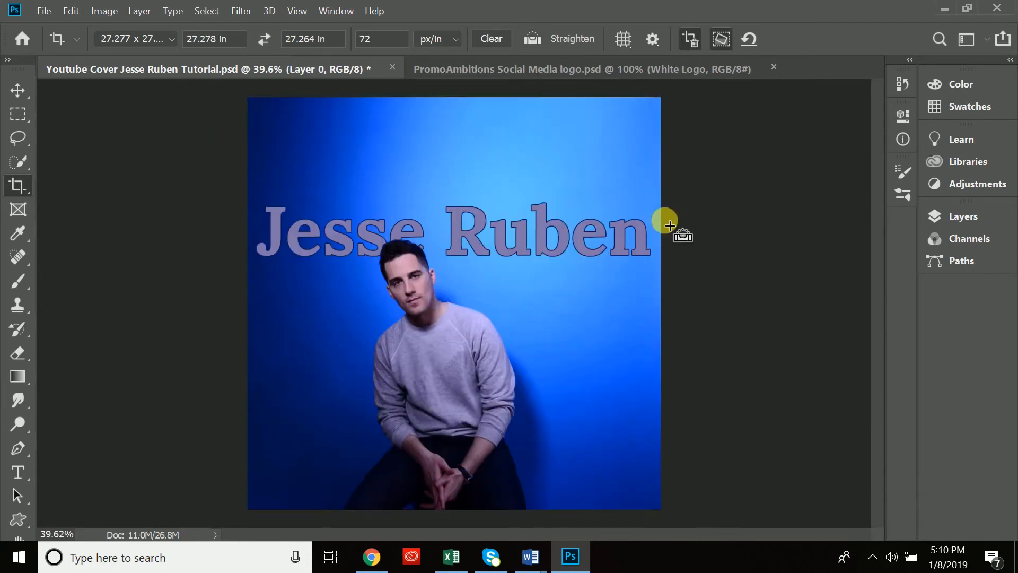
Step: Try the 1280 x 800 px 113 ppi crop preset, and return to the saved 27.277 x 27.263 in 72 ppi preset
{"action": "left_click", "coordinate": [148, 39]}
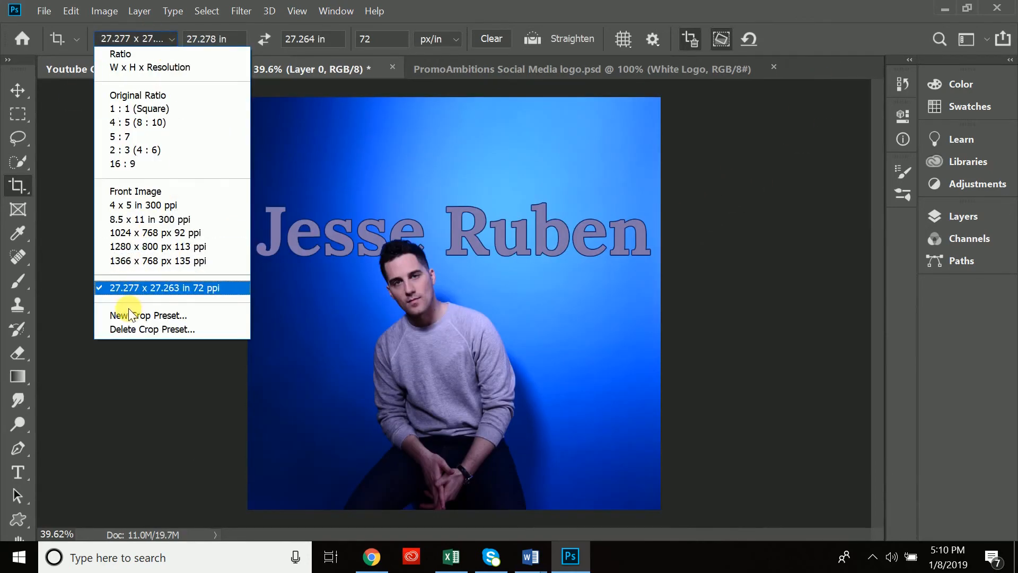
{"action": "left_click", "coordinate": [144, 246]}
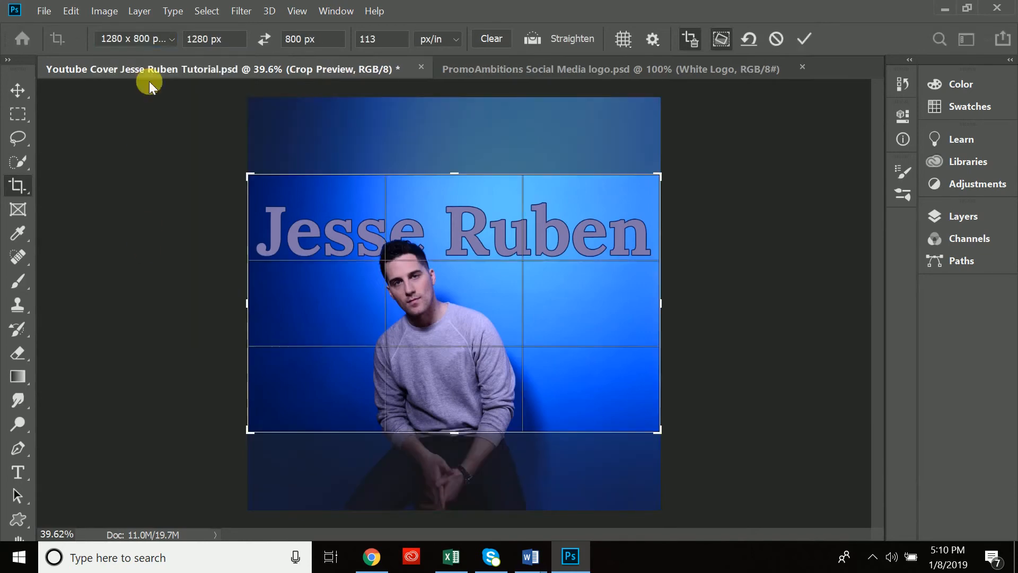
{"action": "left_click", "coordinate": [146, 37]}
{"action": "left_click", "coordinate": [155, 288]}
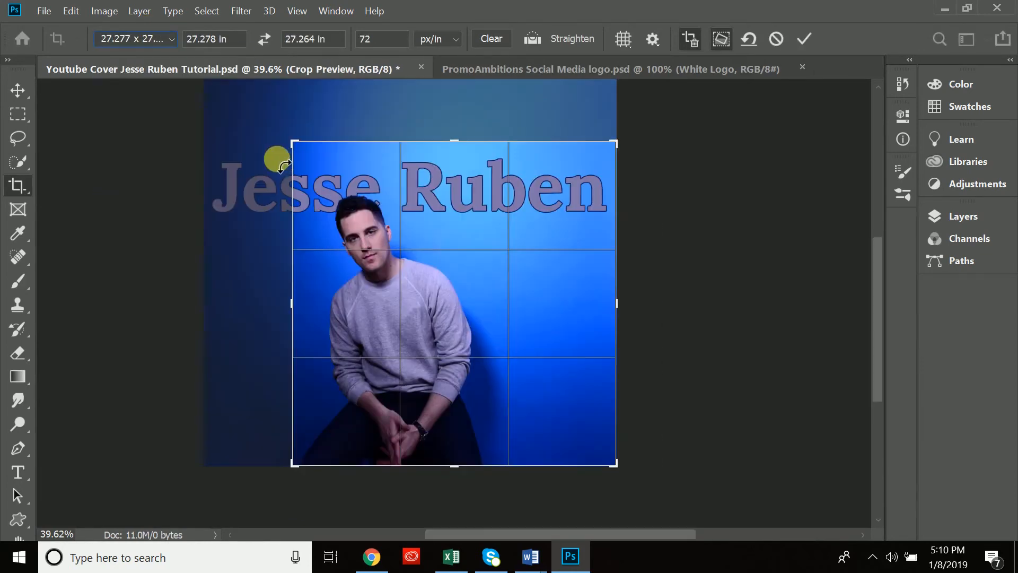
Step: Crop the image tightly around the man's head, and undo that crop
{"action": "left_click_drag", "start_coordinate": [295, 143], "coordinate": [293, 182]}
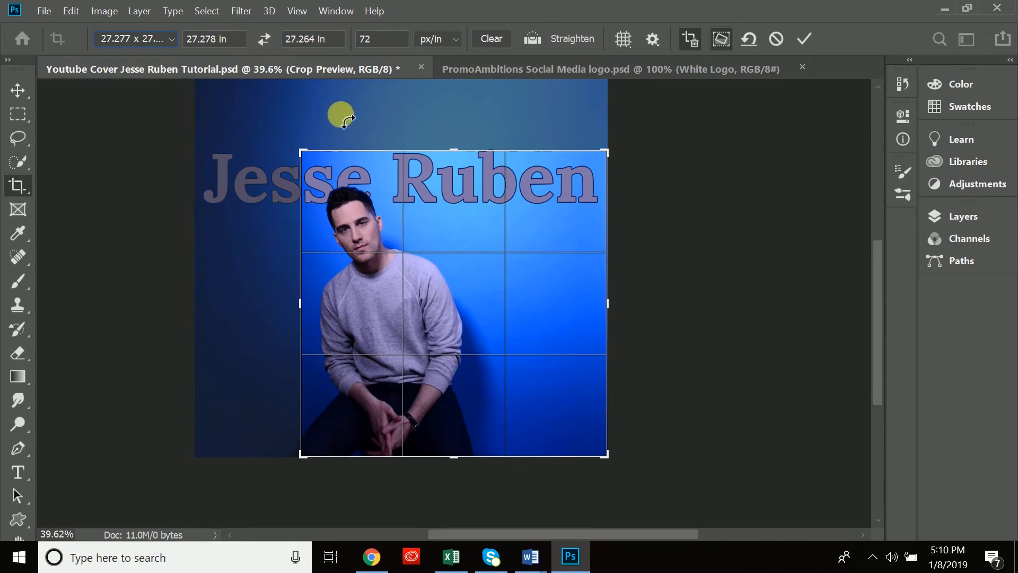
{"action": "left_click_drag", "start_coordinate": [302, 152], "coordinate": [337, 216]}
{"action": "left_click_drag", "start_coordinate": [602, 454], "coordinate": [478, 374]}
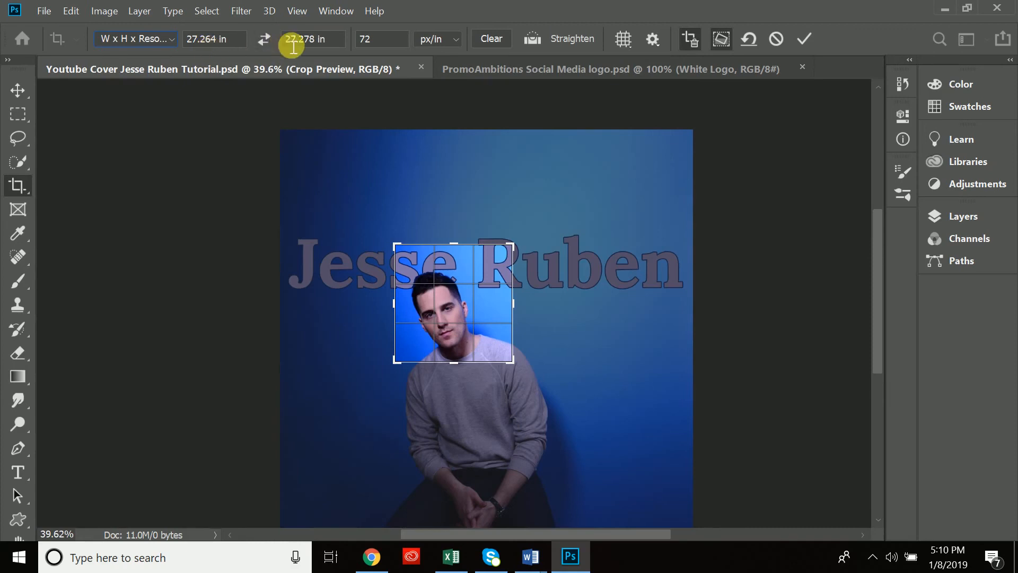
{"action": "left_click", "coordinate": [157, 42]}
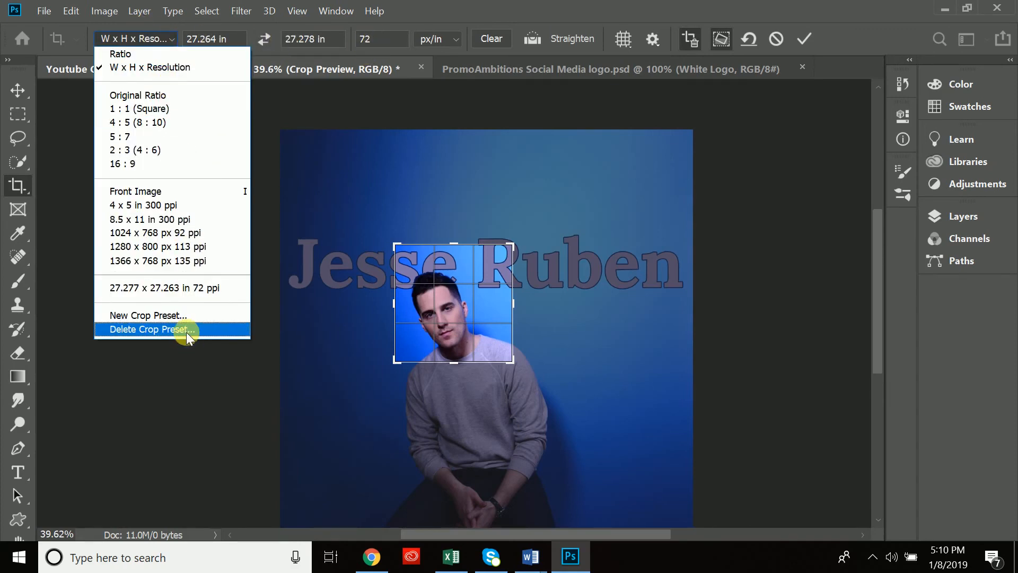
{"action": "left_click", "coordinate": [70, 110]}
{"action": "key", "text": "Return"}
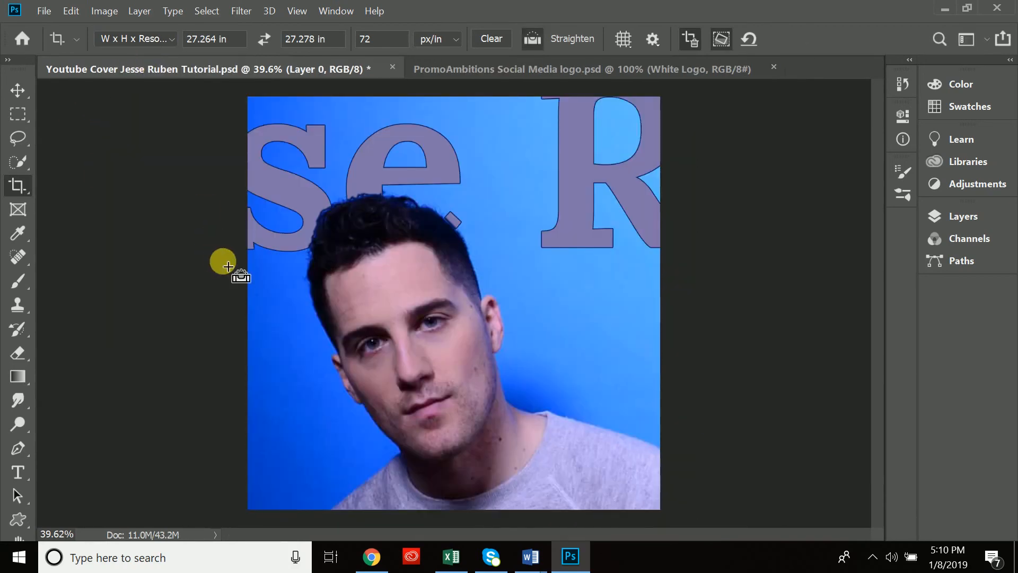
{"action": "key", "text": "ctrl+z"}
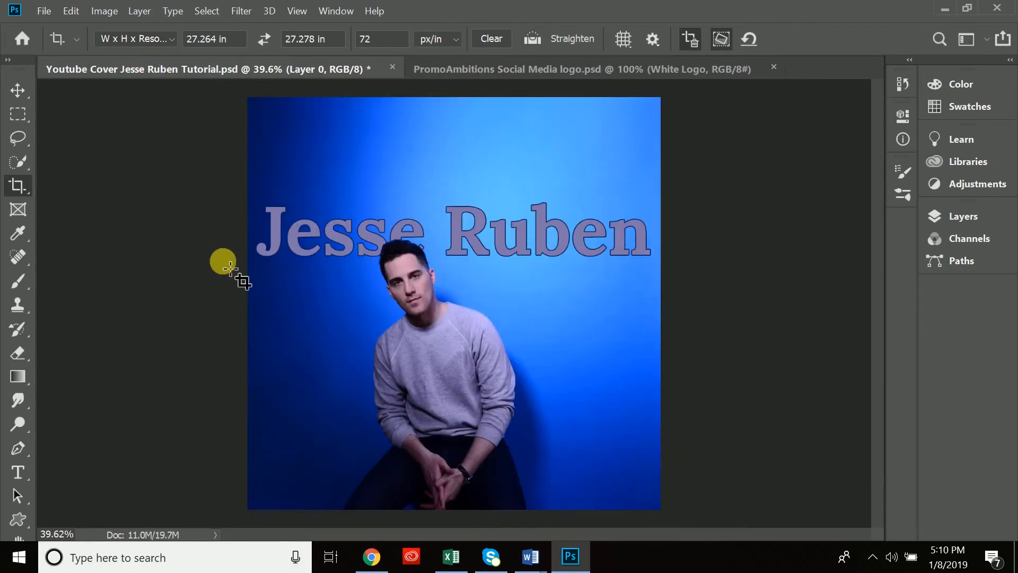